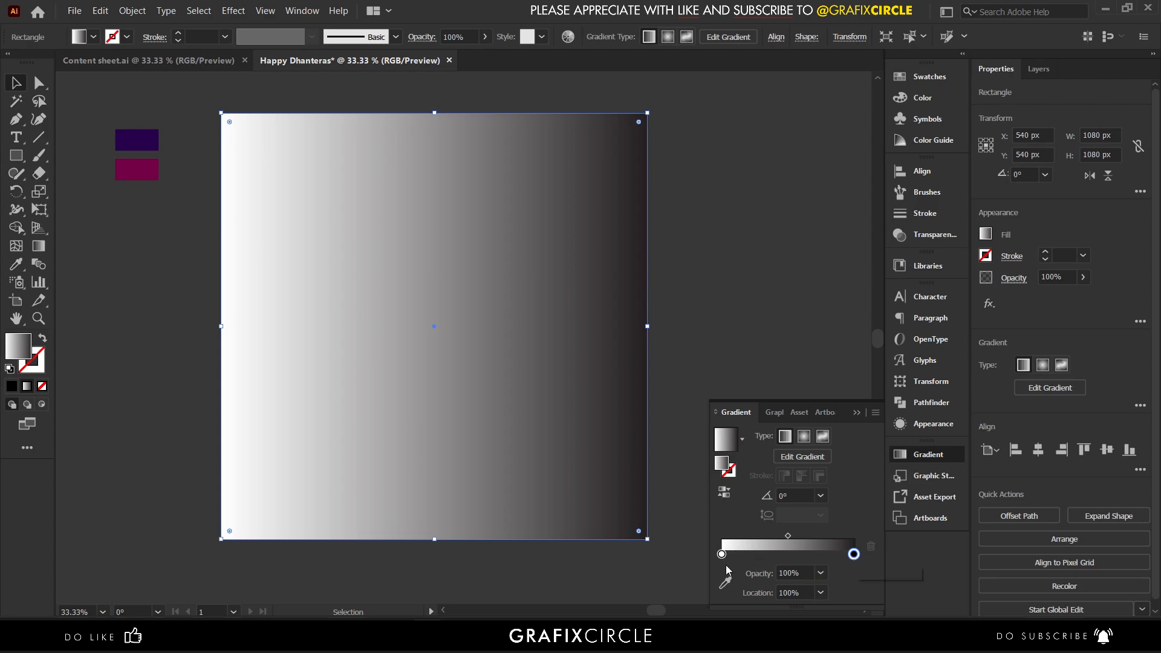
Give the artboard-sized square a radial gradient, sampling the maroon swatch for the center stop and the dark purple swatch for the outer stop.
click(152, 146)
click(804, 455)
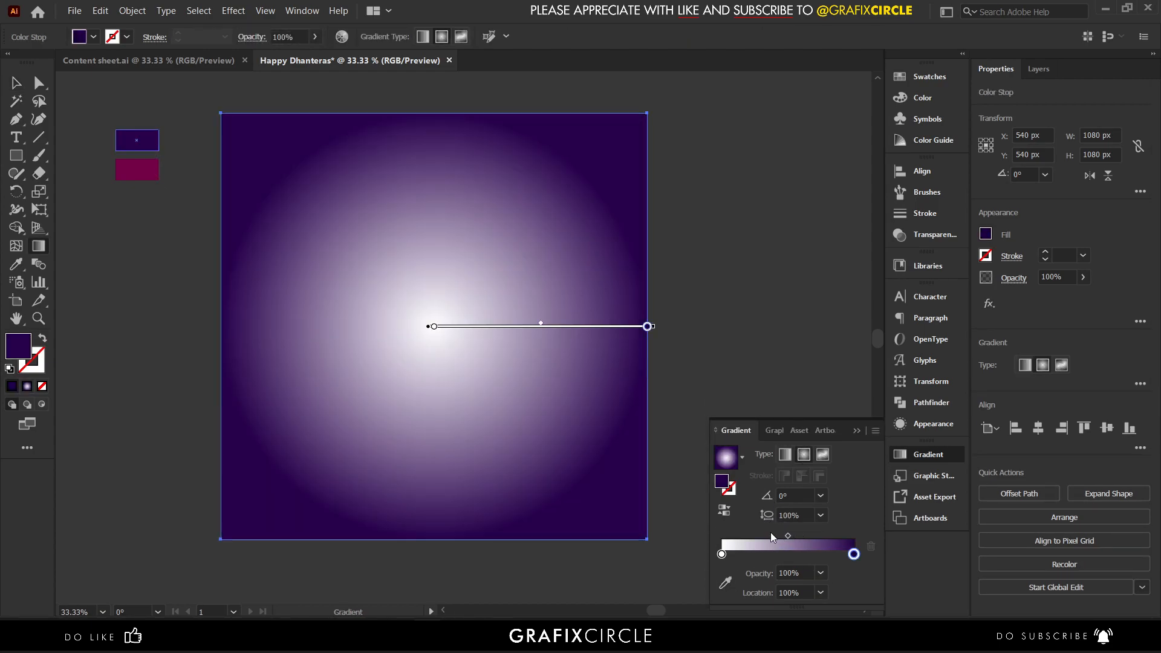
click(721, 554)
click(725, 582)
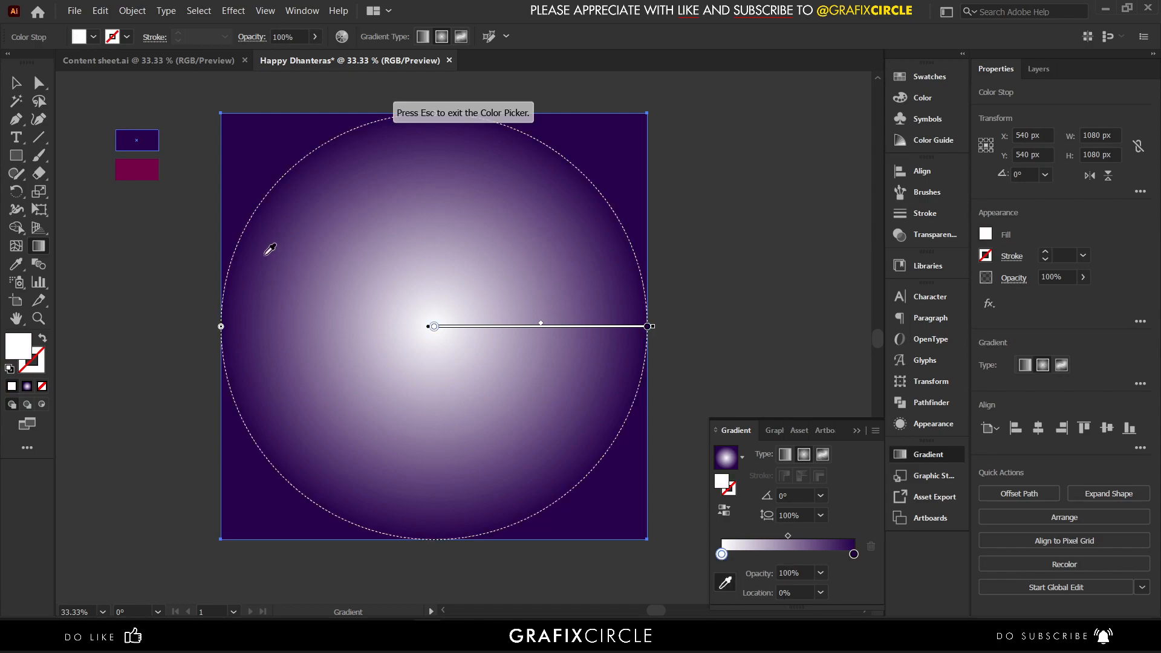
click(153, 172)
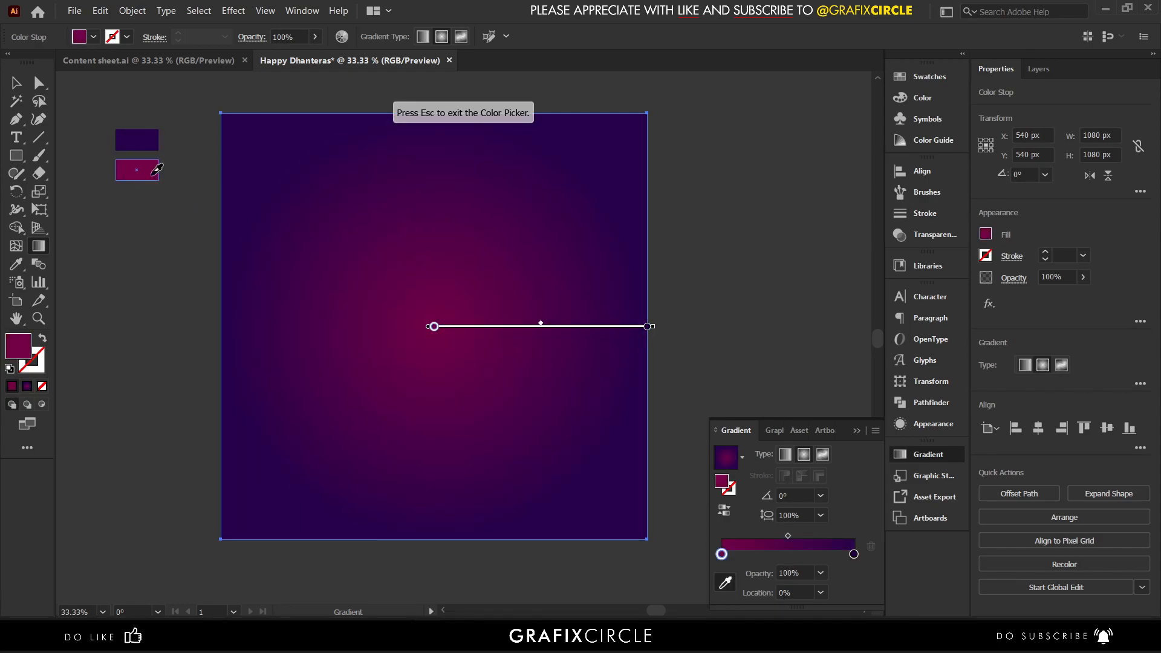
Move the square's radial gradient straight down below its center, enlarge its radius slightly, and deselect the square.
click(16, 84)
click(39, 247)
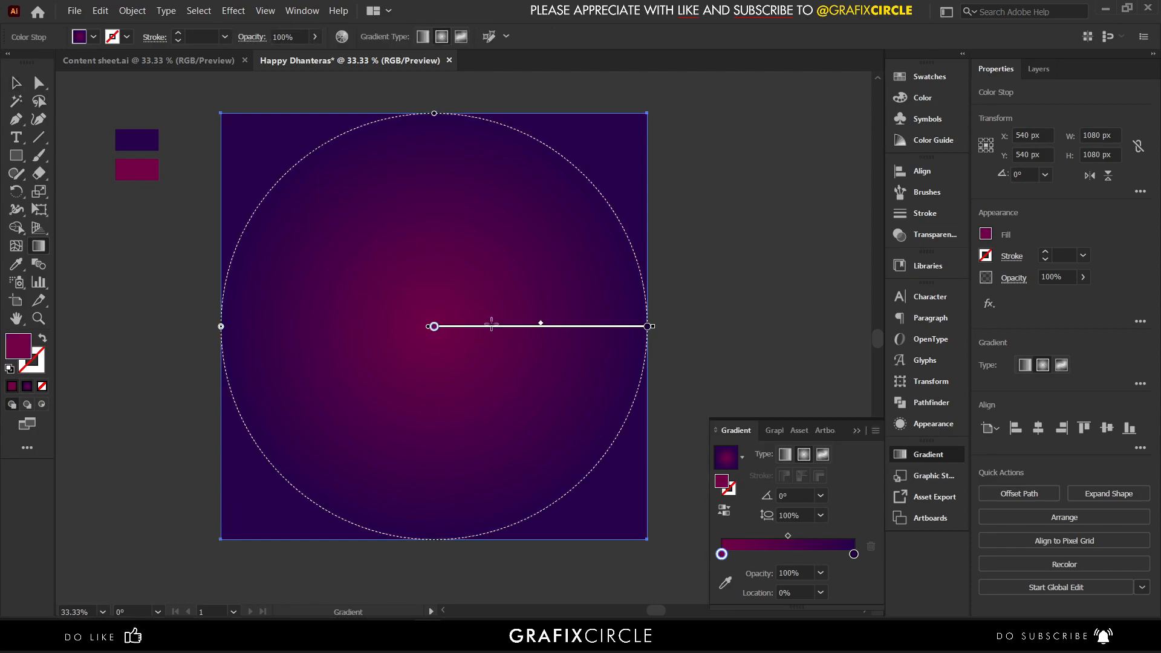
drag(490, 330, 491, 372)
drag(649, 368, 665, 369)
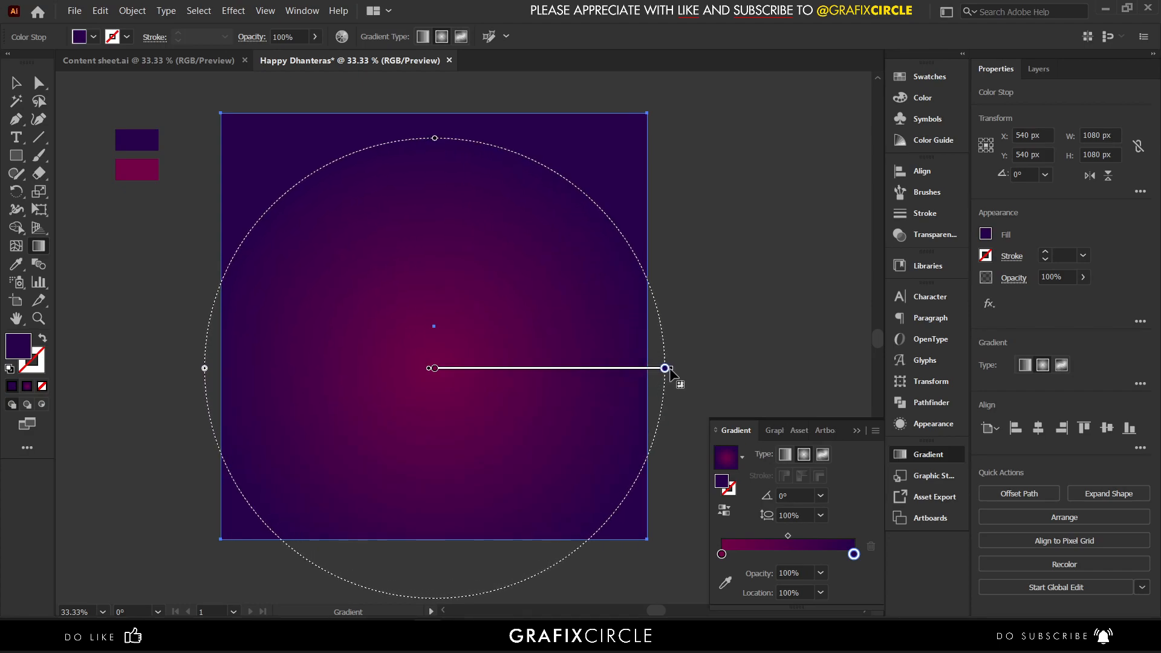
click(17, 83)
click(77, 144)
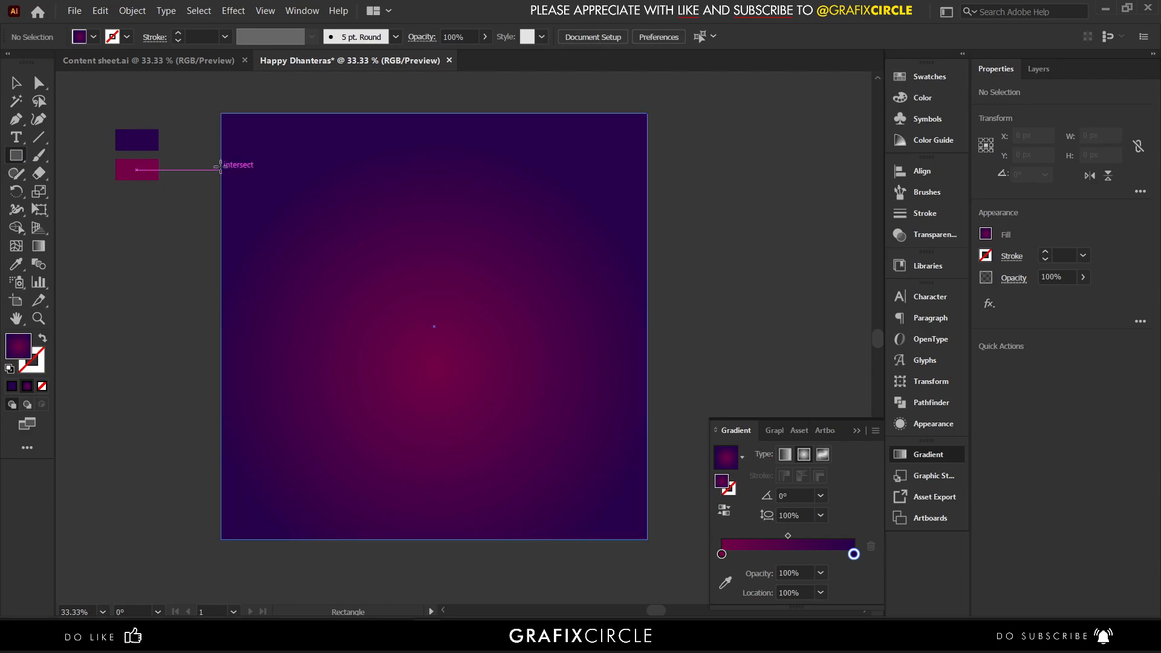
Draw a full-width rectangle about 1080 x 717 px over the background, then move its radial gradient near the lower edge and enlarge it.
drag(221, 166, 647, 448)
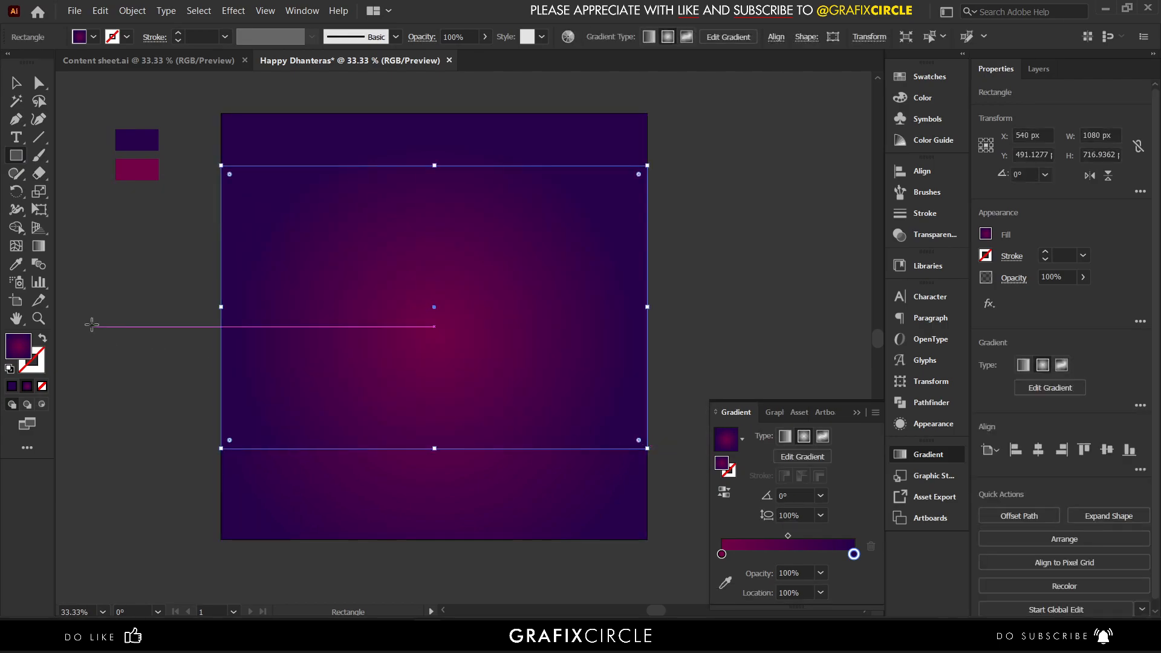
click(38, 245)
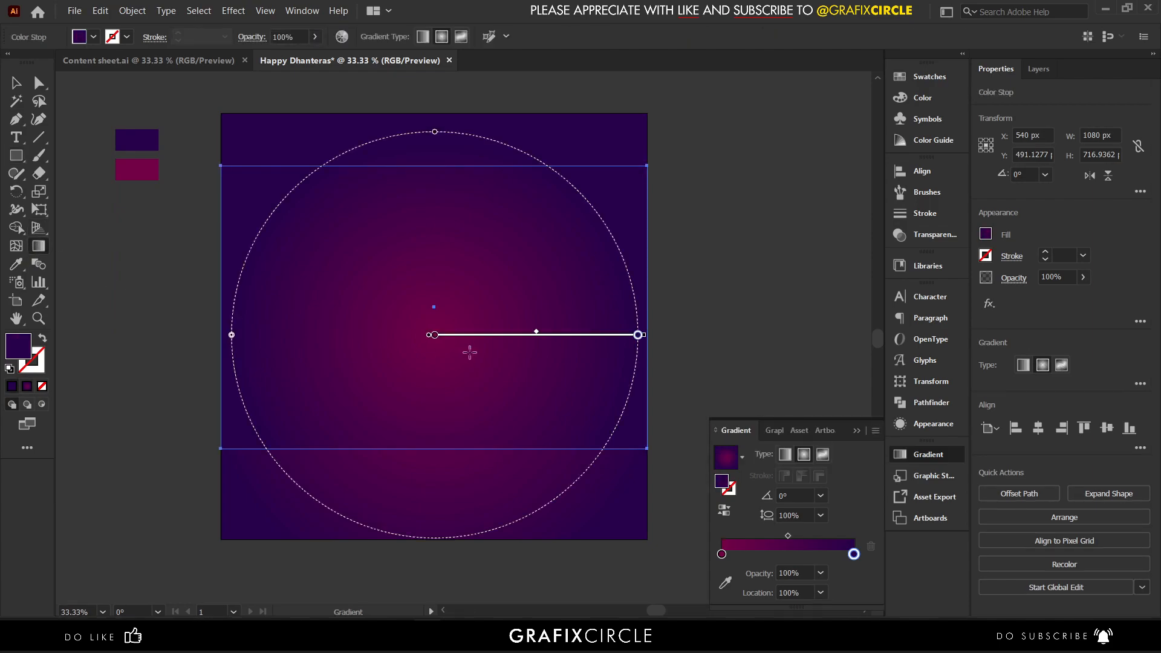
drag(482, 339, 483, 429)
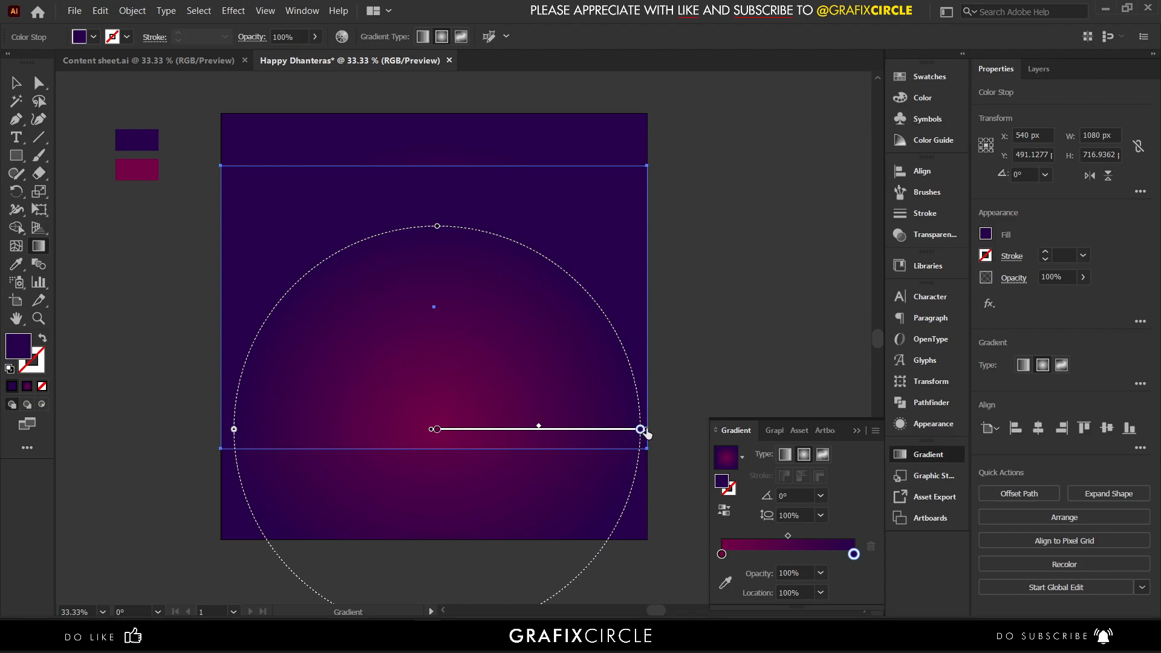
drag(643, 429, 694, 429)
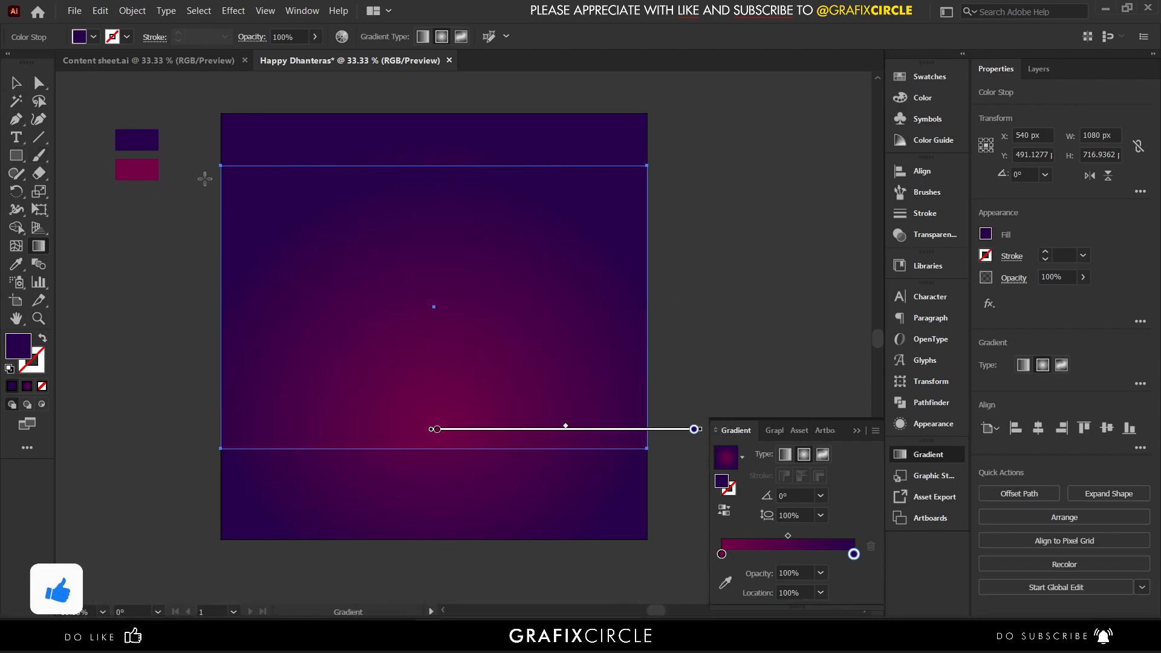
Set the outer stop of the rectangle's gradient to 0% opacity and nudge the rectangle slightly upward.
click(820, 572)
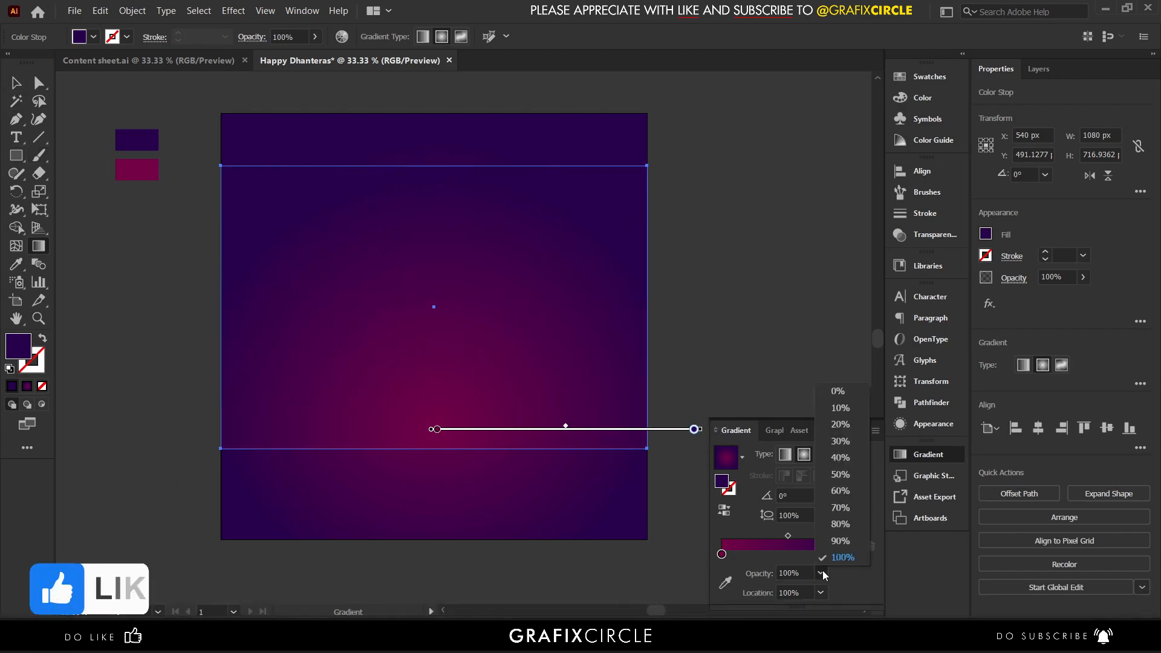
click(842, 393)
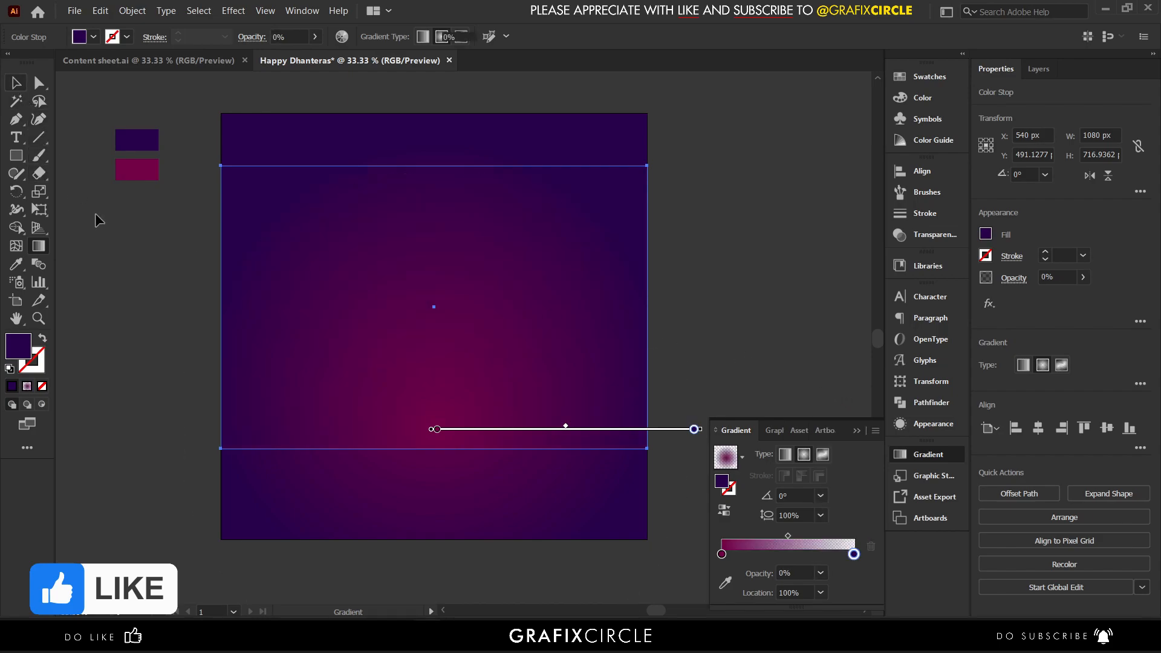
click(81, 197)
drag(493, 352, 493, 344)
click(690, 297)
scroll(691, 296, down, 1)
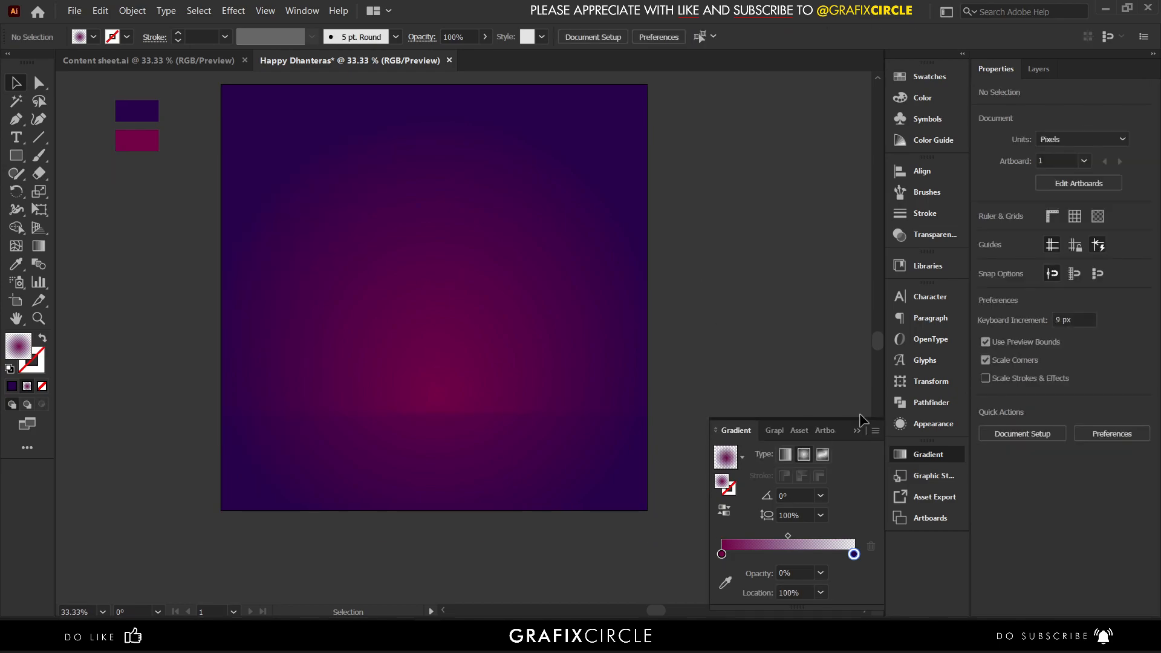
click(858, 430)
scroll(755, 295, up, 1)
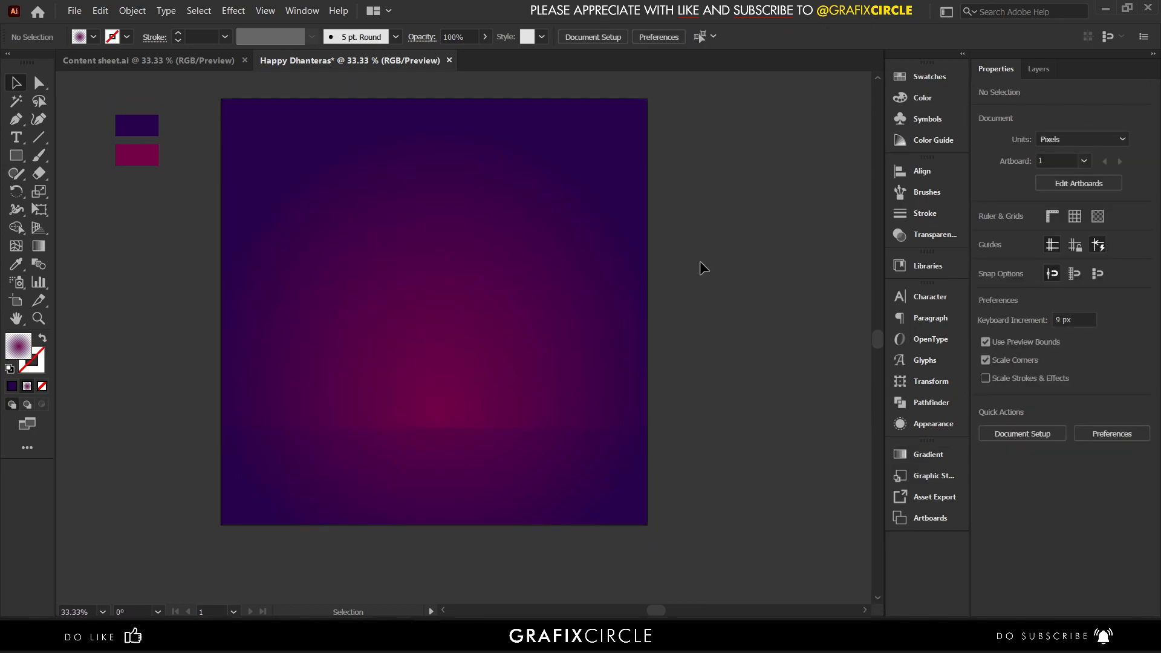
Copy the "Happy" and "Dhanteras" text and both gold coin illustrations from Content sheet.ai and paste them into the Happy Dhanteras document.
click(188, 59)
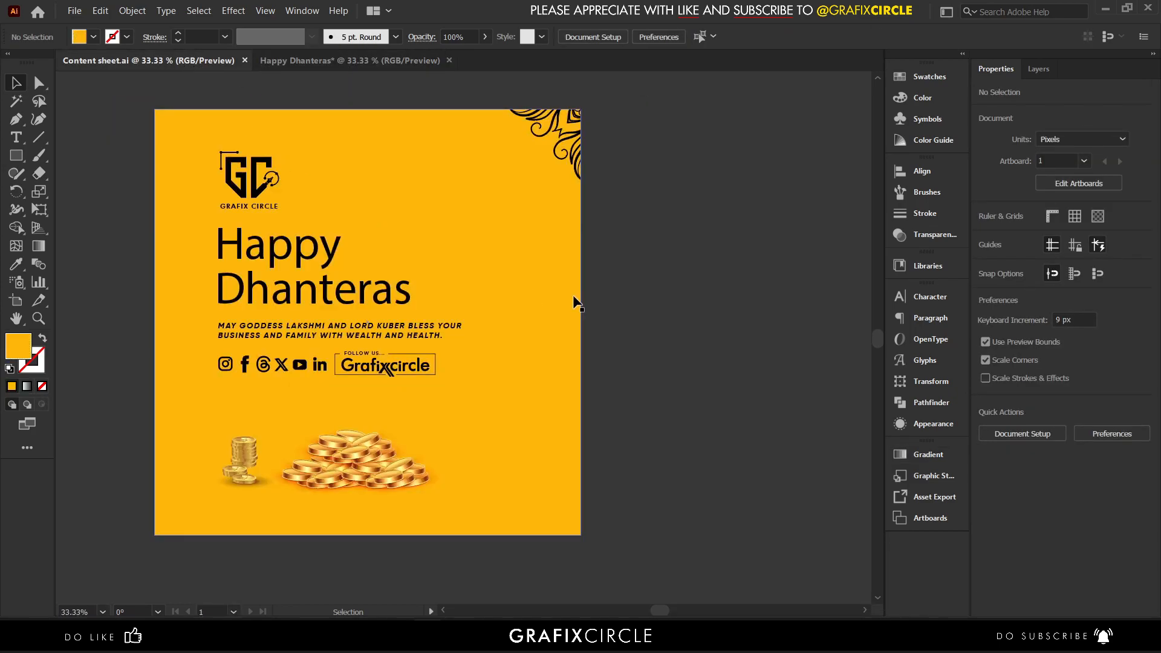
shift+click(326, 289)
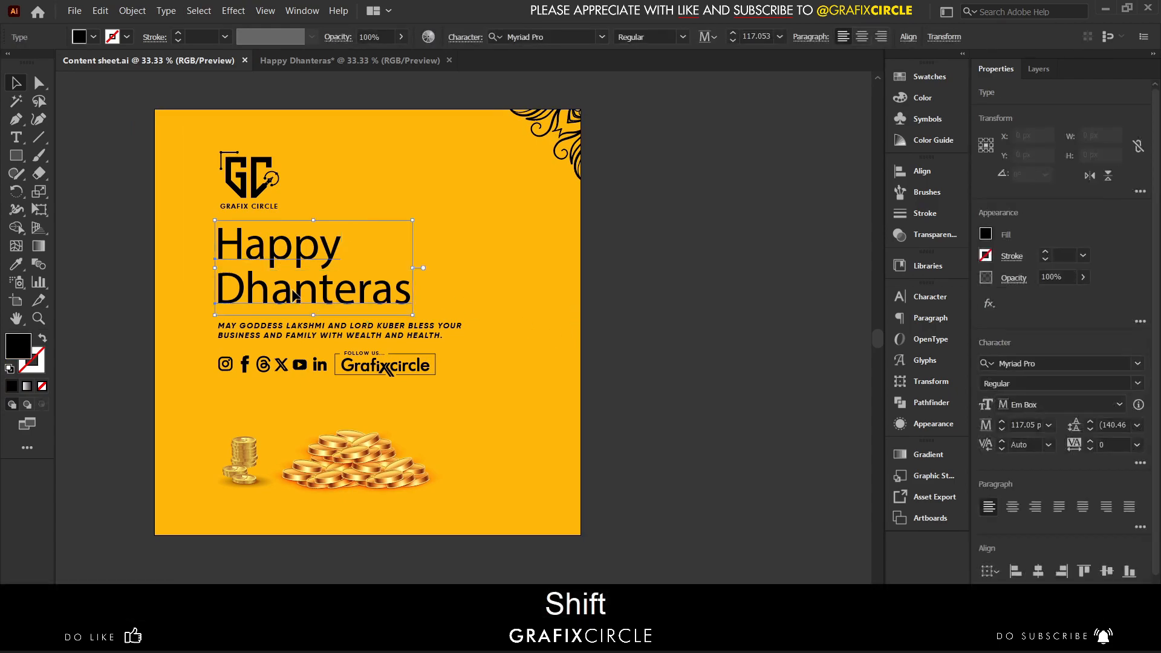
shift+click(350, 460)
shift+click(246, 450)
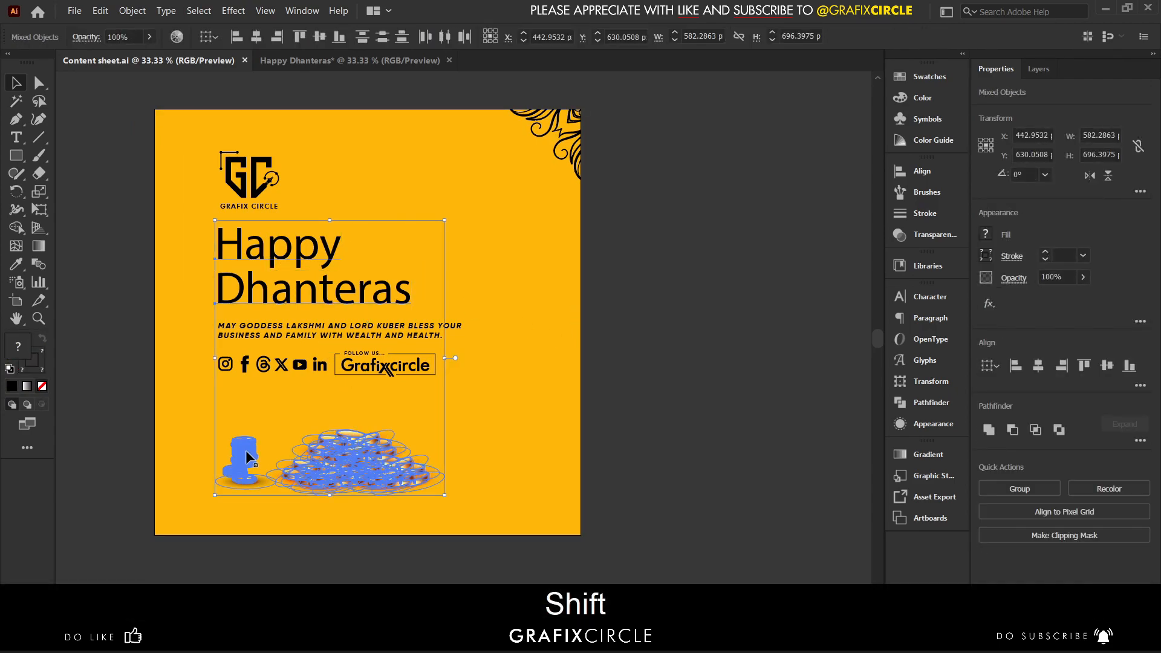
key(ctrl+shift+c)
click(360, 60)
key(ctrl+v)
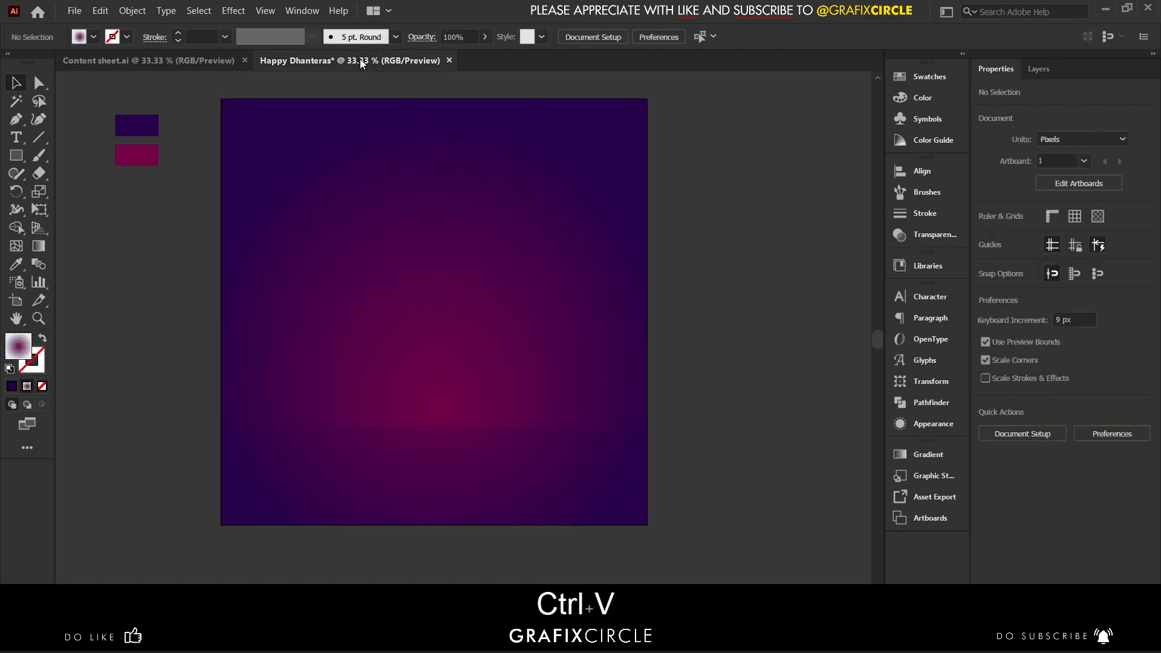
Change the color of both title lines, "Happy" and "Dhanteras", to hex ffc522.
click(415, 228)
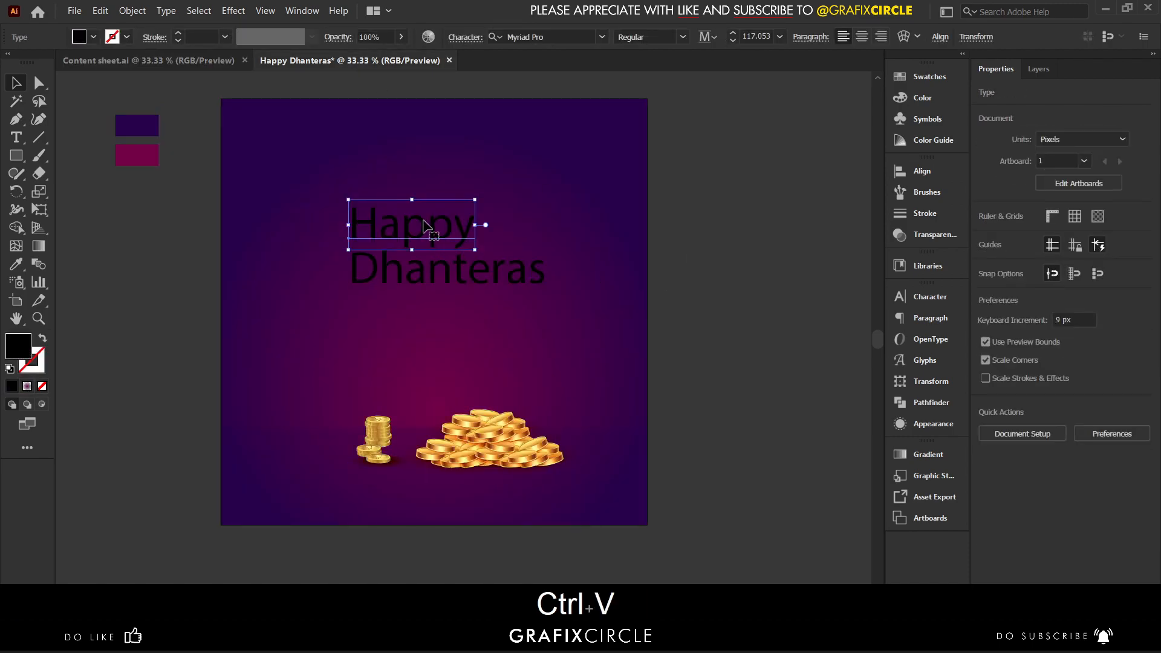
shift+click(458, 279)
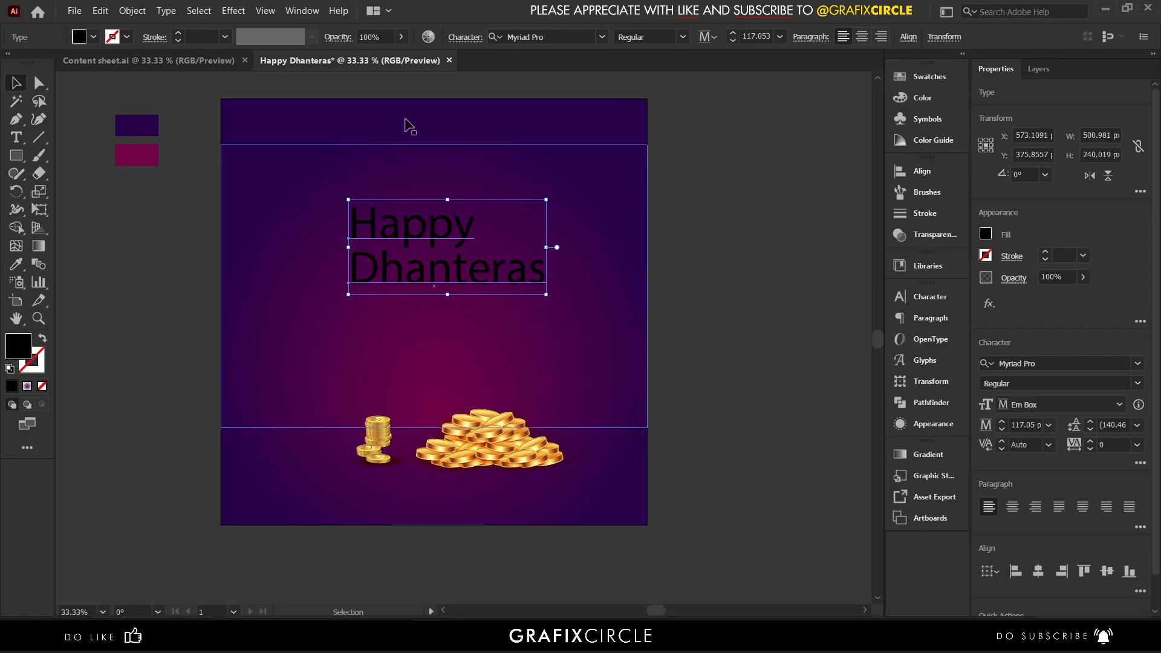
click(924, 97)
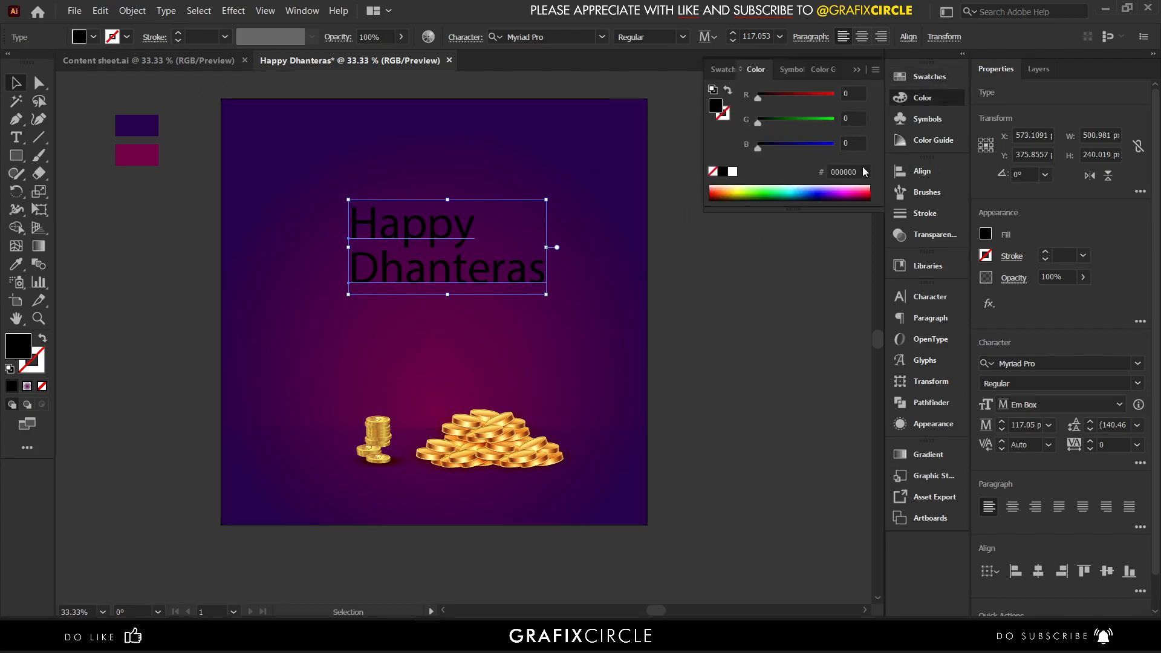
text(ffc522)
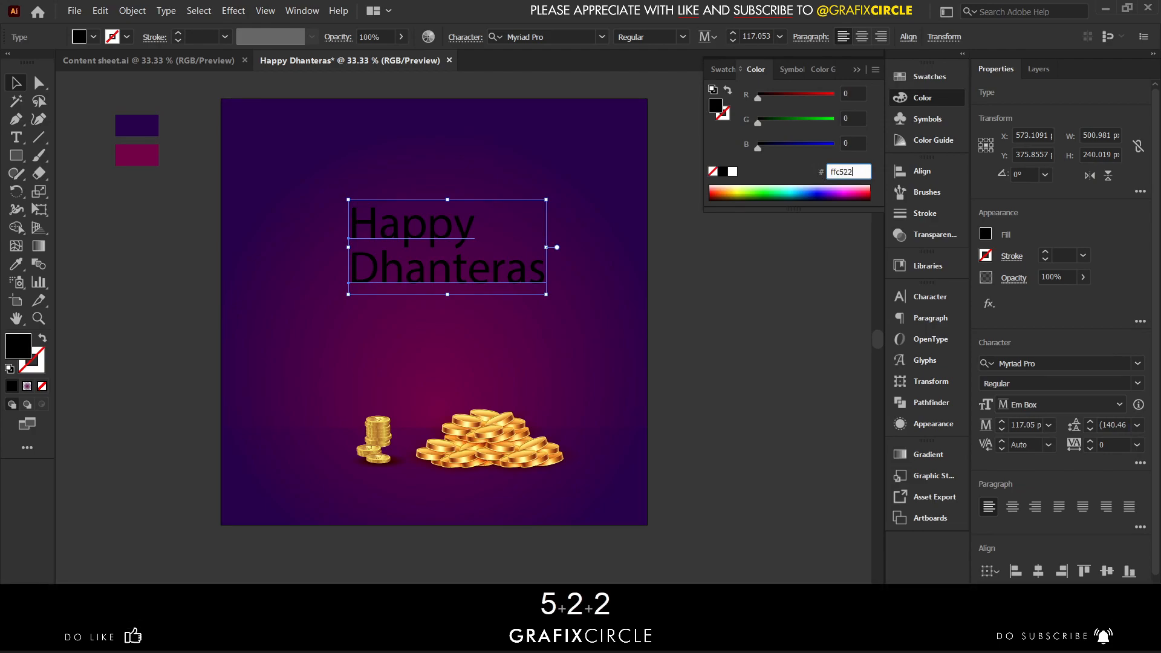
key(Return)
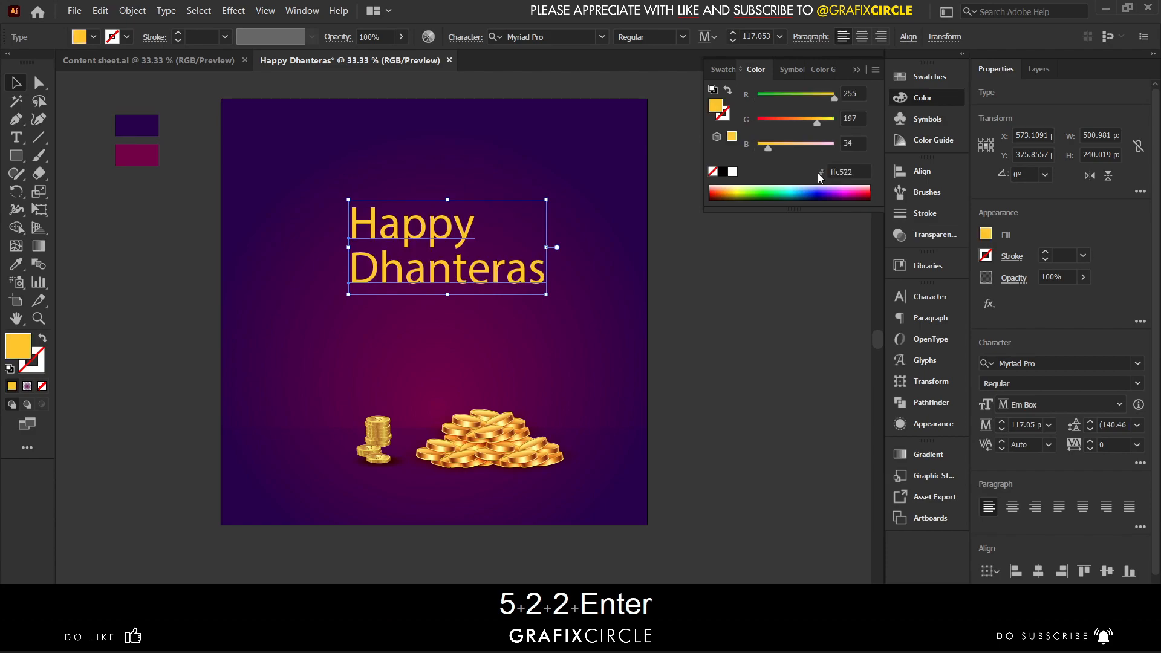
click(803, 279)
Set the word "Happy" in the Gotham Medium font.
click(405, 239)
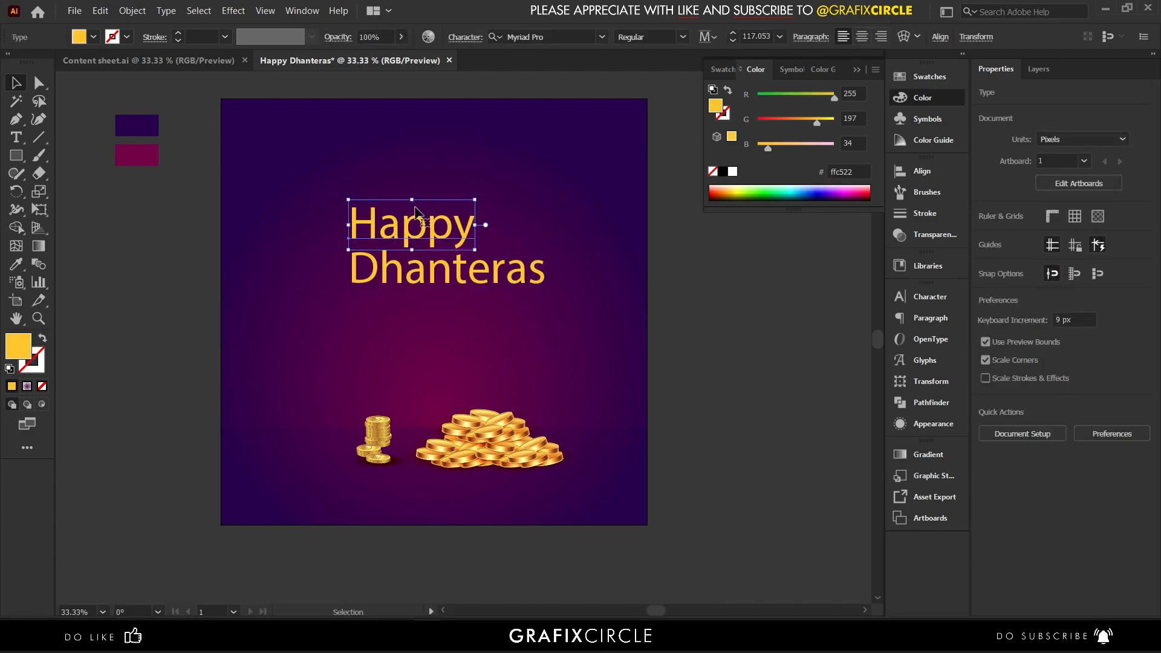
click(555, 36)
text(gotham)
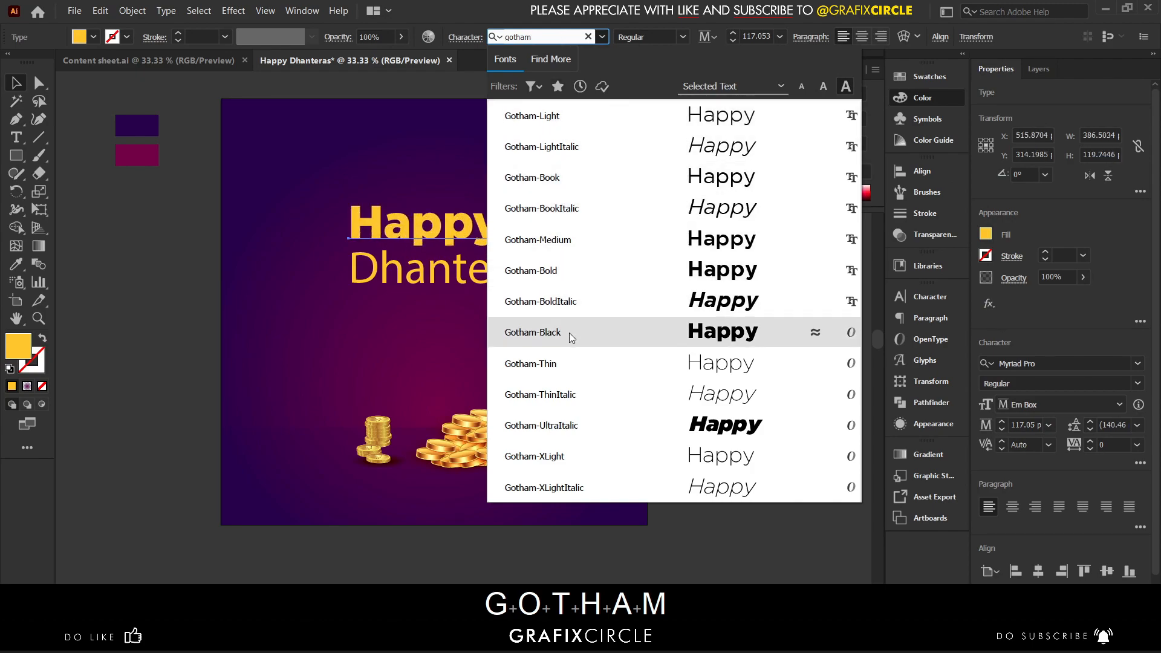
click(589, 237)
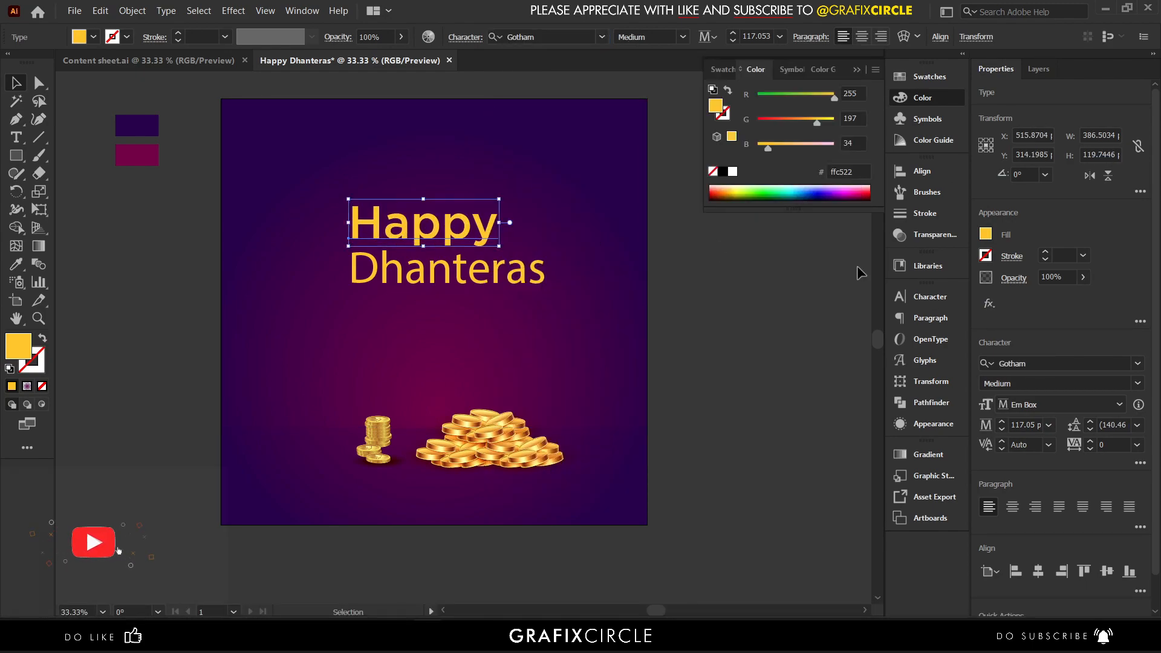
Turn "Happy" into all caps and scale it down proportionally about its center, to under half its size.
click(931, 297)
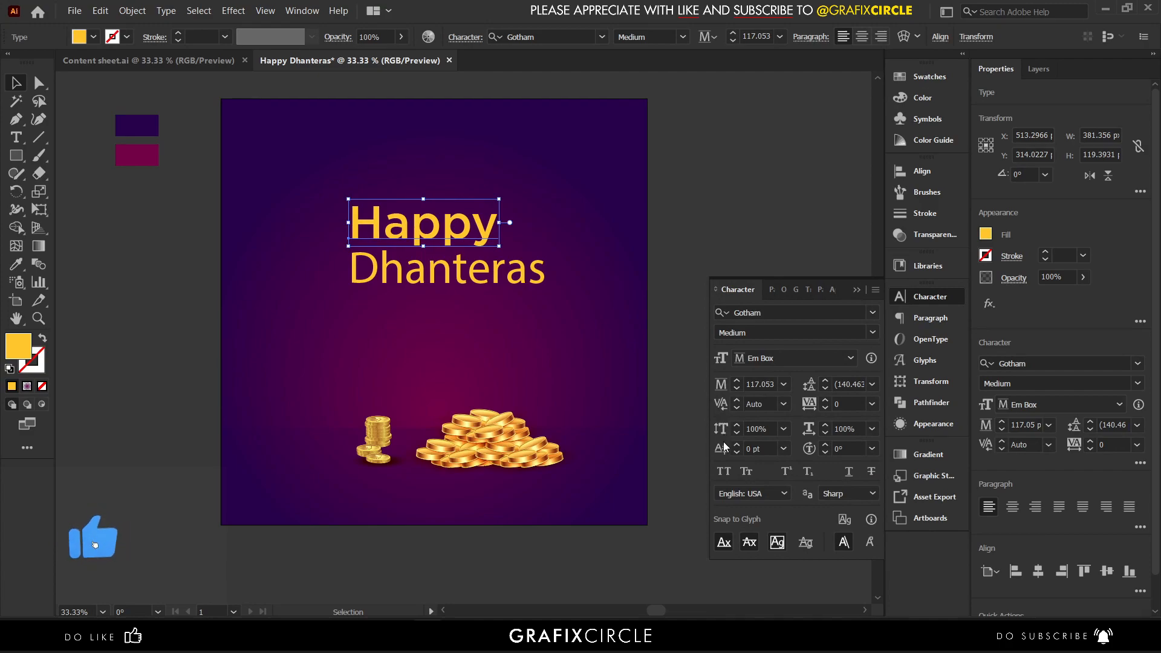
click(724, 471)
drag(349, 246, 403, 231)
Set "Dhanteras" in the Better Grade font and enlarge it into a wide script title just beneath "HAPPY".
click(425, 276)
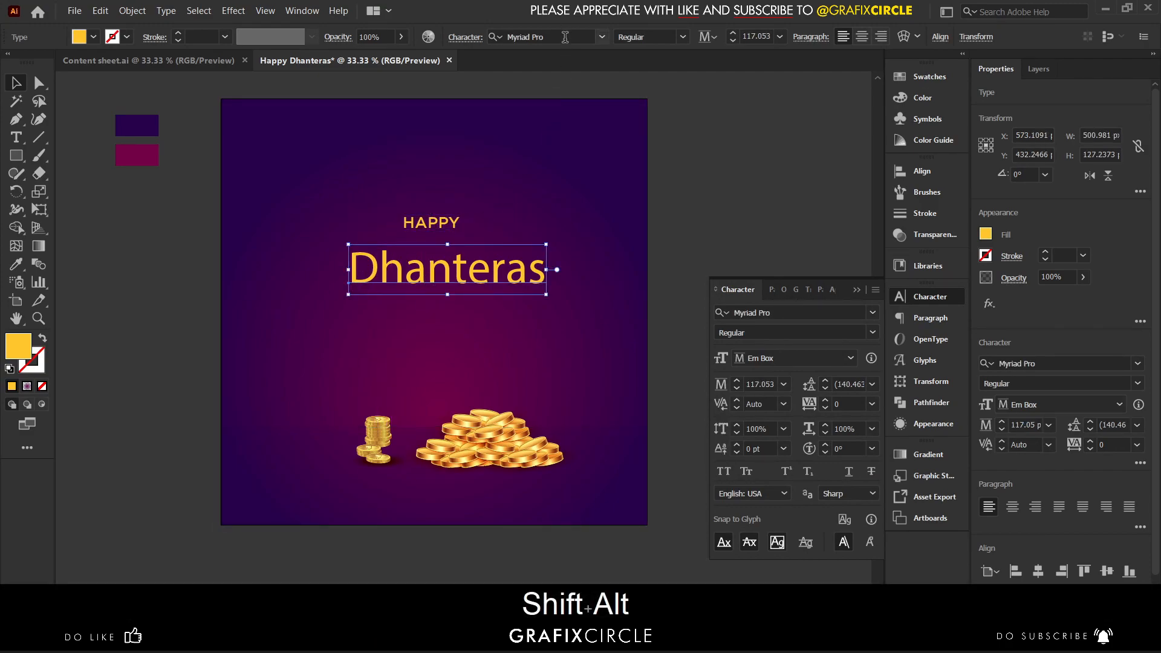
click(565, 37)
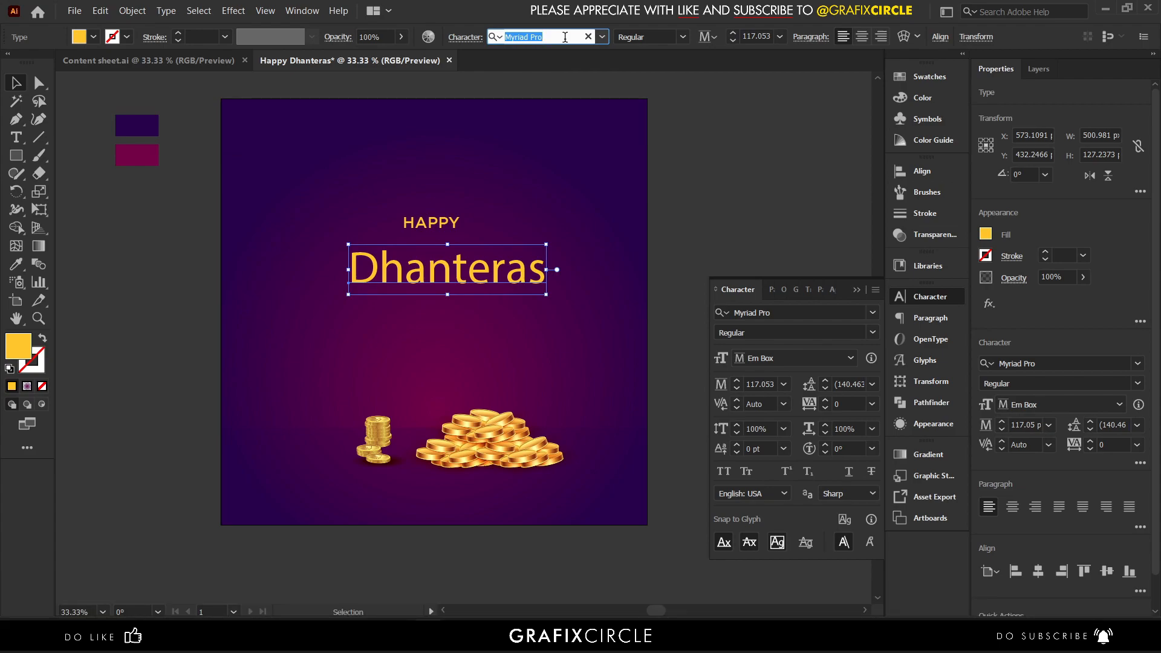
text(better)
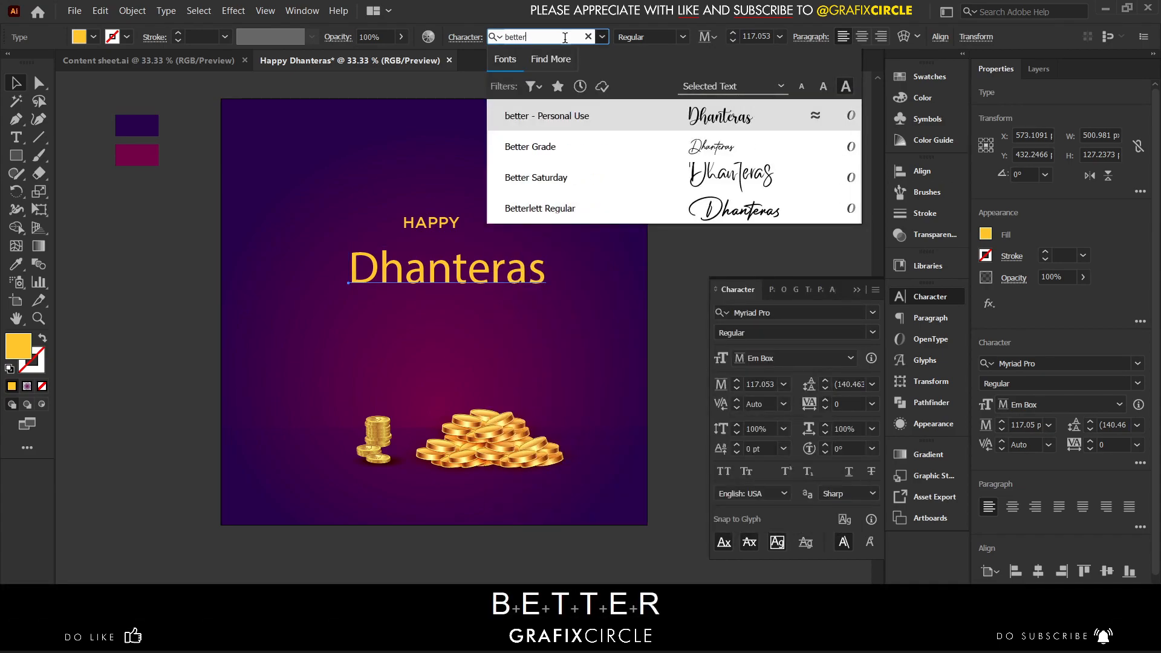
click(657, 150)
drag(451, 269, 535, 266)
click(603, 254)
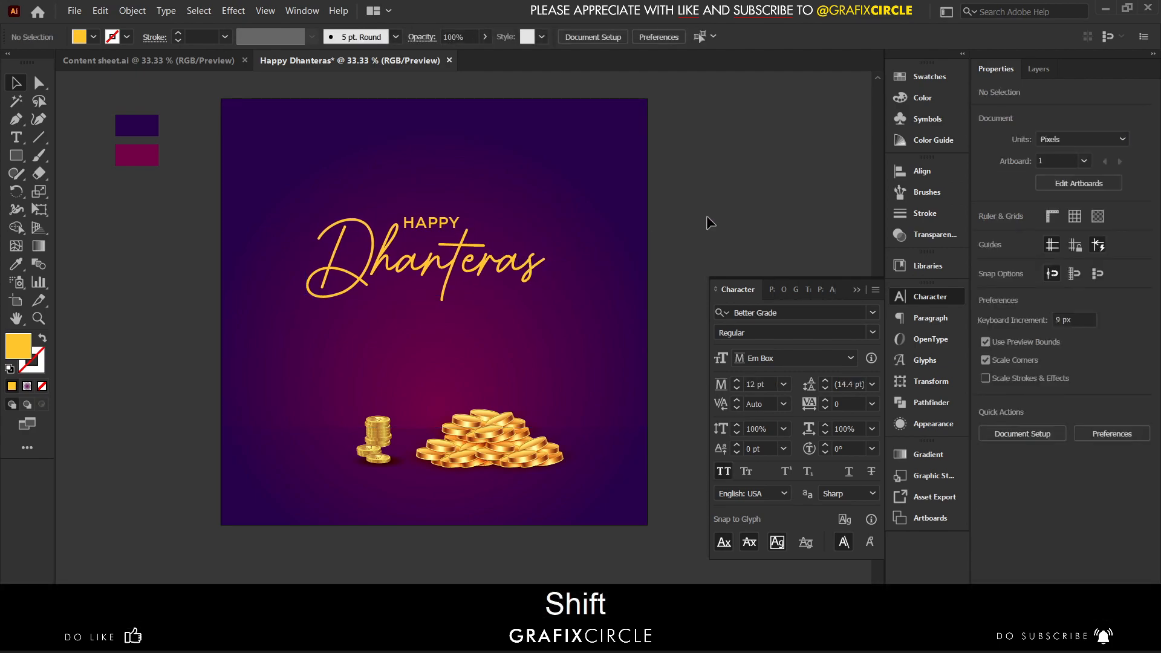
click(849, 293)
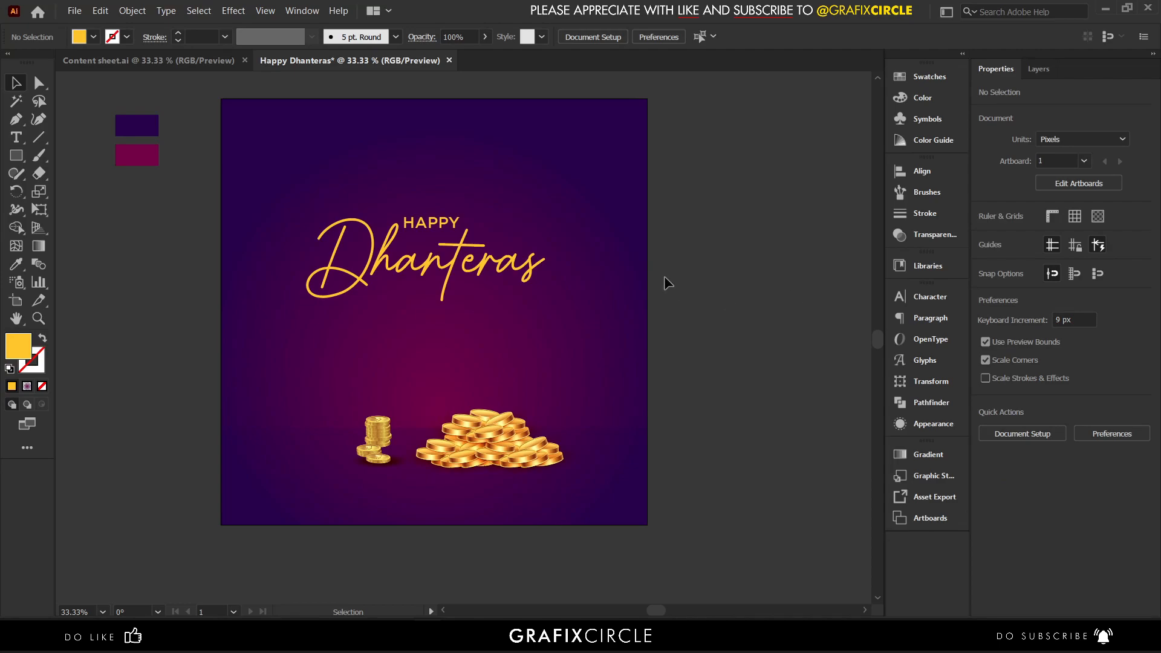
Draw a horizontal line about 453 px long below "Dhanteras" and apply the lettering's yellow to it with the Eyedropper.
click(38, 137)
scroll(337, 306, up, 3)
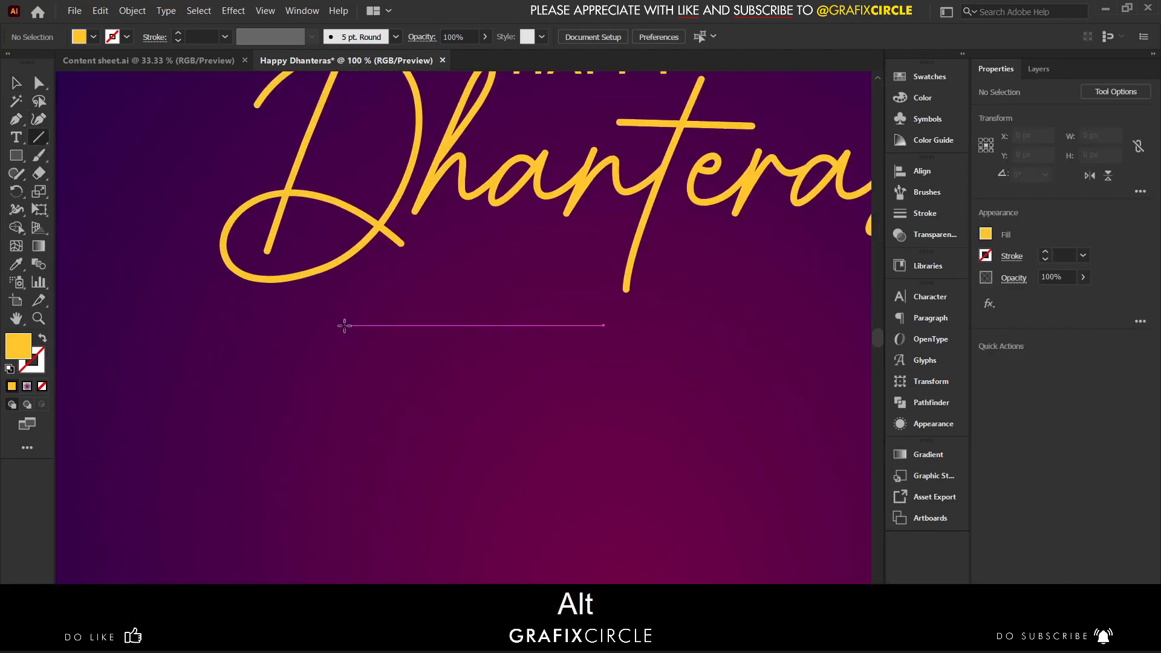
drag(344, 325, 820, 346)
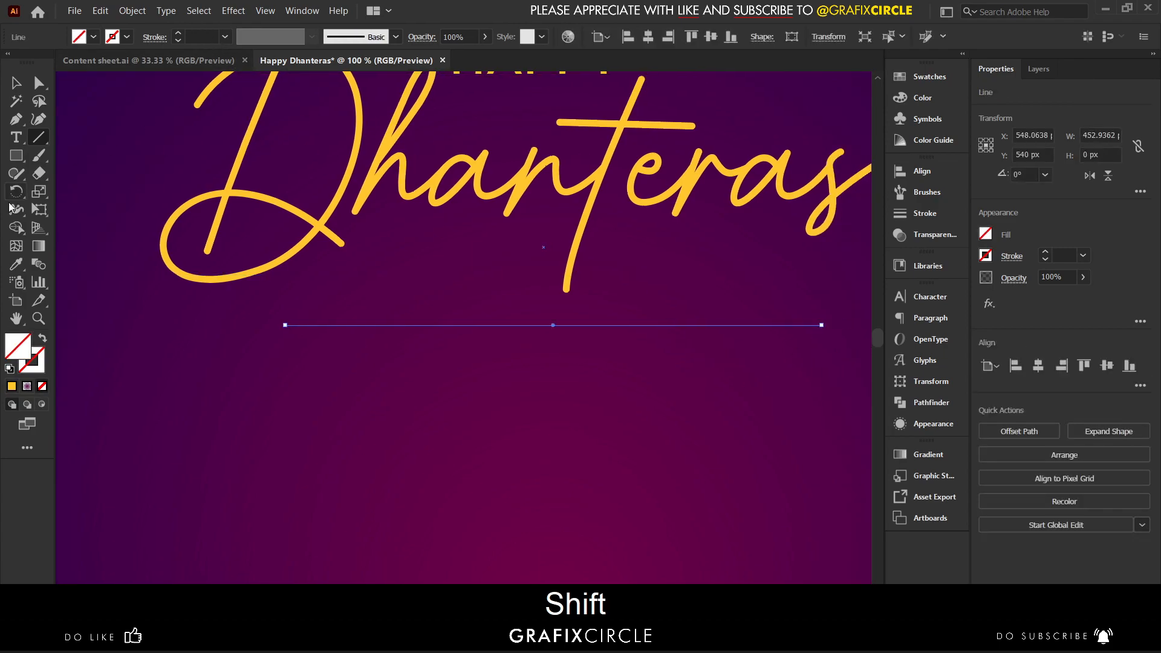
click(14, 263)
click(222, 265)
click(13, 83)
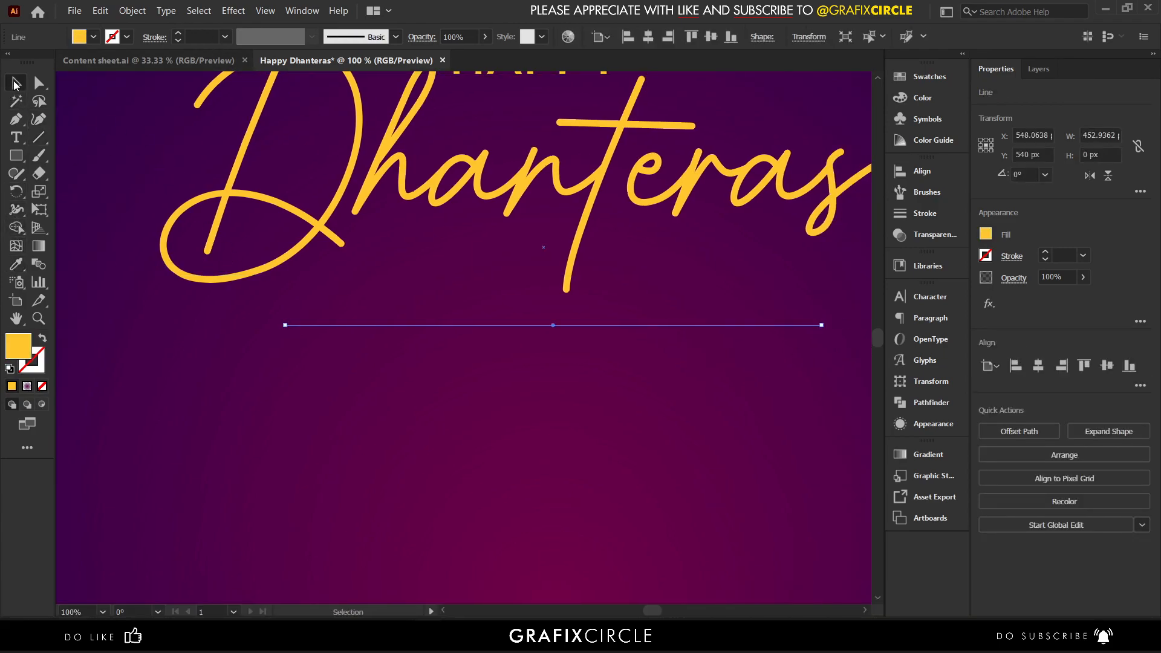
Swap the line's yellow fill to its stroke and set the stroke weight to 5 pt.
click(43, 341)
click(225, 37)
click(251, 203)
click(248, 224)
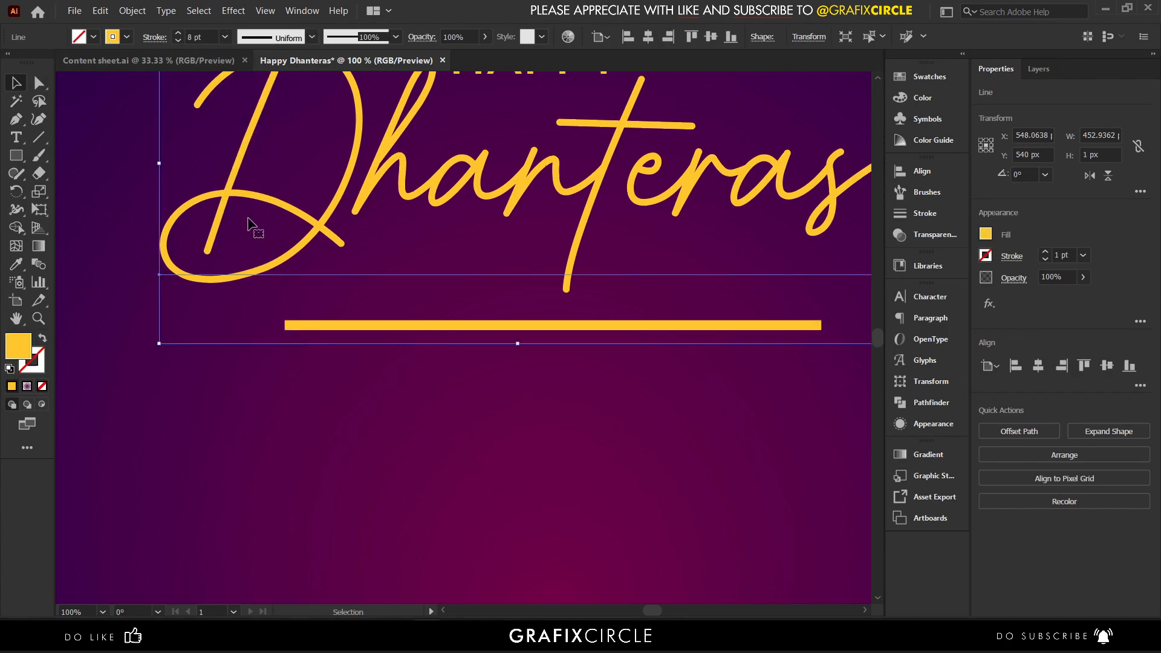
click(224, 37)
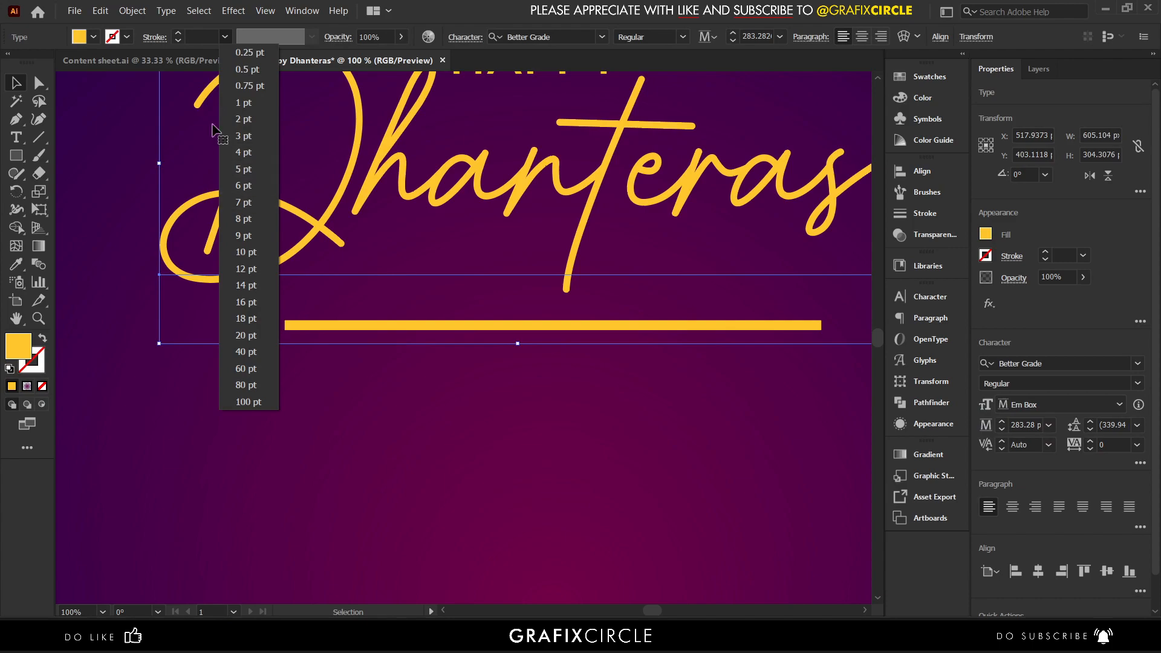
click(184, 35)
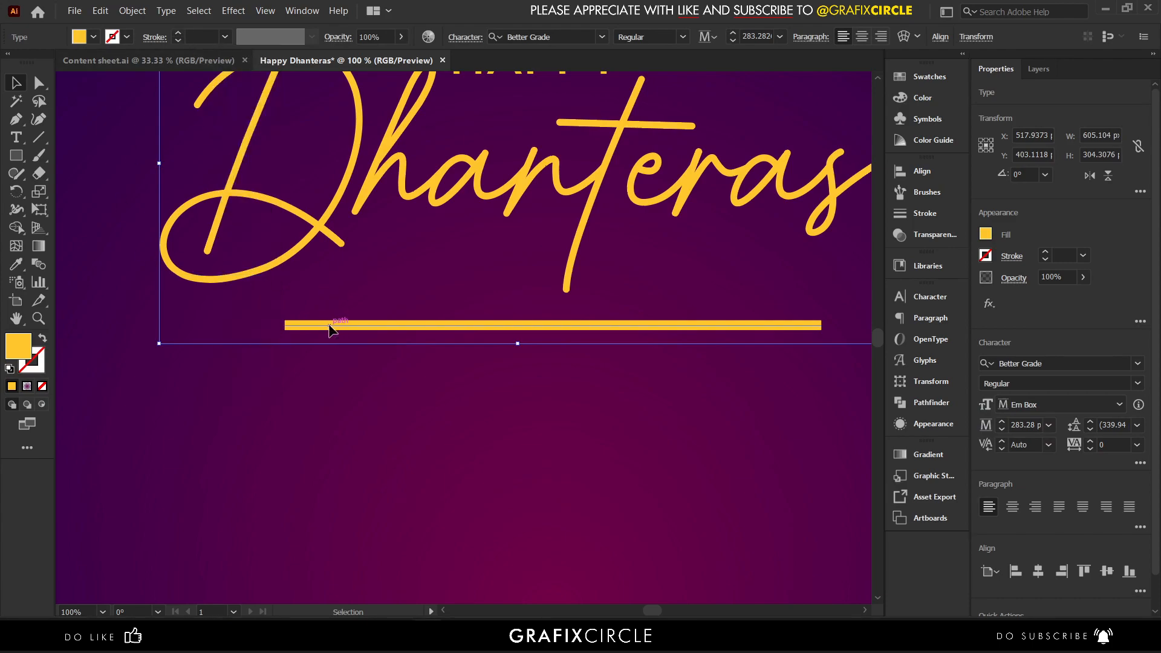
click(330, 326)
click(225, 38)
click(244, 186)
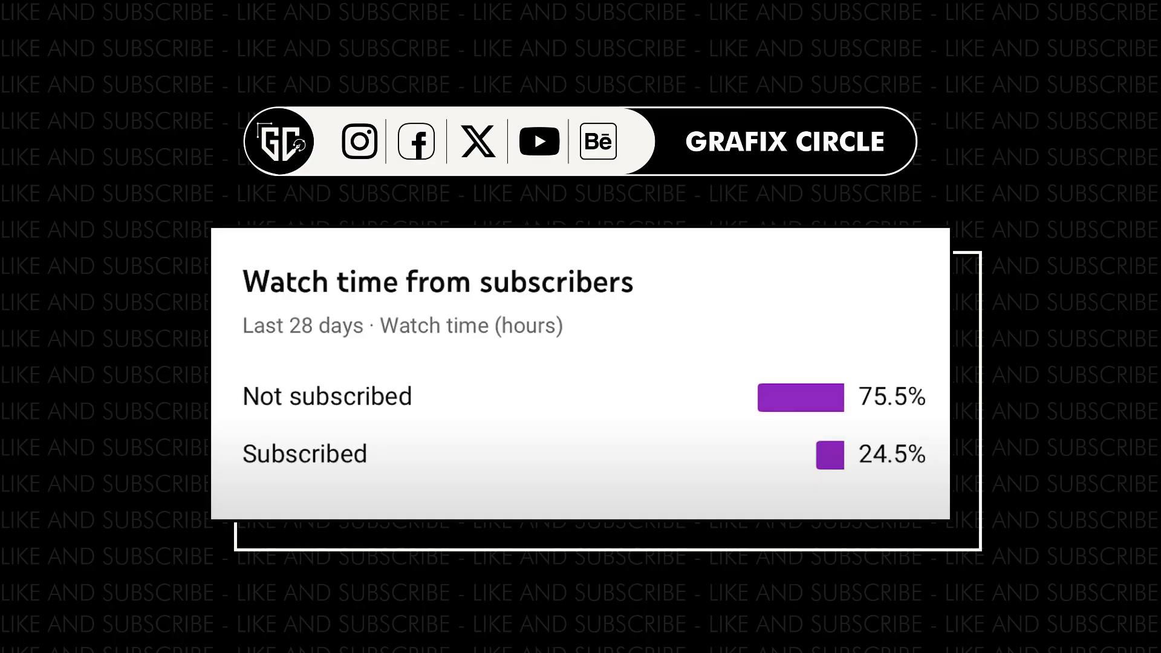
Apply the elliptical width profile to the line so that it tapers at both ends.
click(312, 37)
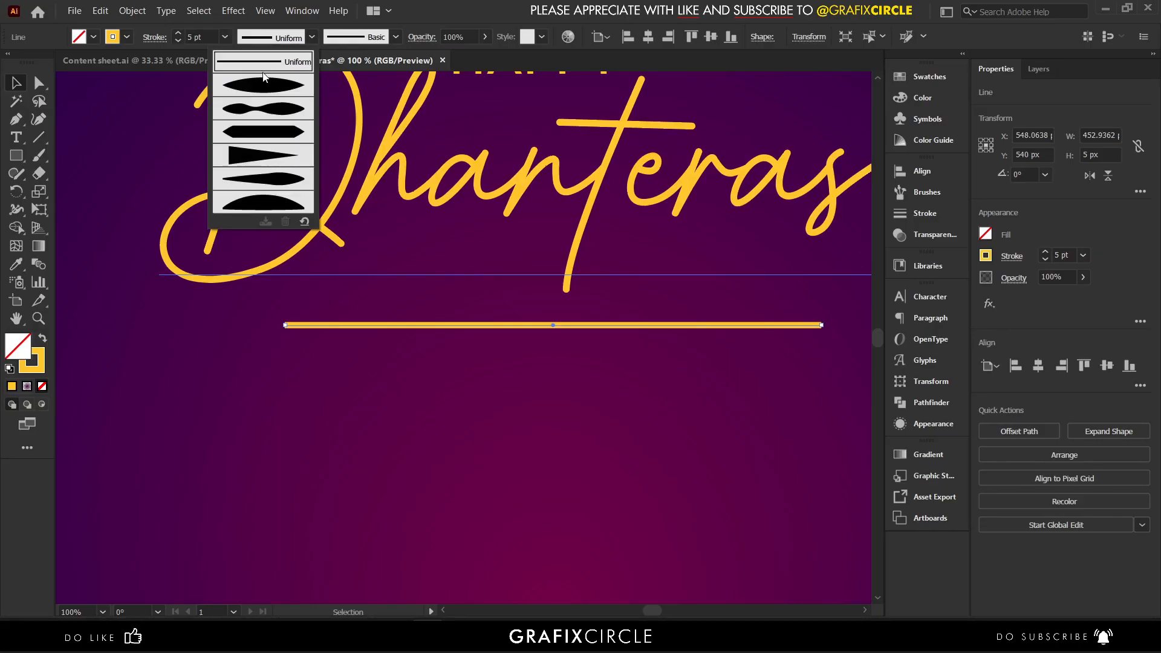
click(264, 84)
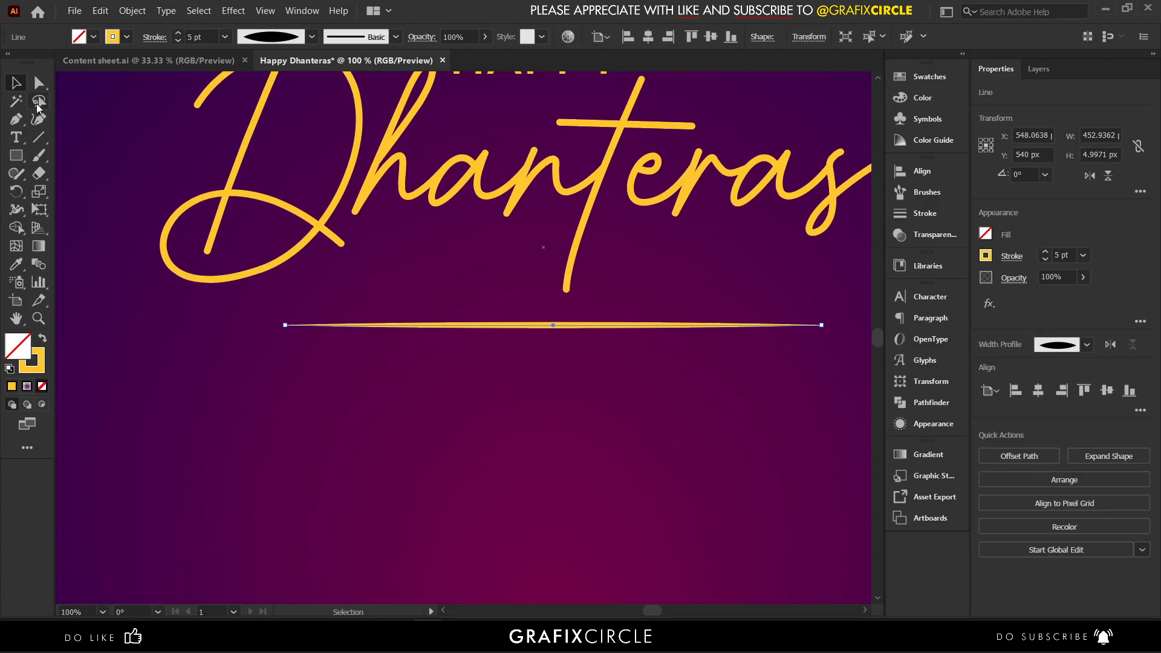
scroll(506, 331, down, 3)
scroll(472, 324, up, 3)
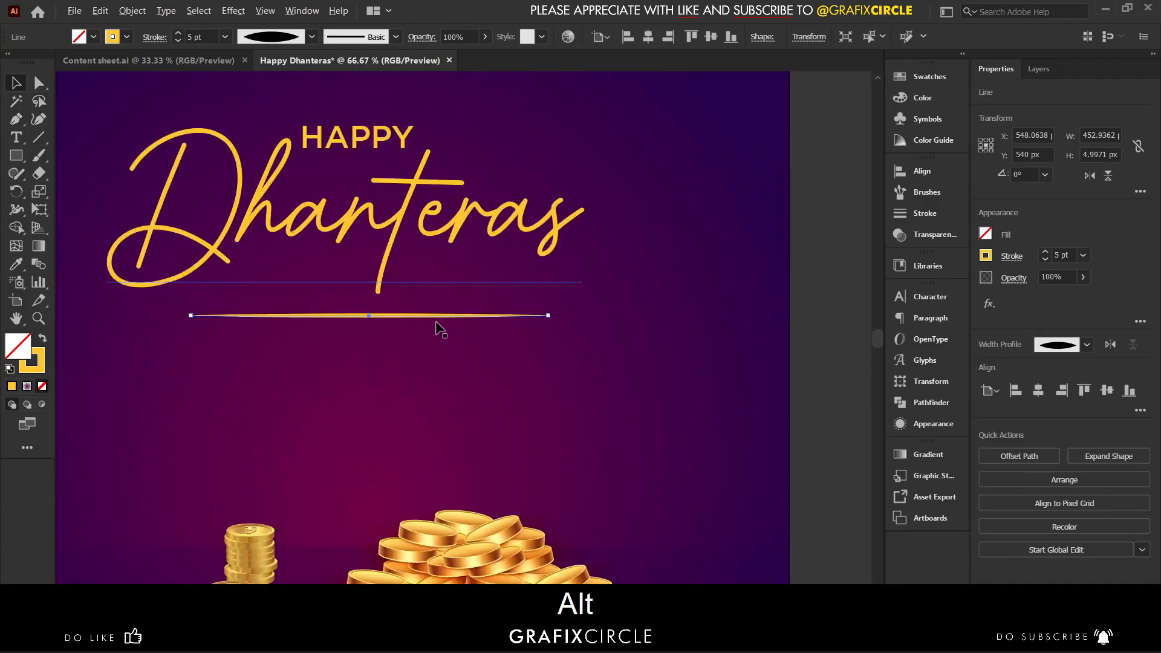
Expand the appearance of the line and the "Dhanteras" text, and expand both into filled outlines.
shift+click(230, 183)
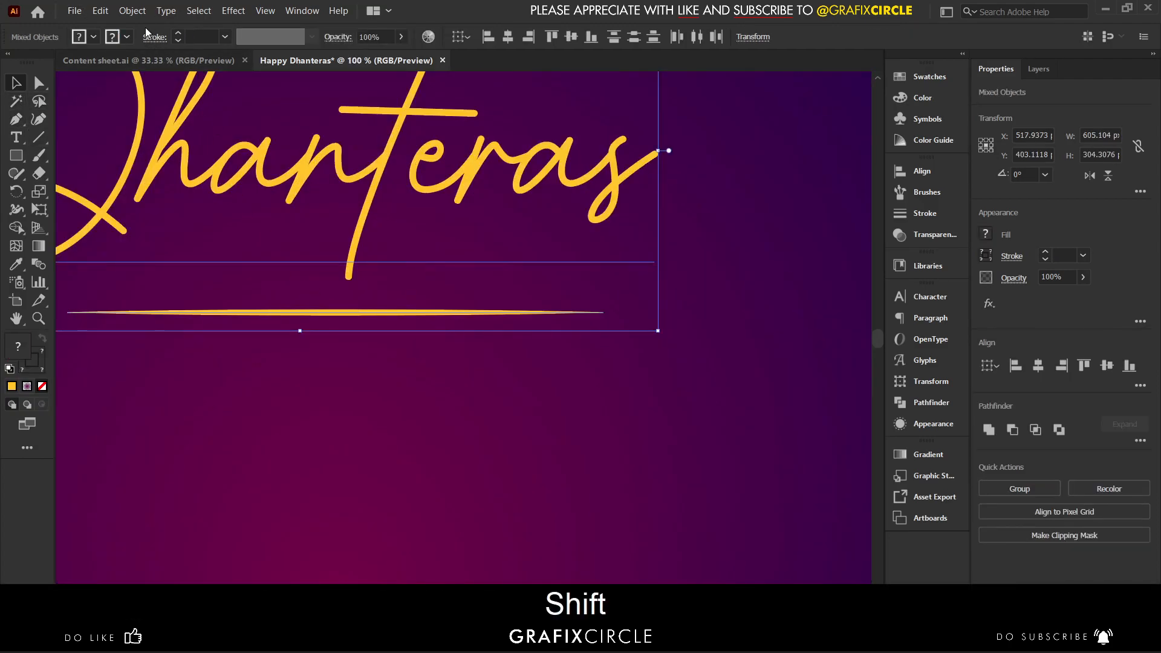
click(132, 10)
click(242, 198)
click(133, 10)
click(225, 179)
key(Return)
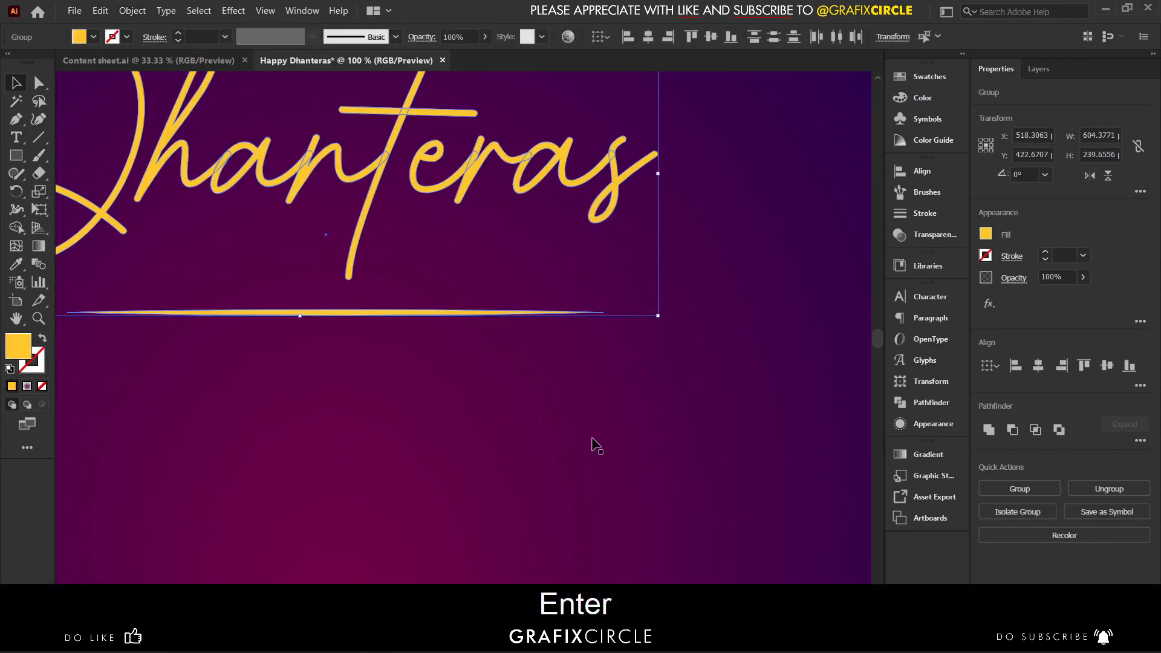
Draw a yellow rectangle about 35 px high across the middle of the tapered line.
click(448, 355)
drag(448, 355, 505, 358)
click(428, 340)
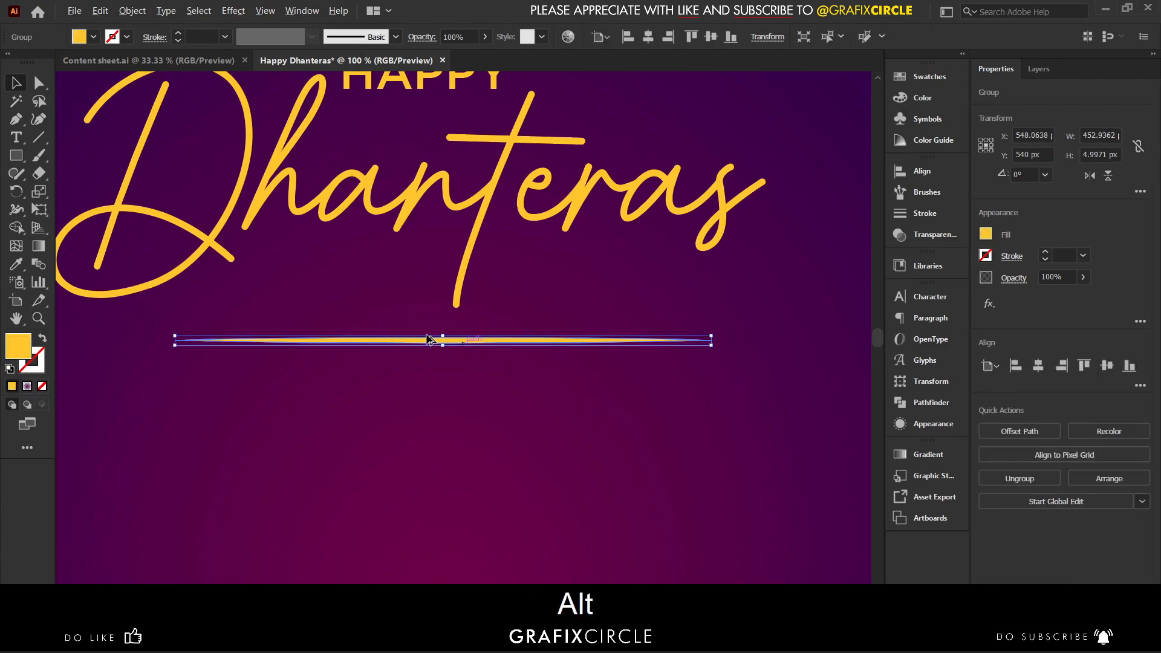
click(20, 159)
mouse_move(393, 319)
mouse_down()
mouse_move(462, 338)
mouse_move(485, 362)
mouse_up()
click(20, 87)
Center the rectangle on the line and remove the overlap with Shape Builder, leaving a gap in the line's middle.
shift+click(349, 339)
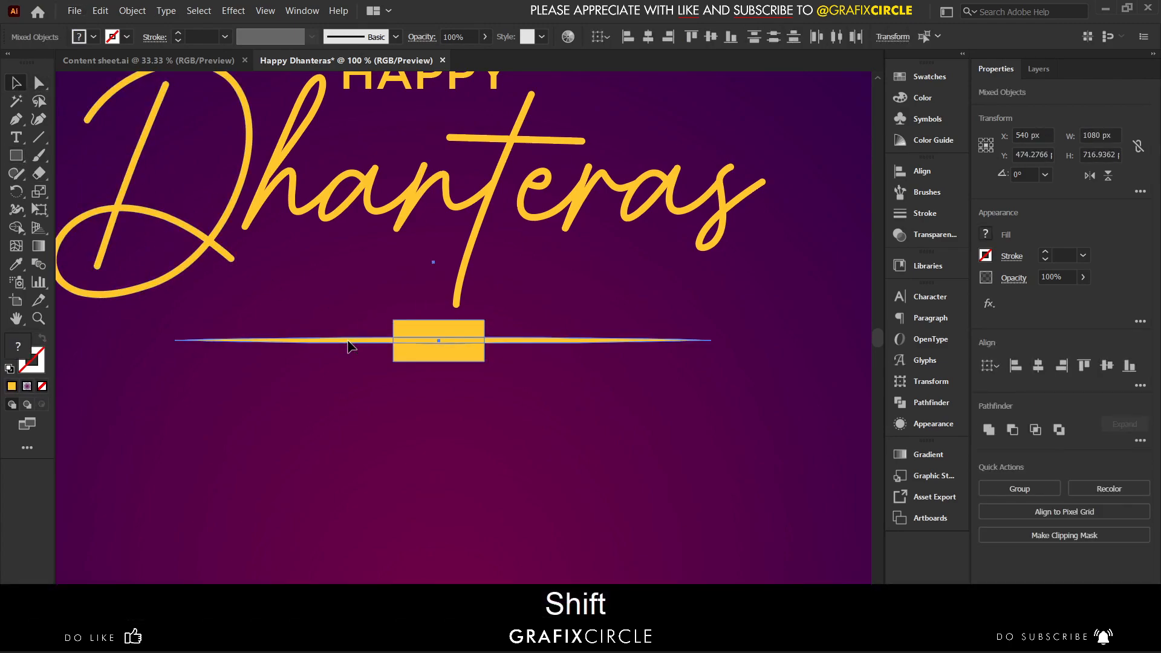
click(356, 341)
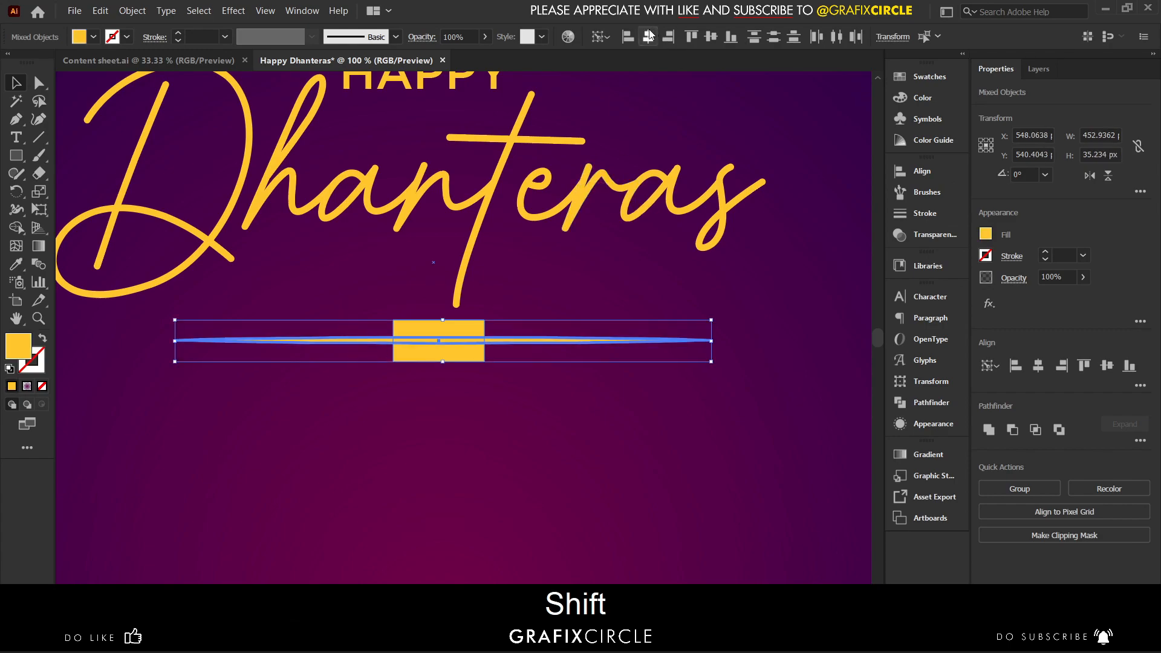
click(712, 37)
click(16, 228)
alt+click(442, 340)
click(16, 85)
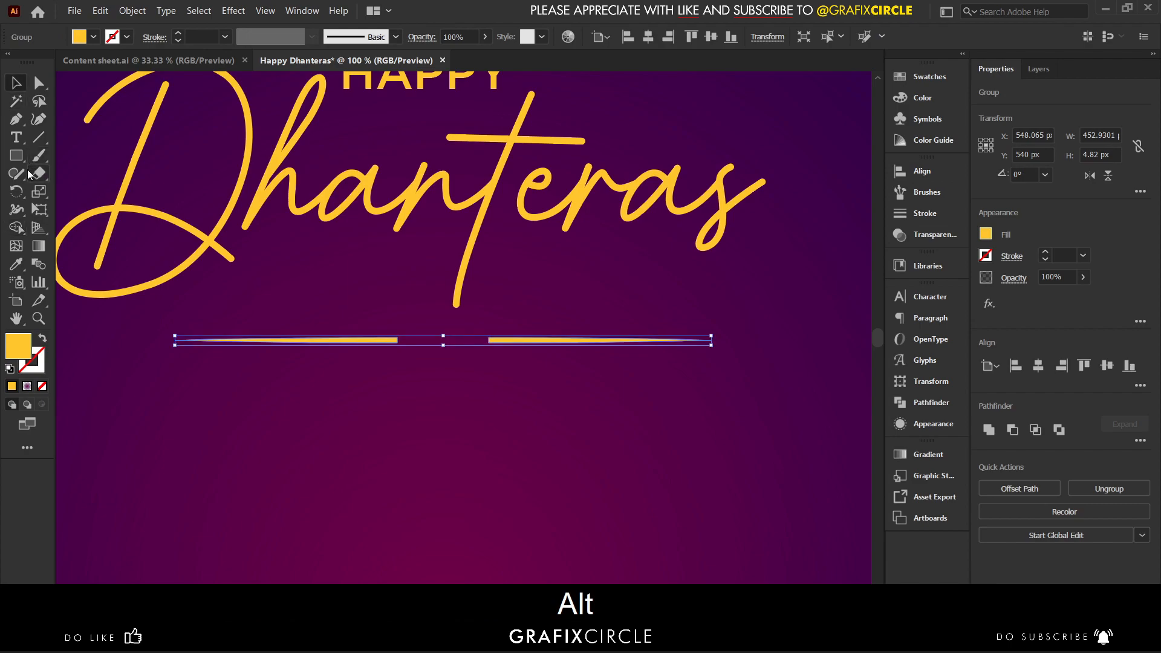
Draw a yellow circle about 13 px wide in the line's gap, with a circle about 10 px wide on each side.
drag(25, 161, 90, 191)
scroll(423, 345, up, 4)
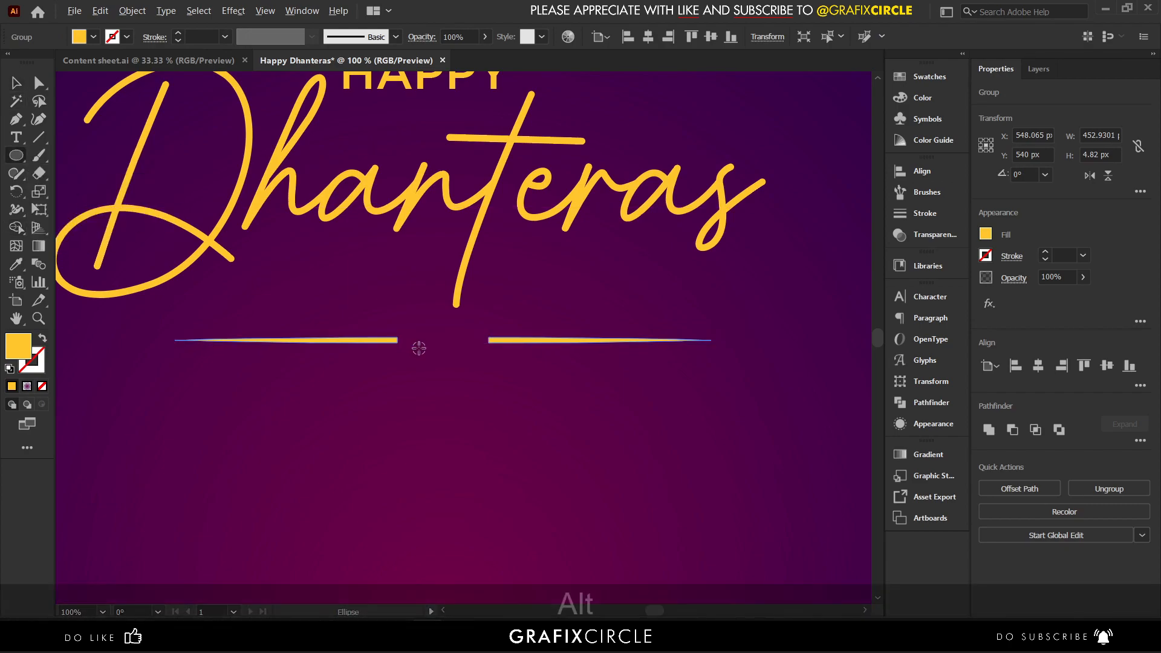
mouse_move(455, 281)
mouse_down()
mouse_move(515, 342)
mouse_move(516, 330)
mouse_move(592, 328)
mouse_move(569, 313)
mouse_move(581, 313)
mouse_move(435, 327)
mouse_up()
click(17, 85)
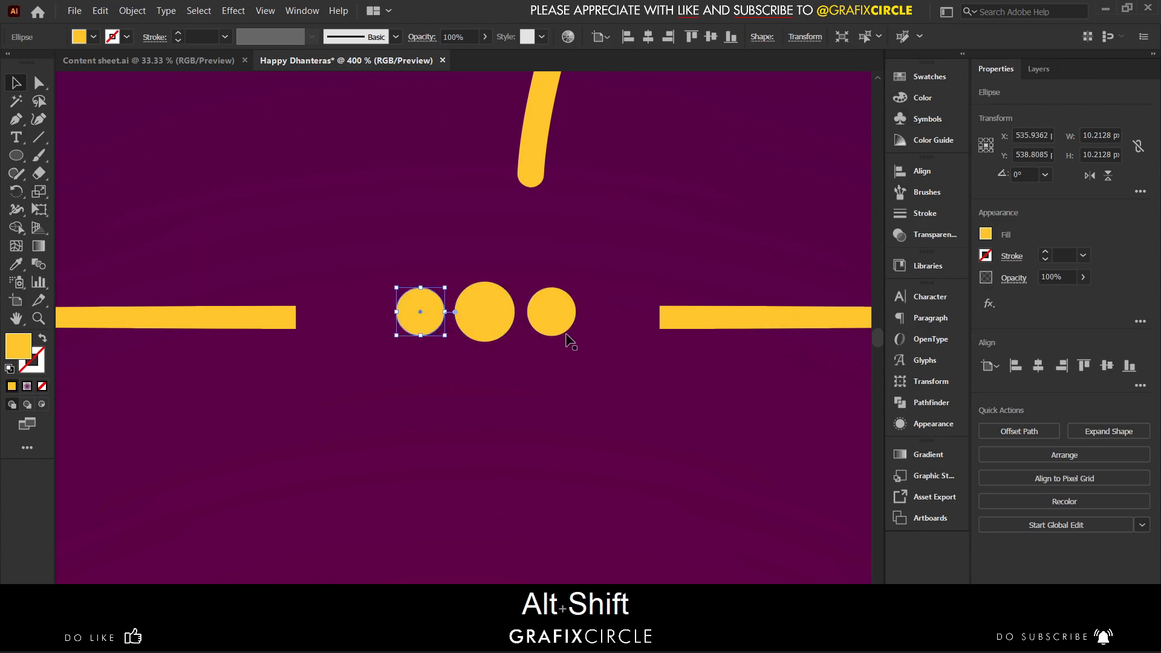
Add a still smaller copy of the circle at each end of the row and group all five circles.
key(ctrl+c)
key(ctrl+f)
drag(586, 324, 378, 316)
shift+click(422, 316)
shift+click(479, 318)
shift+click(569, 316)
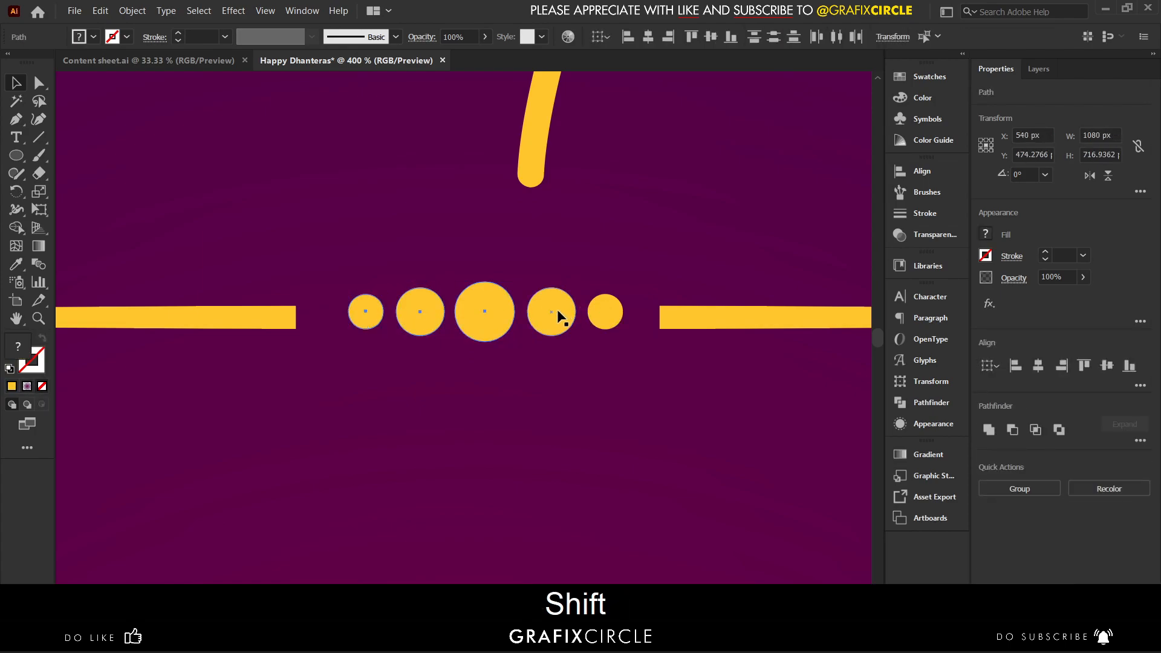
shift+click(603, 327)
key(ctrl+g)
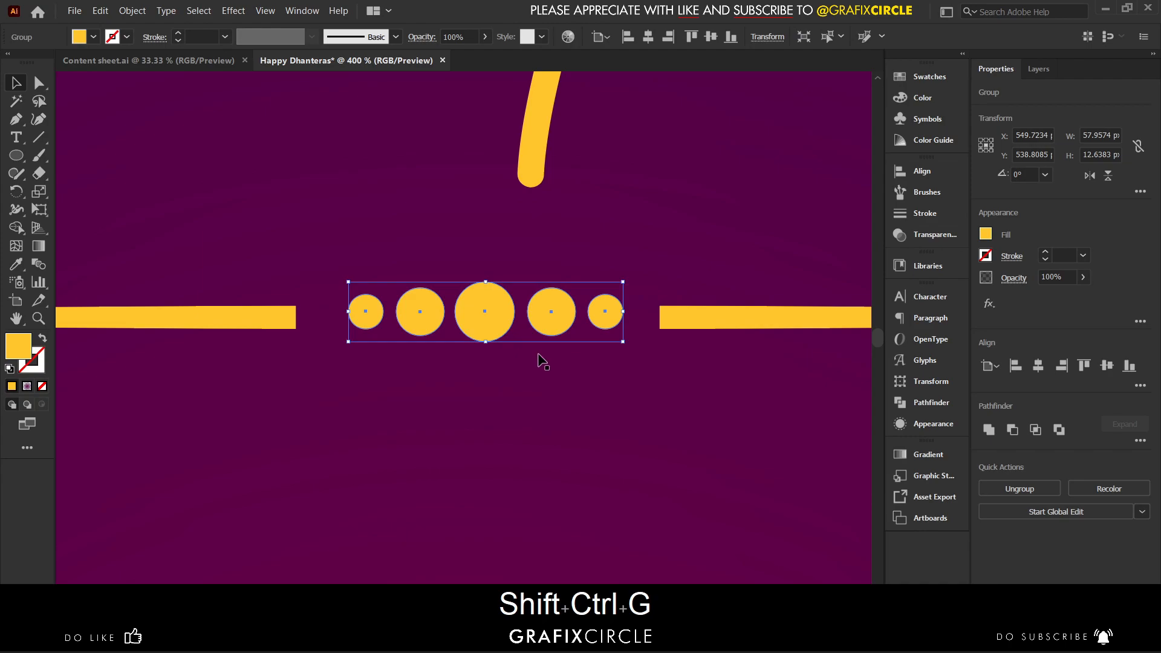
Enlarge the circle group to about 15 px high within the line's gap and group it with the line.
drag(375, 317, 344, 322)
shift+drag(592, 316, 637, 321)
scroll(454, 308, down, 2)
shift+click(588, 314)
key(ctrl+g)
alt+scroll(448, 315, down, 4)
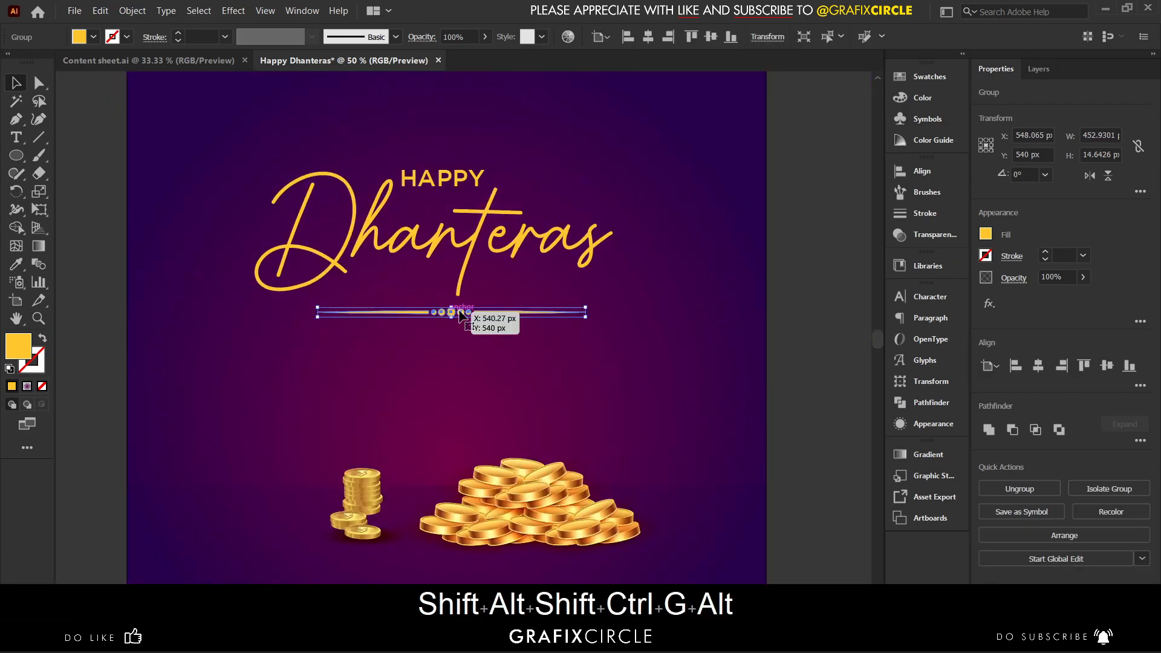
scroll(820, 338, up, 3)
click(822, 335)
scroll(778, 329, down, 4)
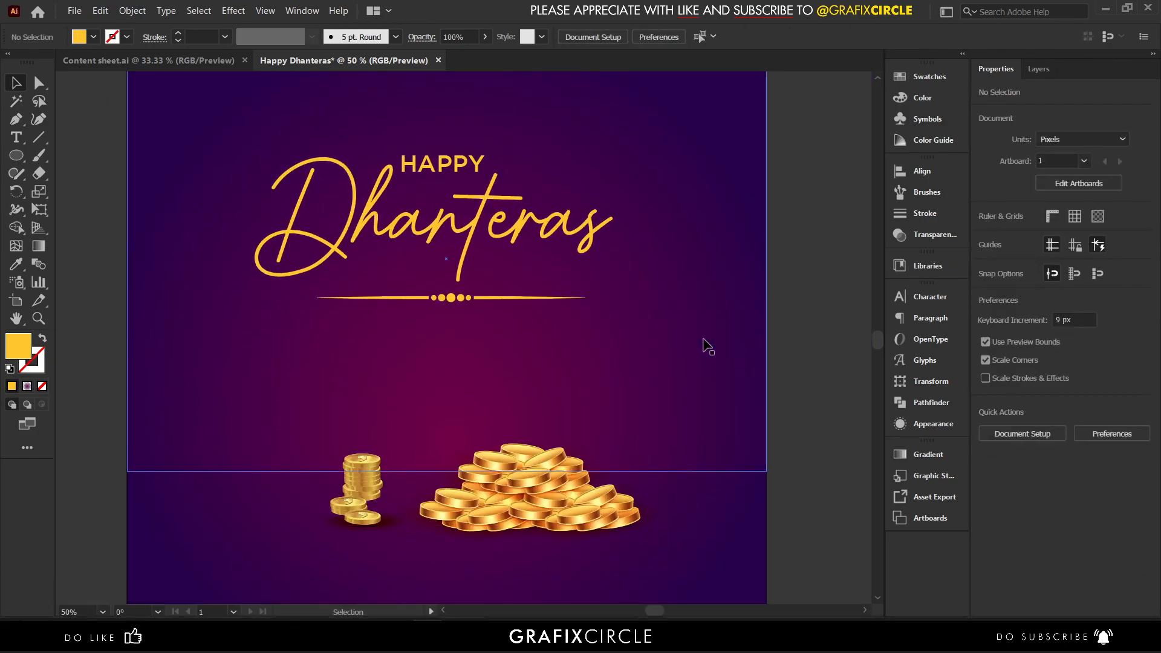
Copy the "May Goddess Lakshmi" blessing text from Content sheet.ai to below the Happy Dhanteras divider and give it the lettering's yellow.
click(177, 61)
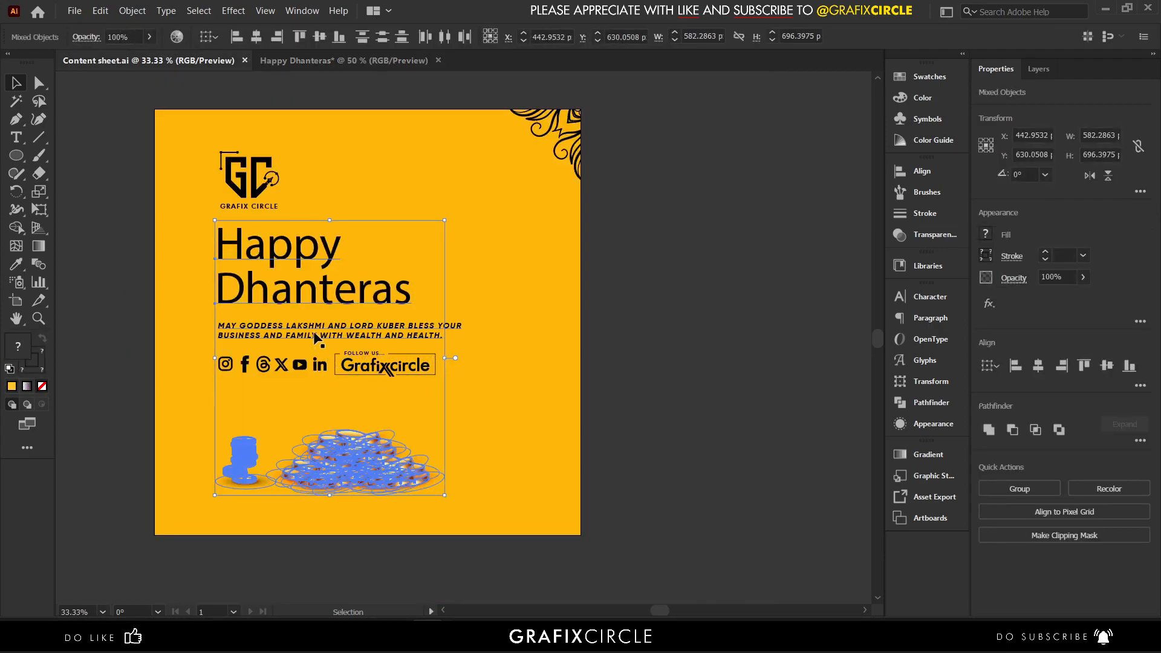
click(314, 338)
key(ctrl+c)
click(383, 63)
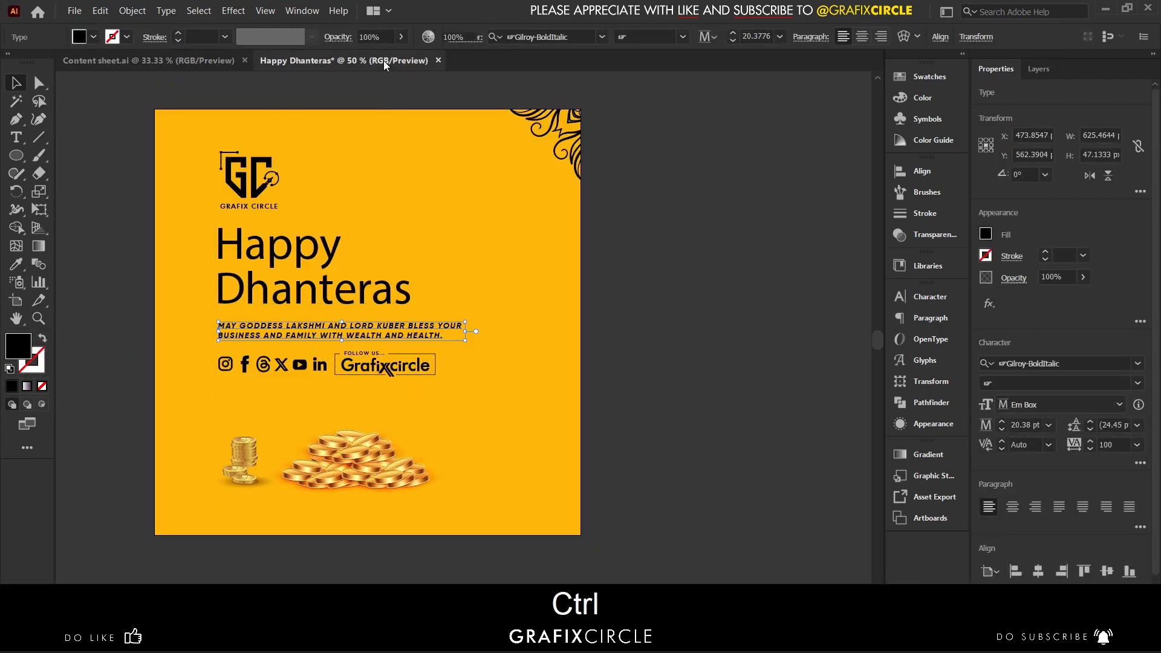
key(ctrl+v)
click(17, 266)
click(274, 187)
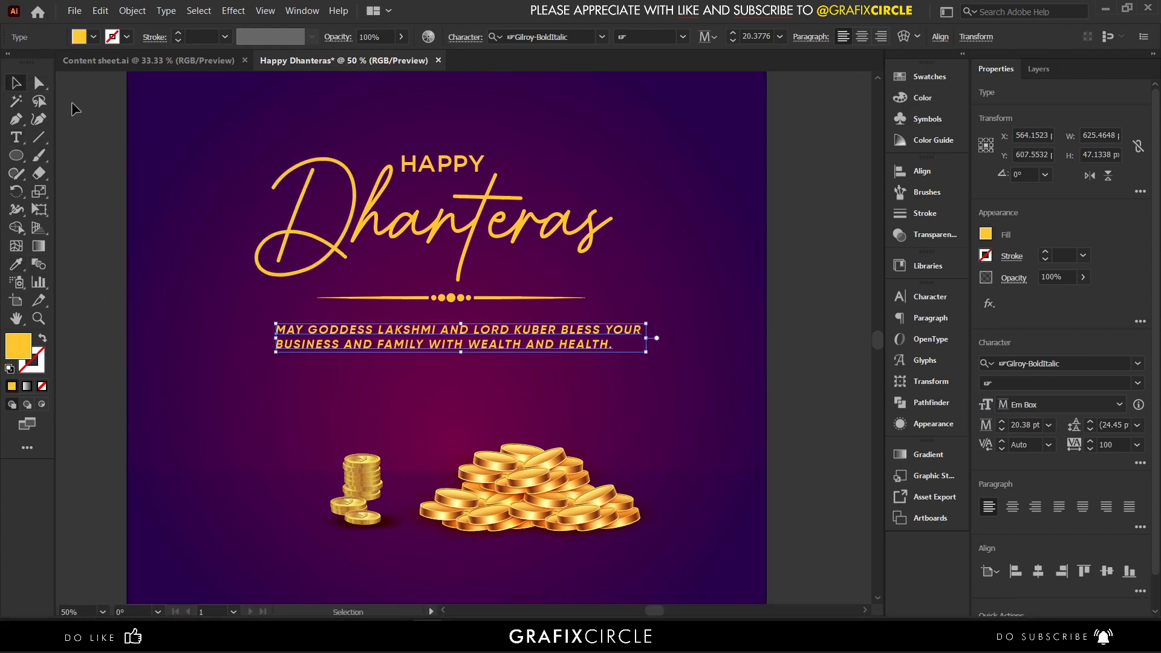
Center-align the blessing text's paragraph and center the text horizontally on the artboard.
click(1043, 573)
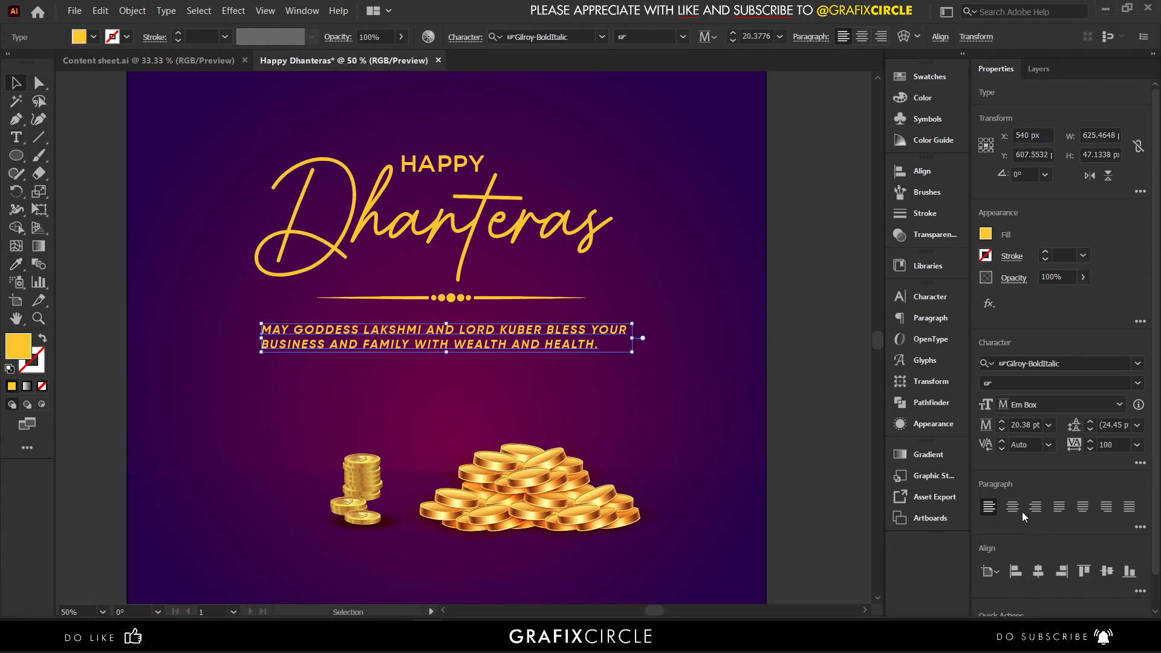
click(1014, 507)
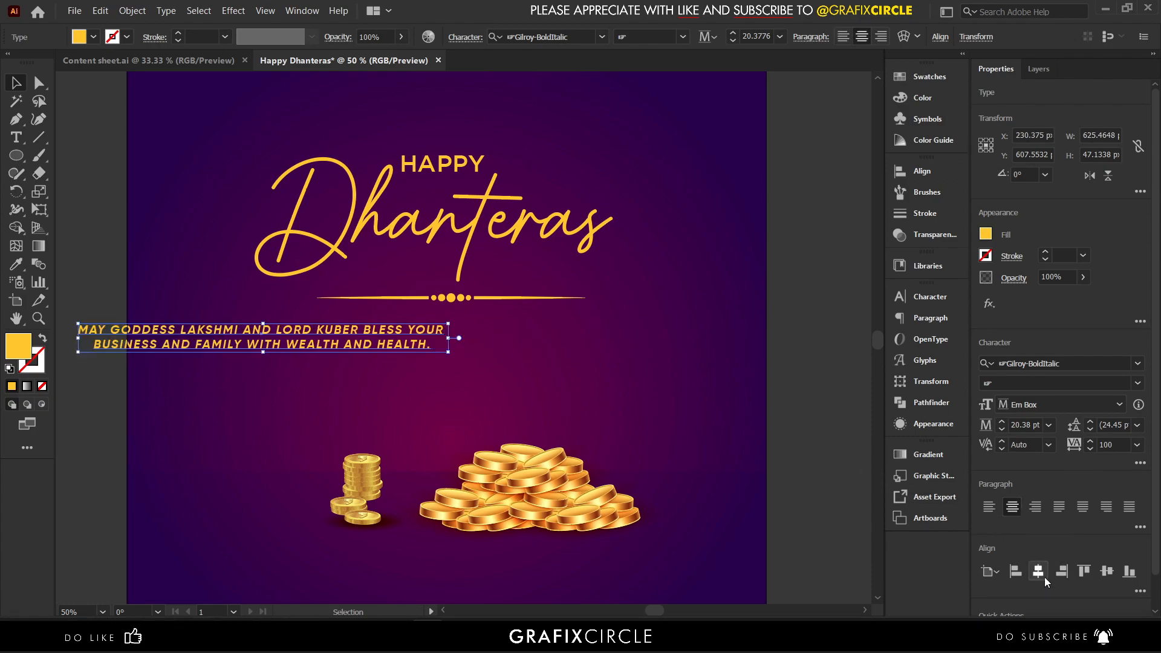
click(1046, 578)
Break the blessing text after "MAY GODDESS", then recenter it on the artboard slightly closer to the divider.
double_click(382, 340)
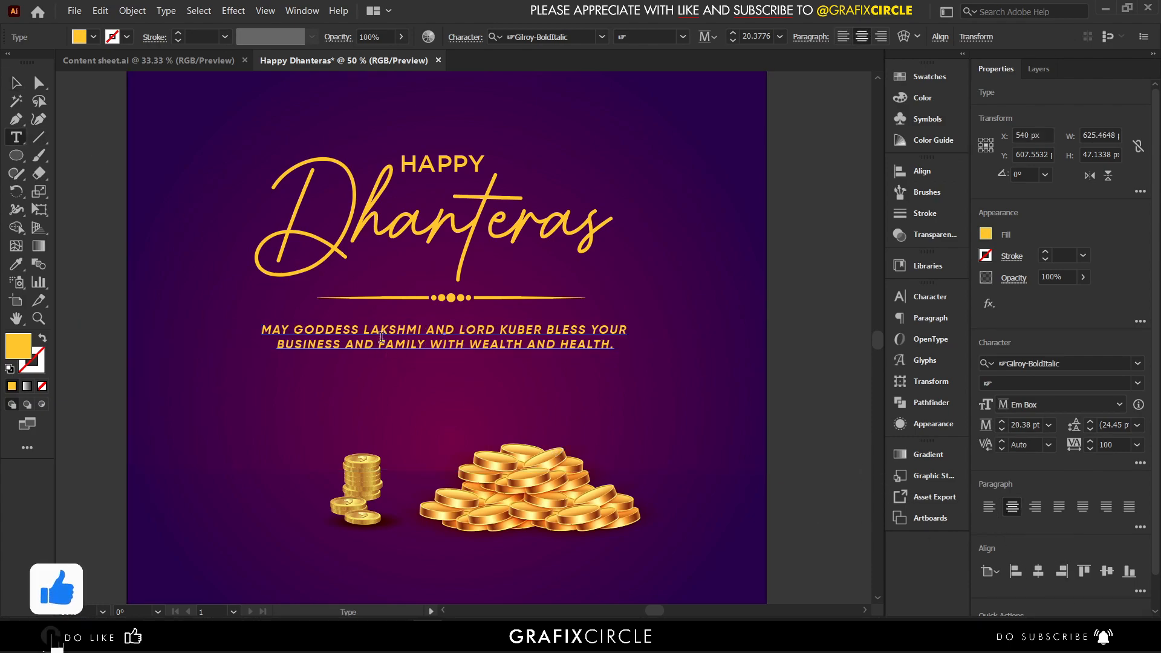
drag(365, 330, 361, 329)
key(Return)
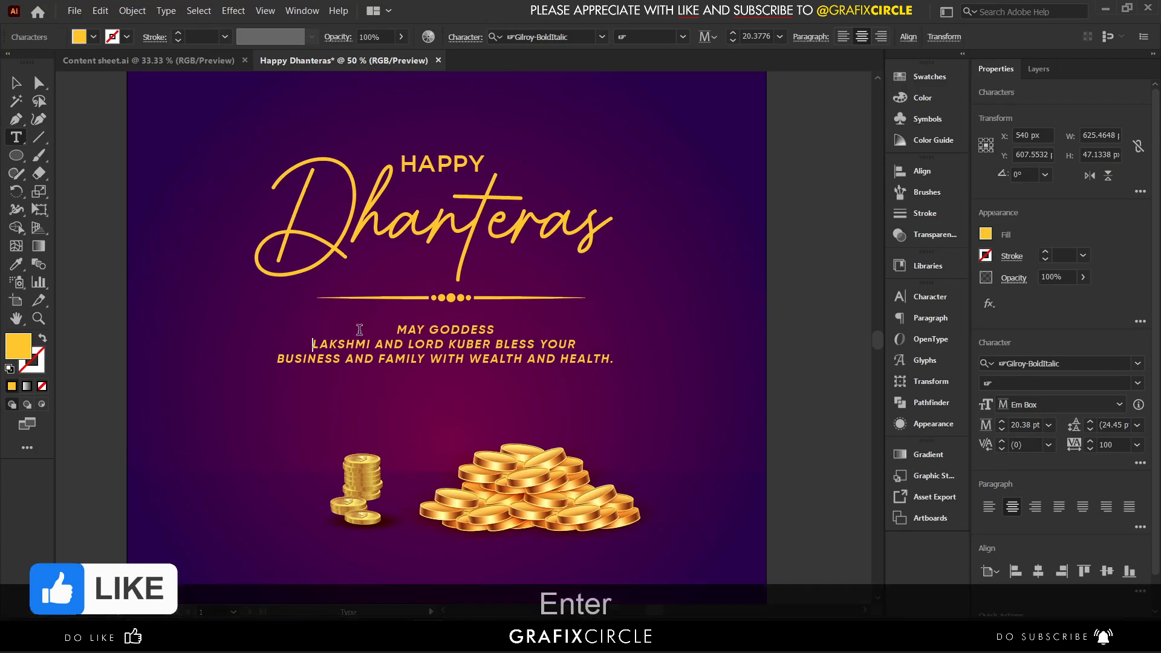
key(Escape)
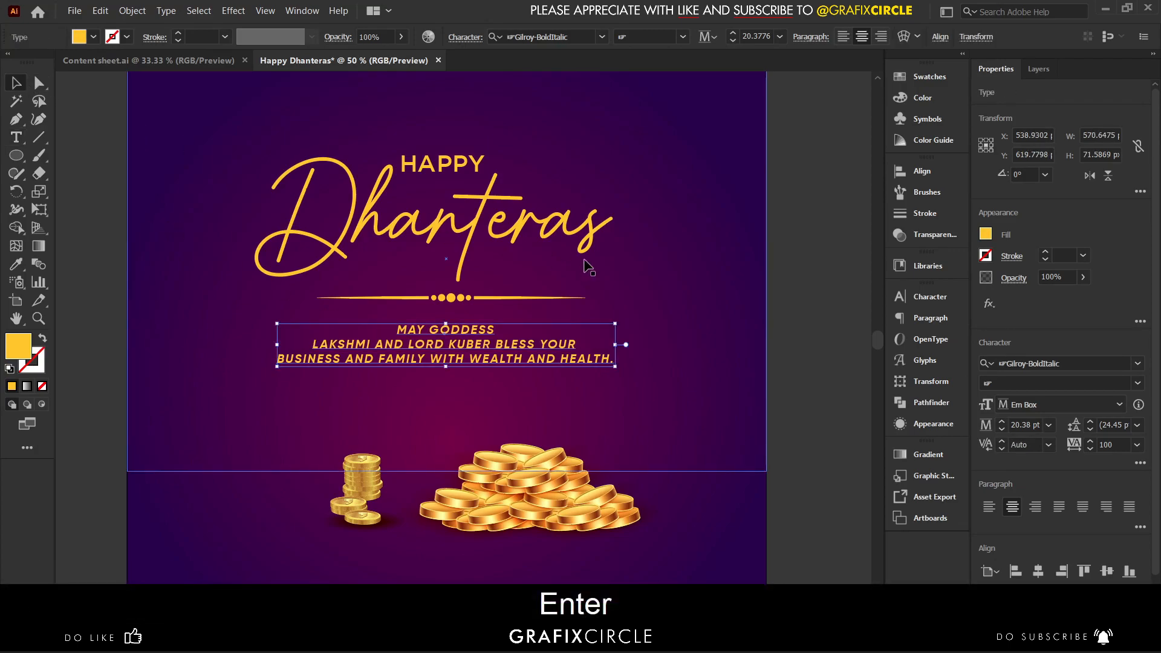
click(1047, 579)
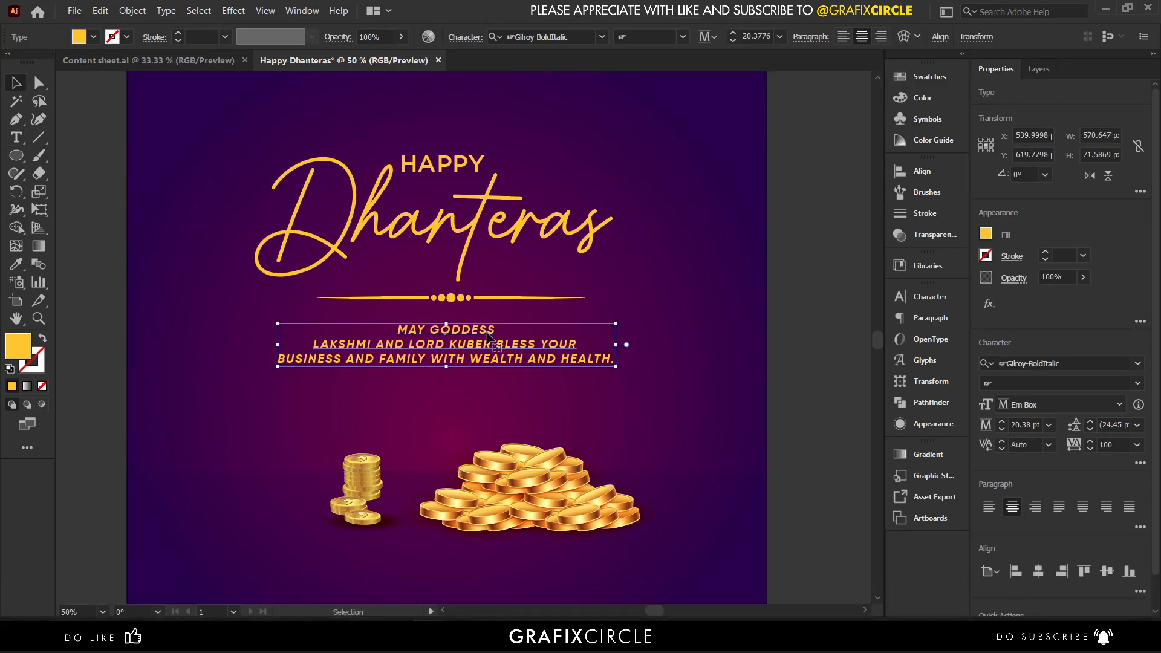
scroll(473, 327, up, 1)
drag(473, 330, 473, 327)
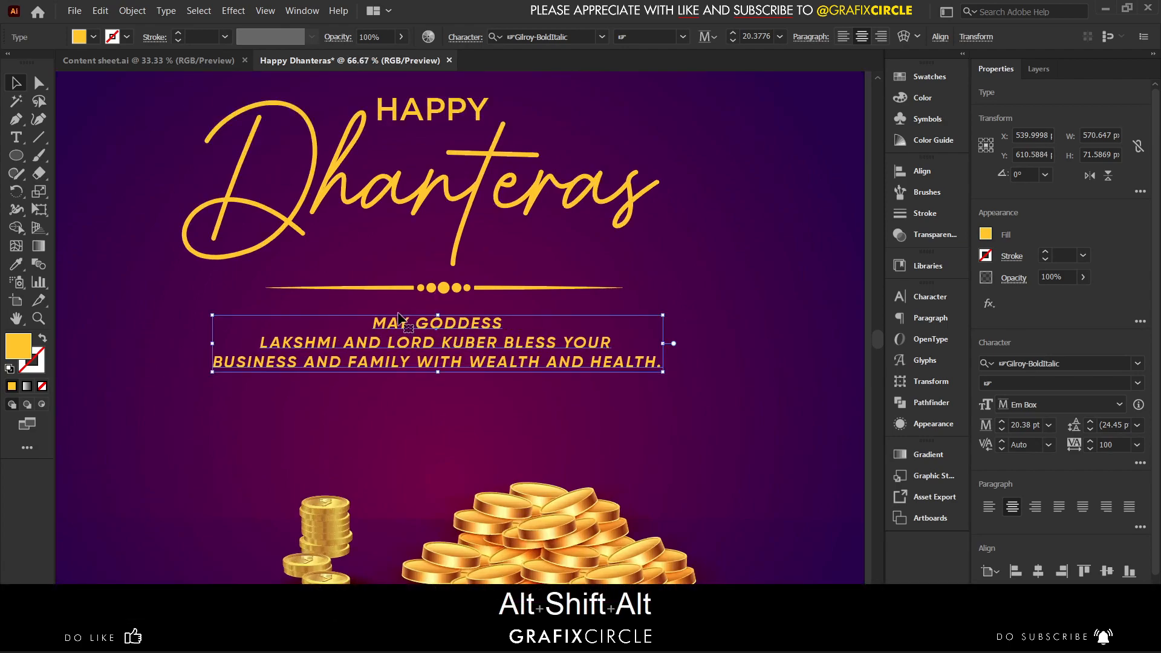
Move the coin pile up and center it horizontally on the artboard, with the coin stack farther to its left.
scroll(455, 346, down, 1)
drag(479, 484, 449, 440)
drag(330, 471, 202, 416)
drag(425, 448, 373, 448)
click(649, 37)
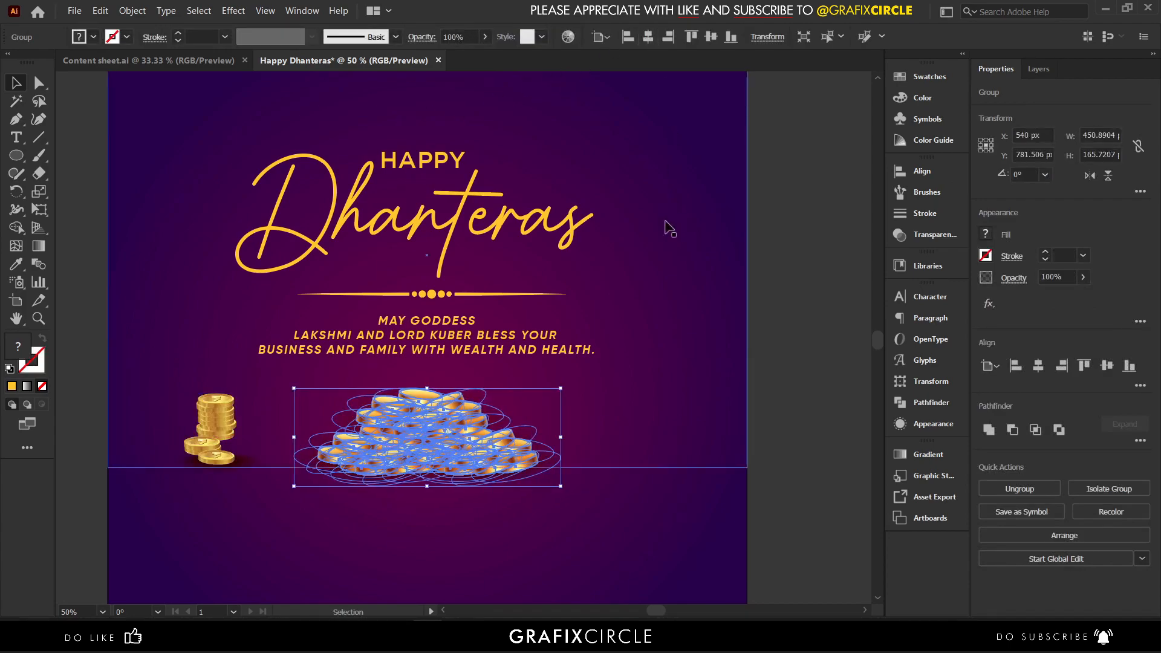
scroll(799, 310, down, 2)
click(694, 353)
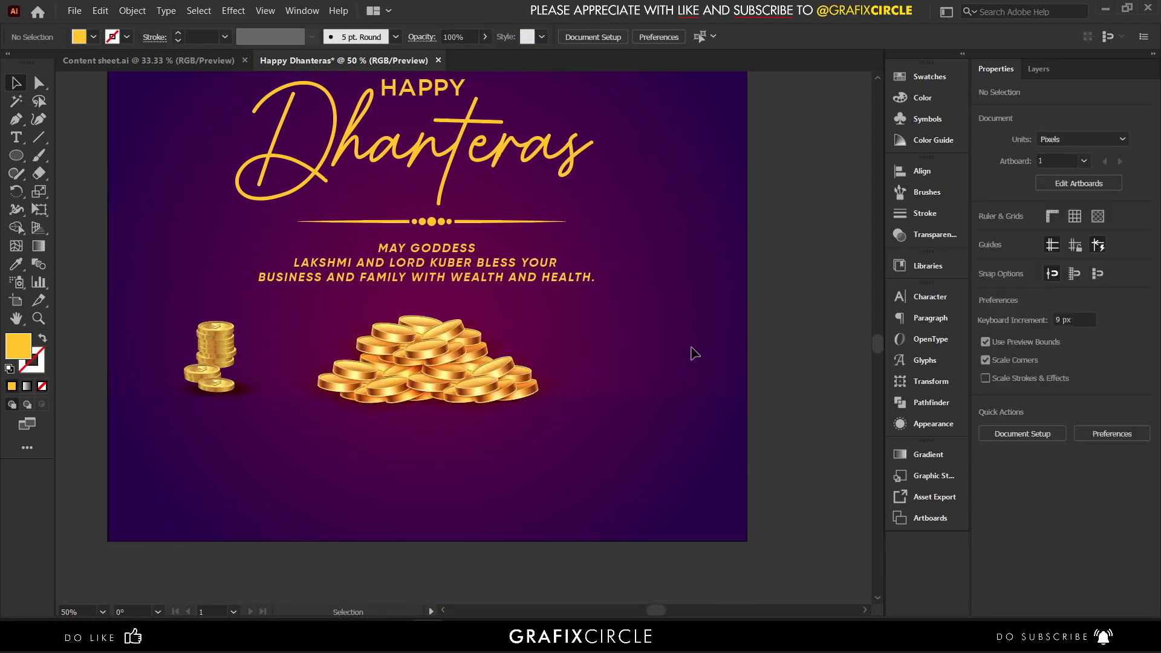
Duplicate the small coin stack to the right of the coin pile, slightly higher than the original.
shift+click(462, 358)
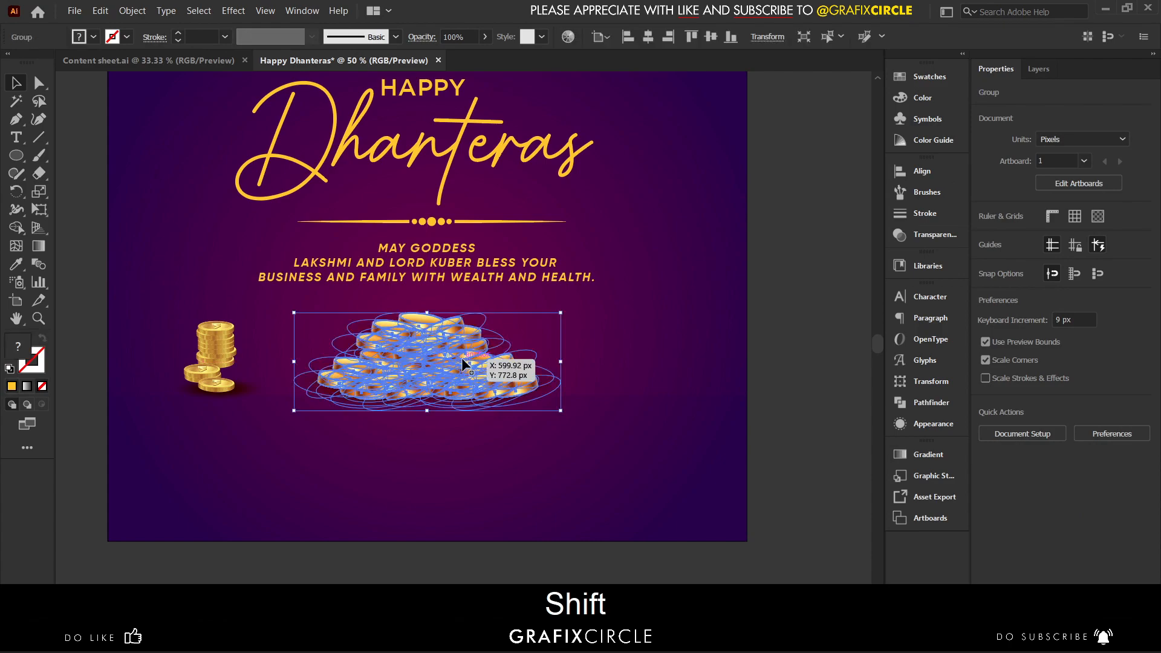
click(223, 347)
drag(237, 343, 627, 399)
key(ctrl+z)
Move the upper background rectangle down together with the coin pile and both coin stacks.
click(537, 343)
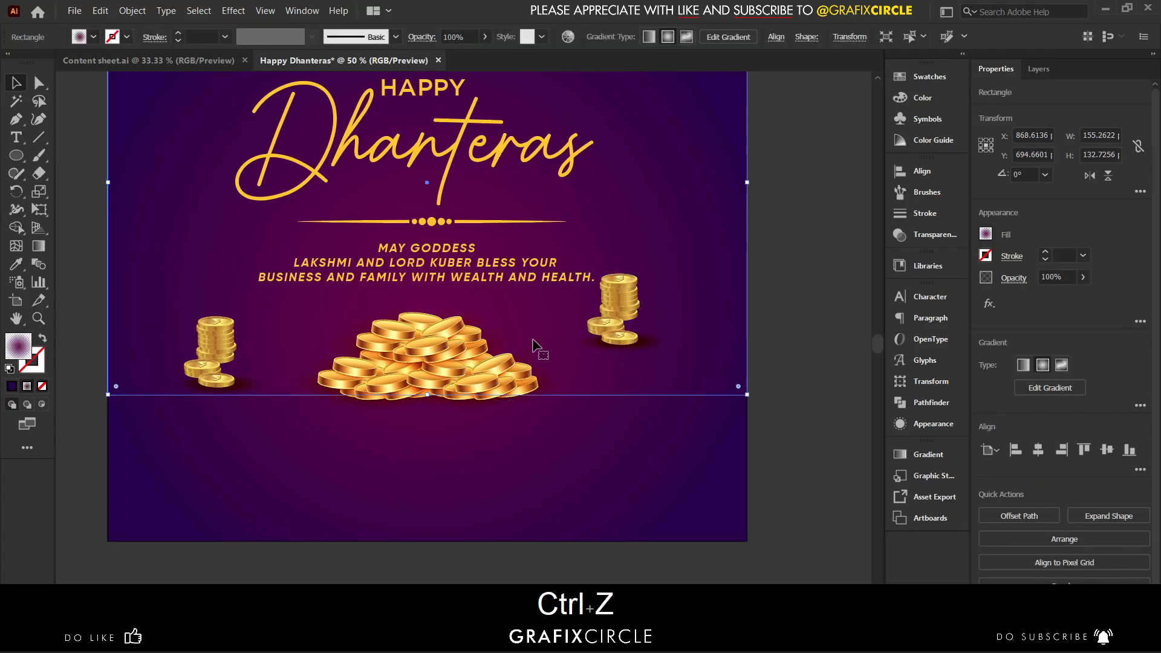
shift+click(436, 358)
shift+click(225, 344)
shift+click(642, 301)
drag(616, 295, 625, 317)
key(ctrl+z)
click(777, 336)
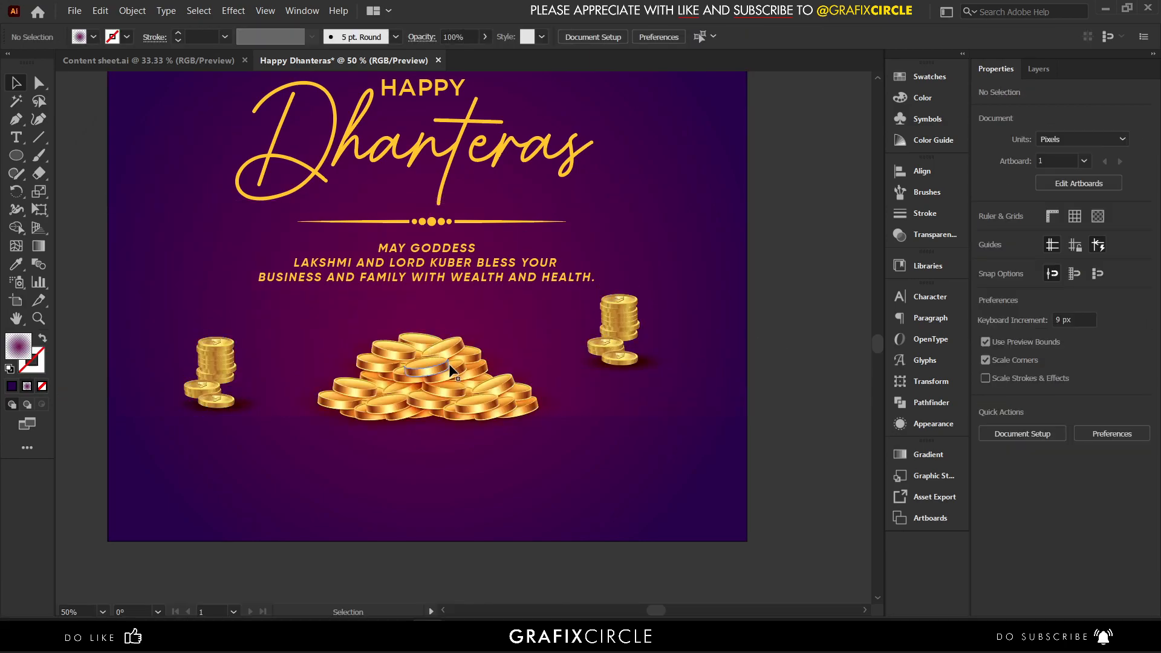
Shift the coin pile and left coin stack slightly up, and raise the right coin stack farther.
shift+click(449, 364)
drag(219, 357, 219, 349)
drag(614, 311, 580, 305)
Scale the blessing text down proportionally about its center to about 516 px wide.
scroll(614, 278, up, 1)
click(475, 323)
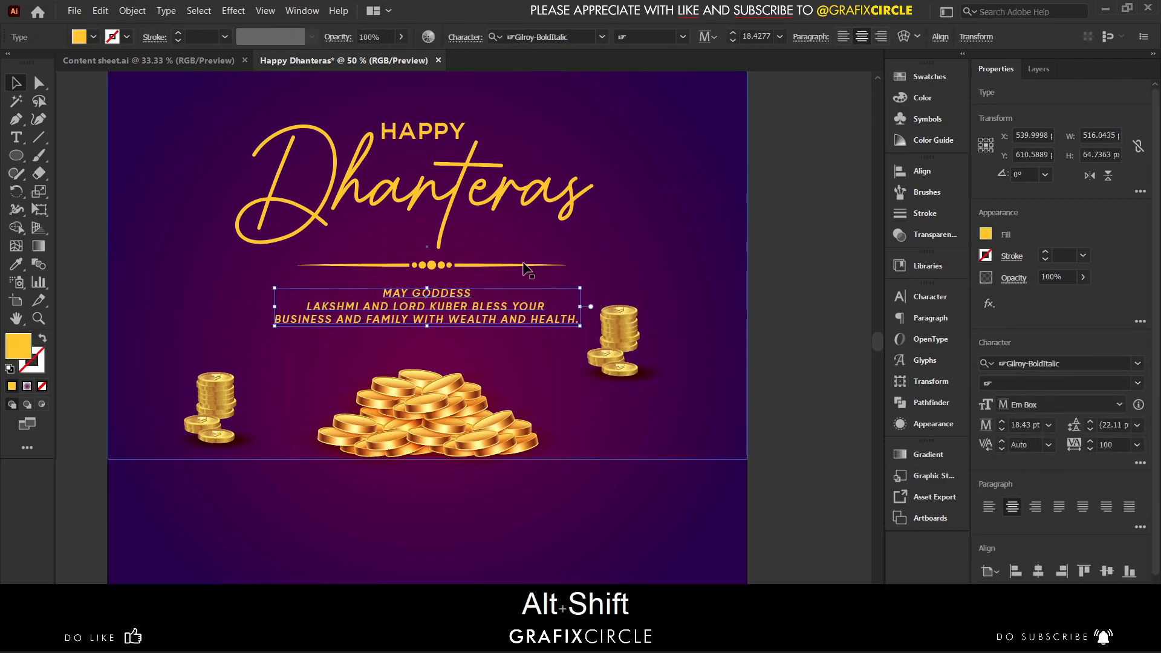
Scale the divider down about its center and move the blessing text slightly up toward it.
click(556, 266)
drag(566, 260, 538, 262)
drag(446, 300, 460, 307)
key(ctrl+z)
scroll(431, 270, down, 1)
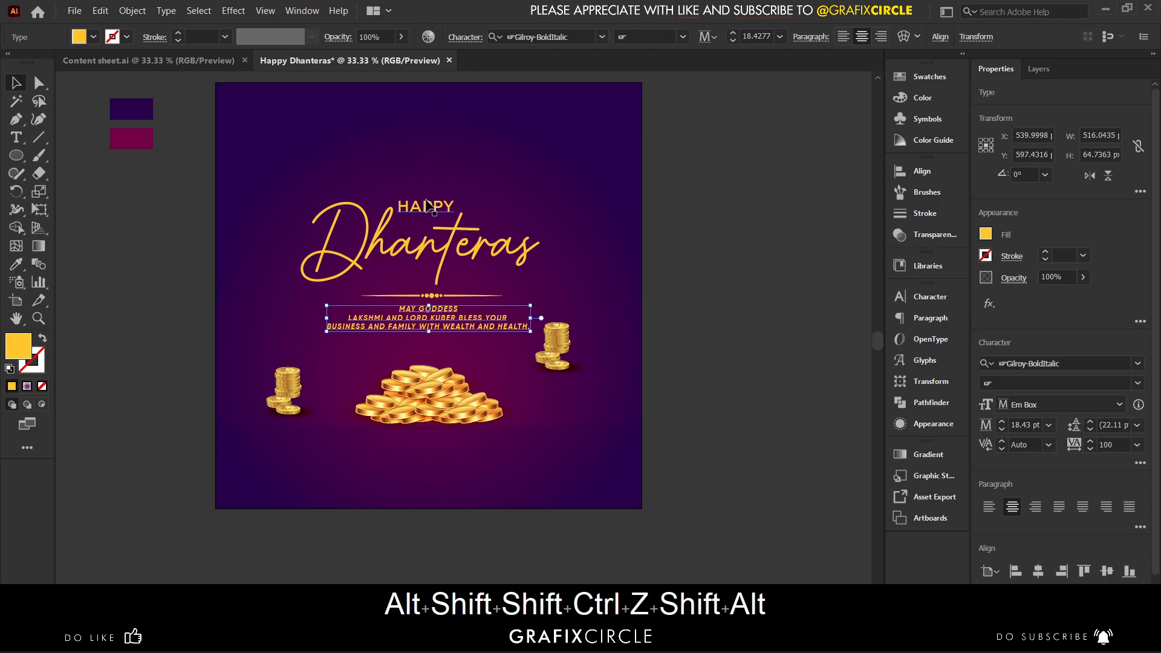
Group the Happy Dhanteras lettering, divider and blessing text, move them up together, and enlarge the coin pile.
shift+click(444, 274)
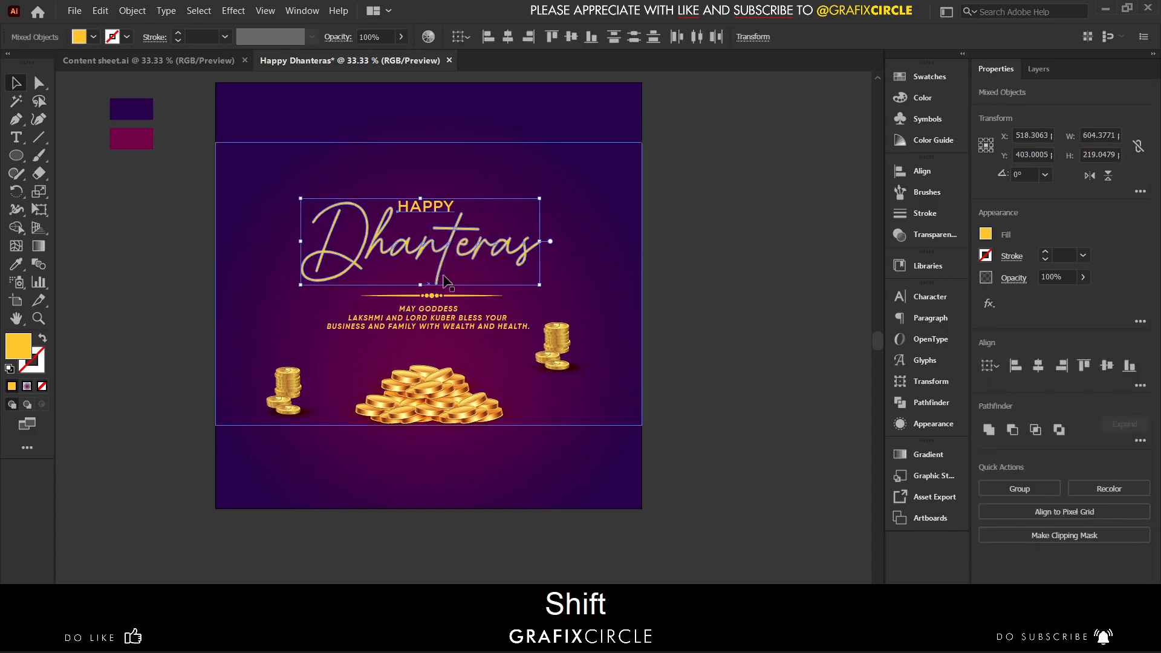
key(ctrl+g)
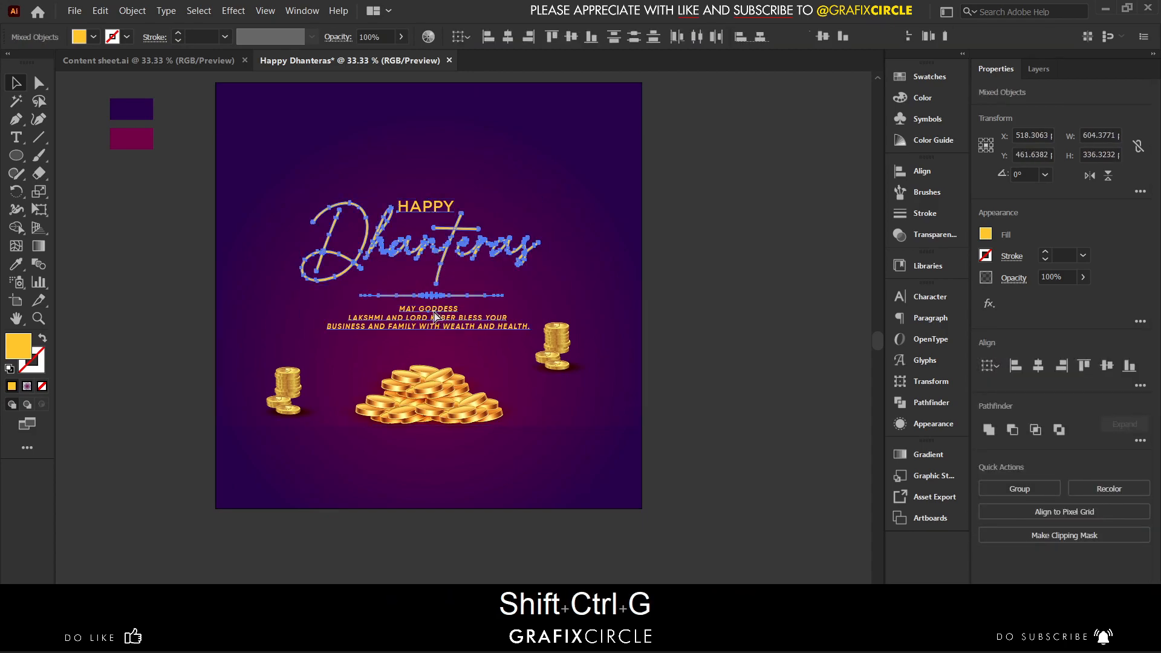
drag(446, 254, 462, 217)
drag(437, 398, 429, 428)
Duplicate the right coin stack lower down and delete the loose front coins from the copy.
drag(559, 339, 566, 399)
scroll(565, 399, up, 5)
double_click(530, 425)
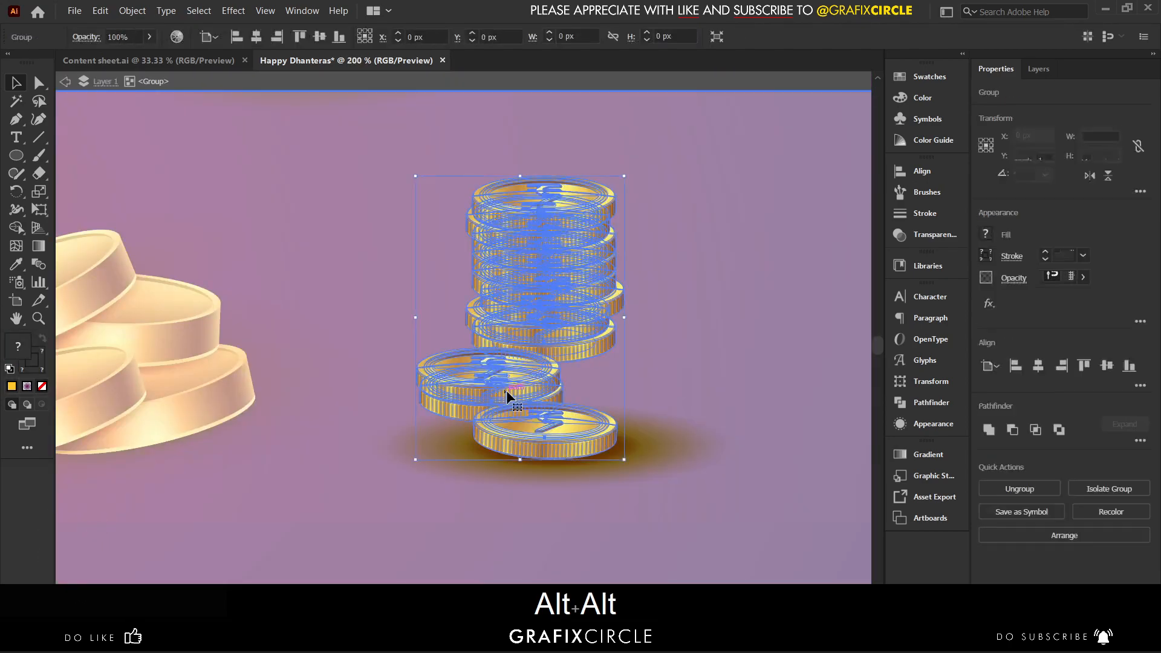
click(507, 376)
key(Delete)
Delete the two uppermost coins from the copied stack, working inside its nested groups.
double_click(548, 341)
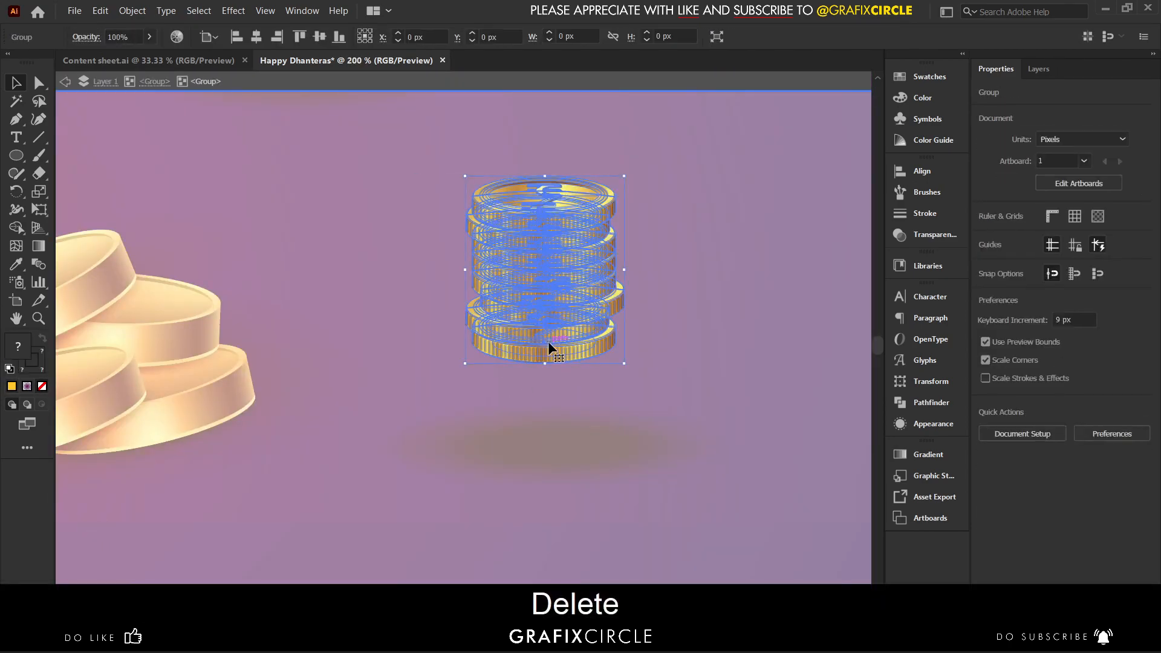
double_click(542, 216)
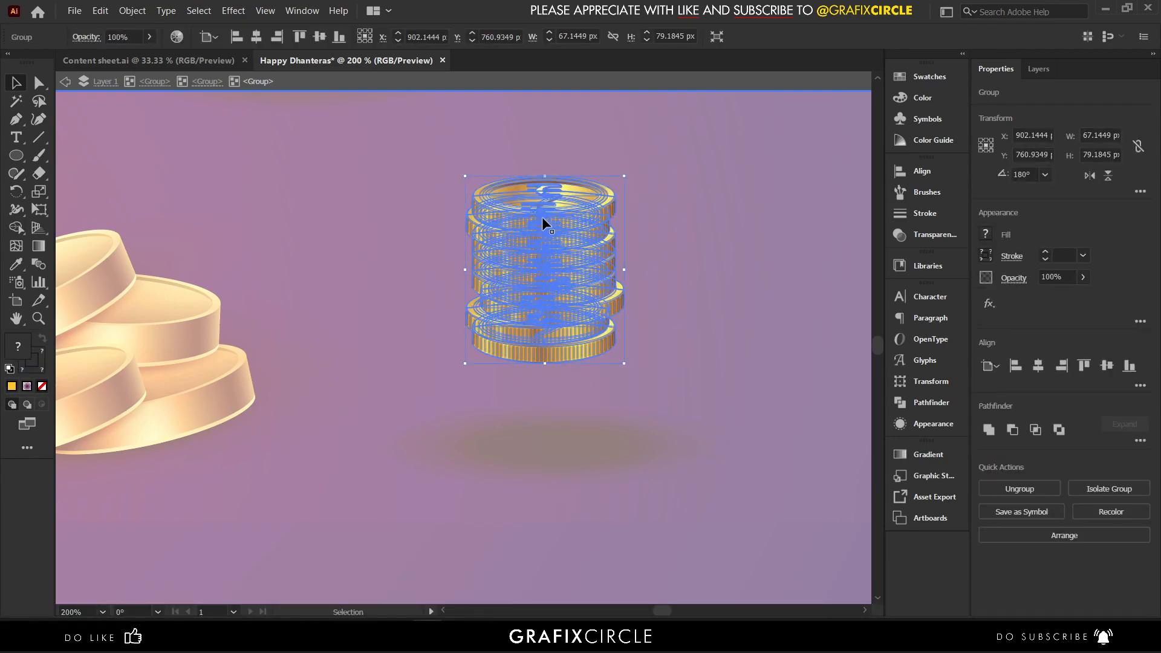
click(542, 215)
key(Delete)
click(545, 236)
key(Delete)
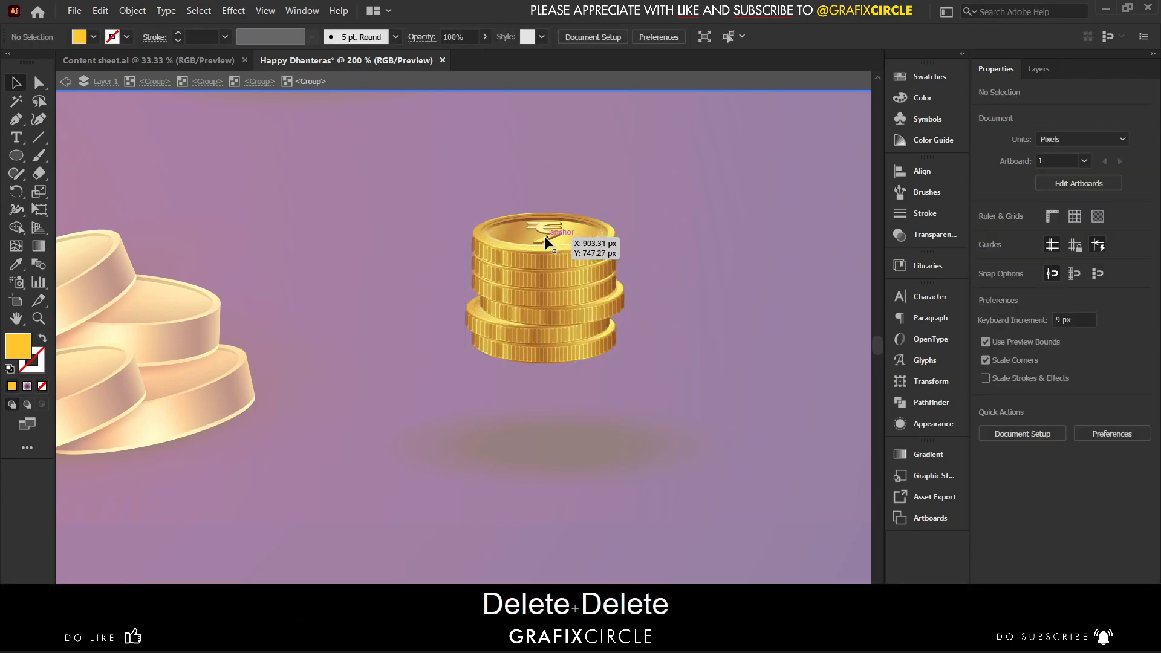
Move the shortened coin stack down onto its shadow, and shift the upper right coin stack slightly lower.
double_click(428, 194)
double_click(545, 251)
drag(560, 252, 573, 347)
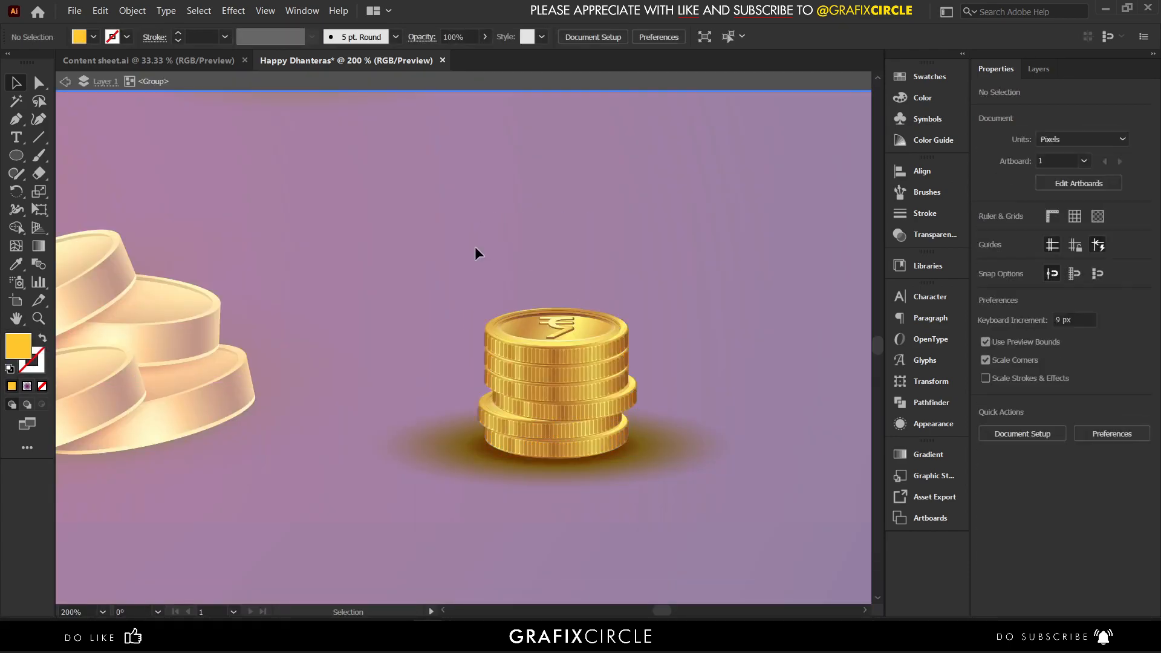
alt+scroll(508, 293, down, 3)
alt+scroll(669, 340, down, 2)
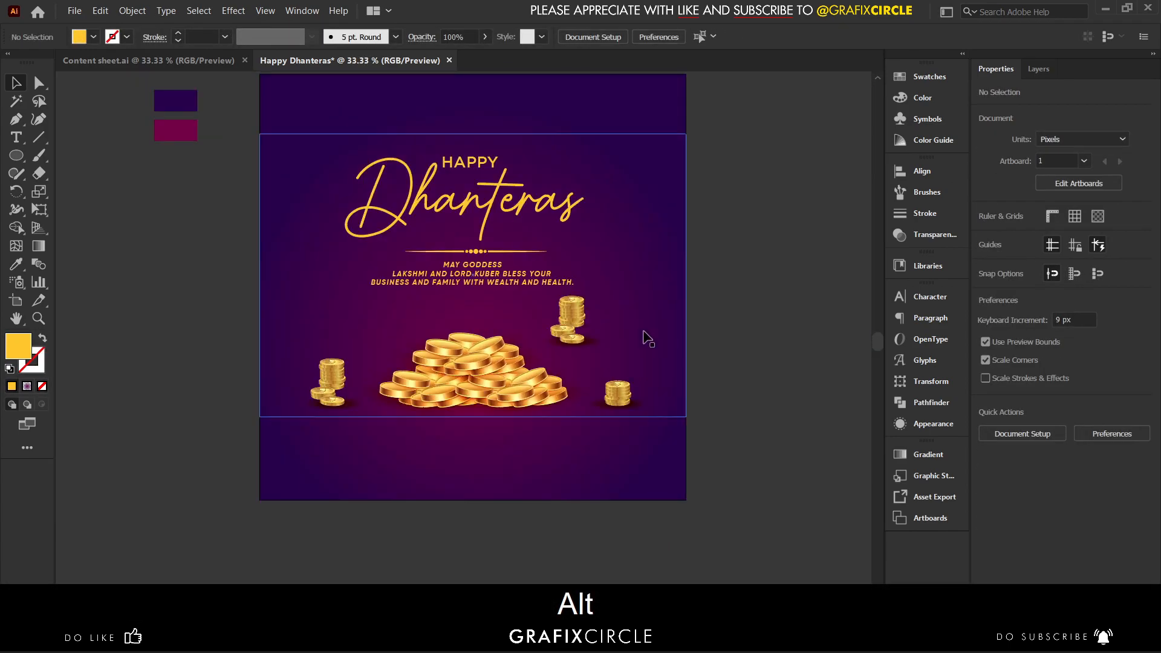
drag(576, 315, 578, 321)
click(615, 363)
Draw a circle about 534 px in diameter over the coin pile and fill it with a radial gradient.
drag(16, 156, 82, 193)
key(ctrl+z)
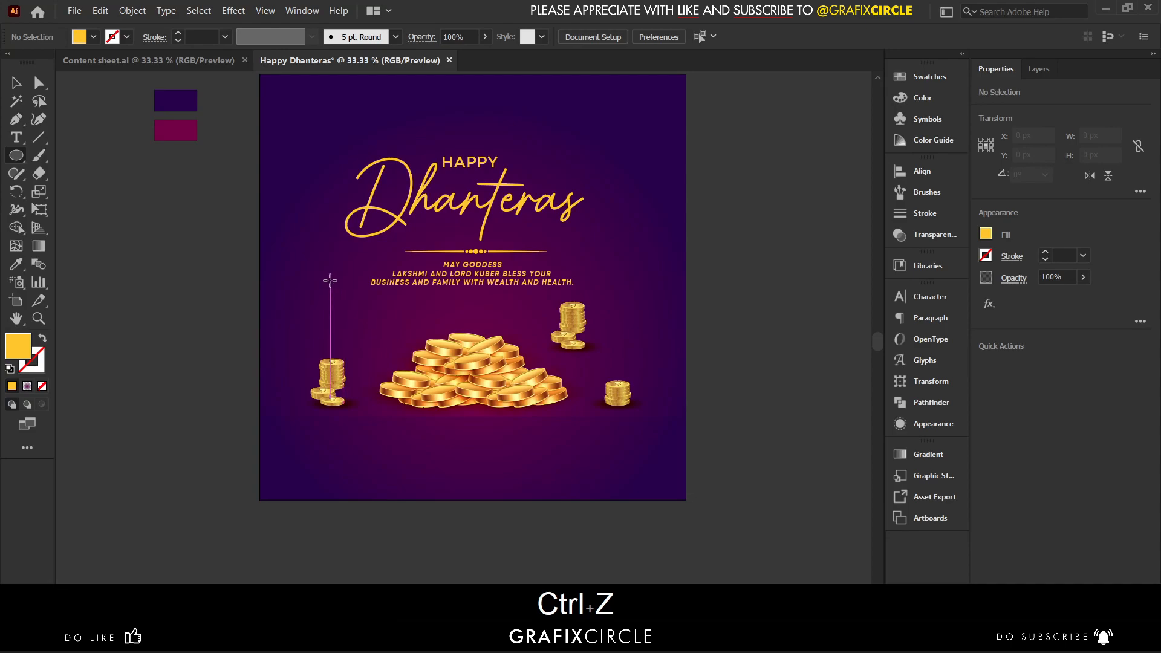
drag(334, 274, 548, 385)
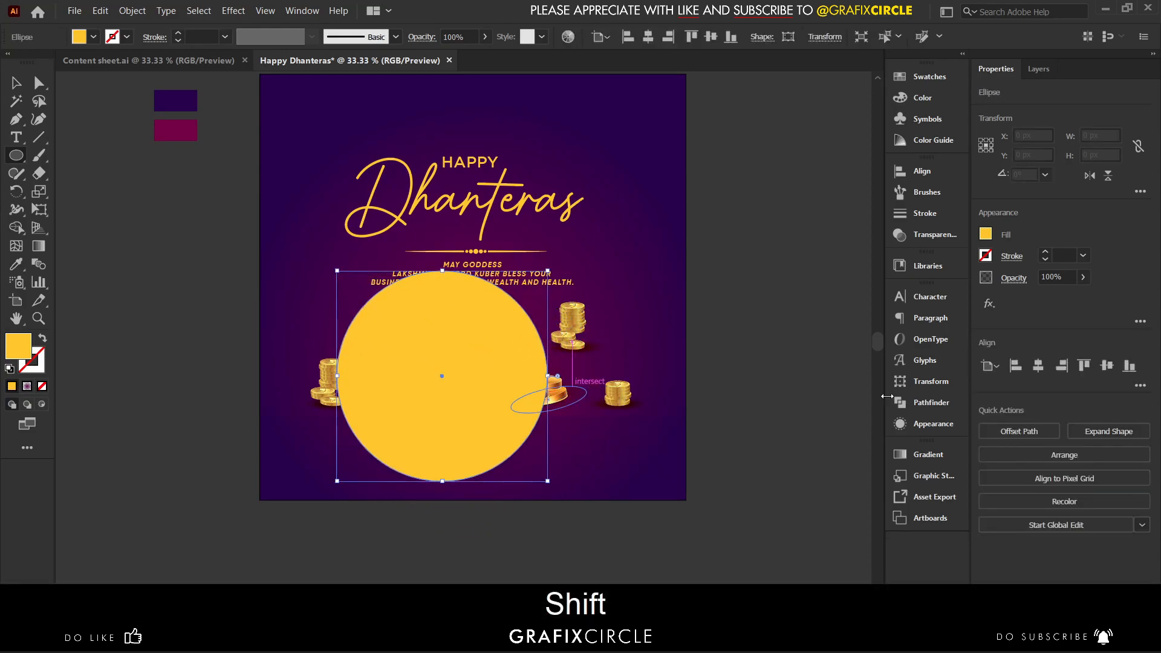
click(936, 455)
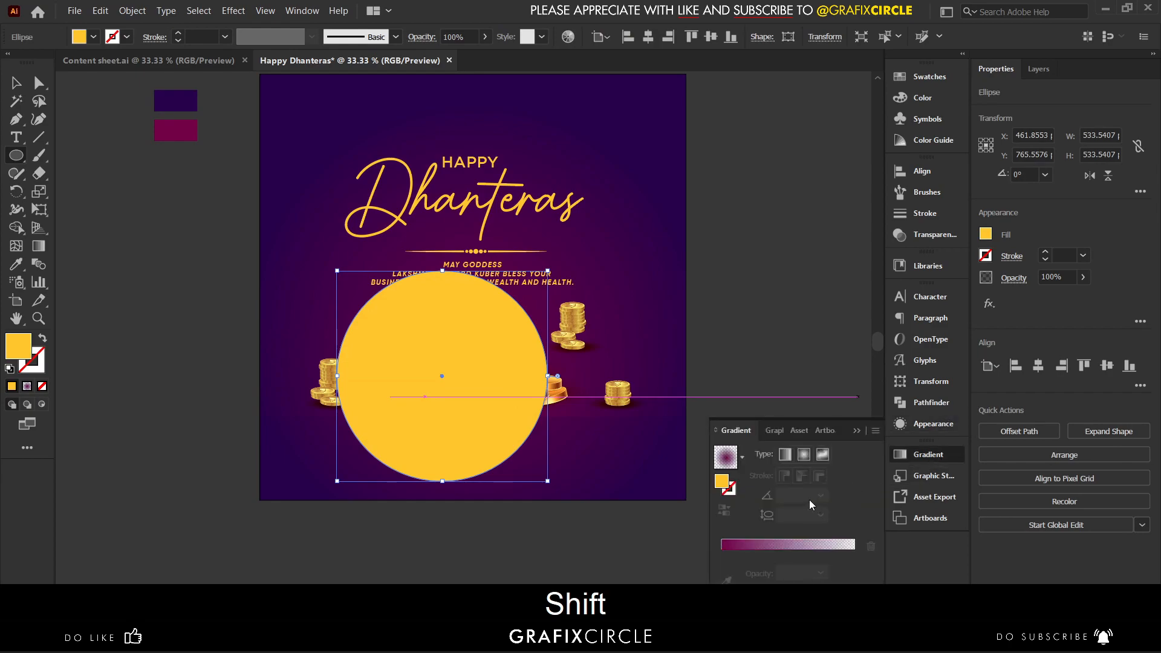
click(755, 541)
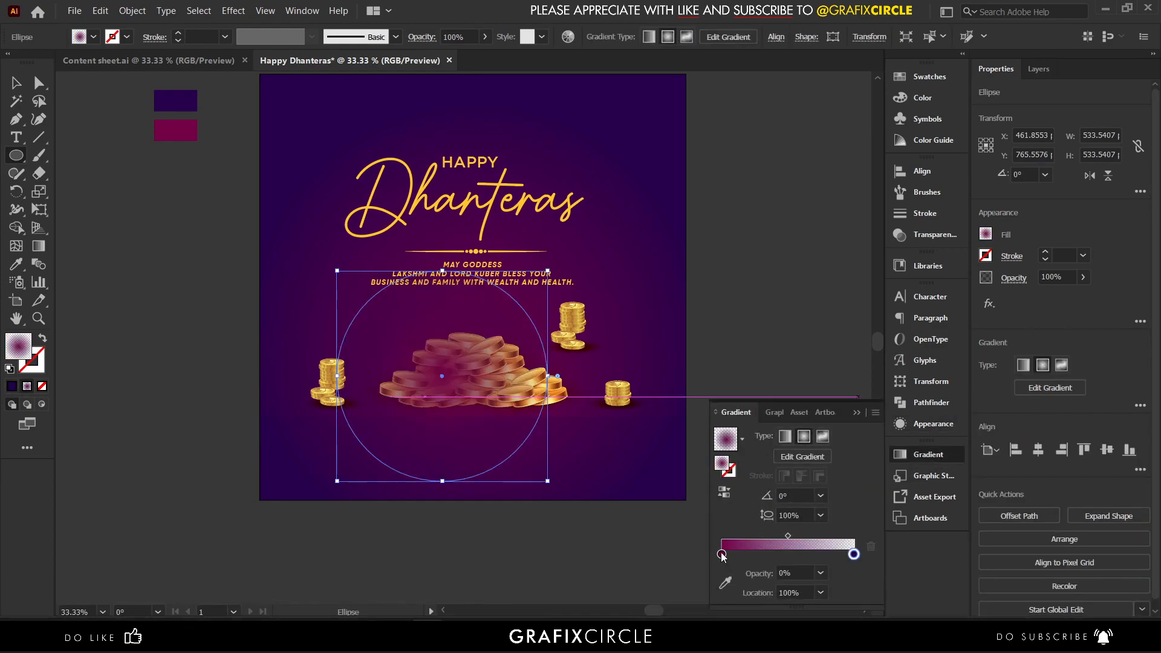
Color both gradient stops with the gold sampled from the Dhanteras lettering and set the outer stop's opacity to 0%.
click(726, 583)
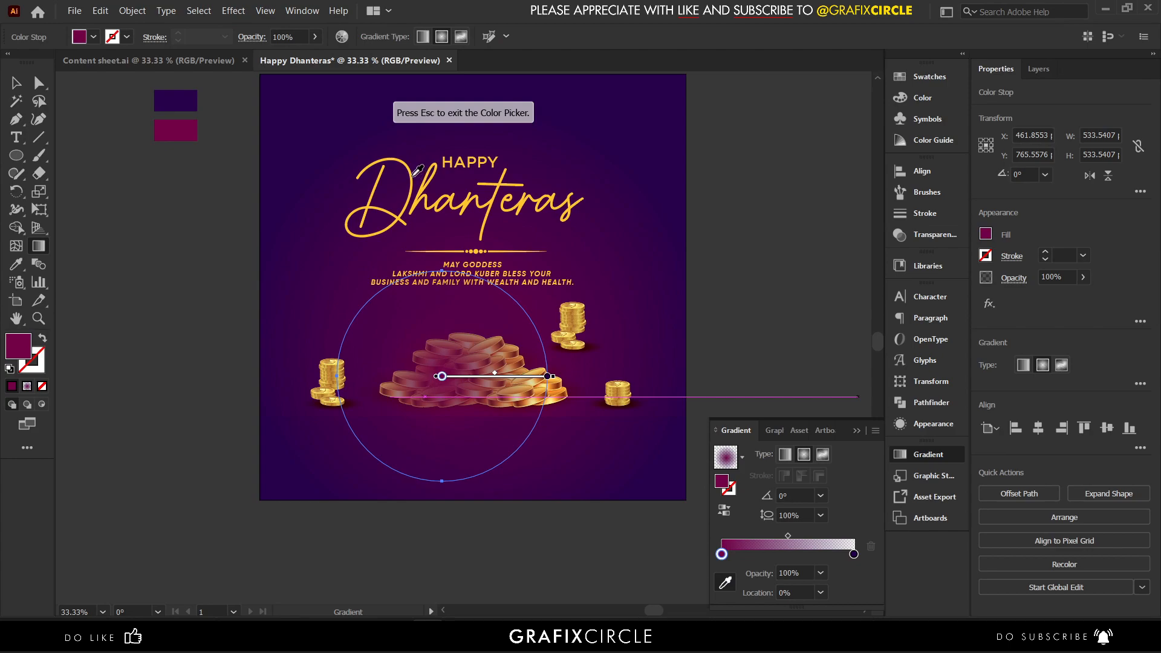
click(415, 173)
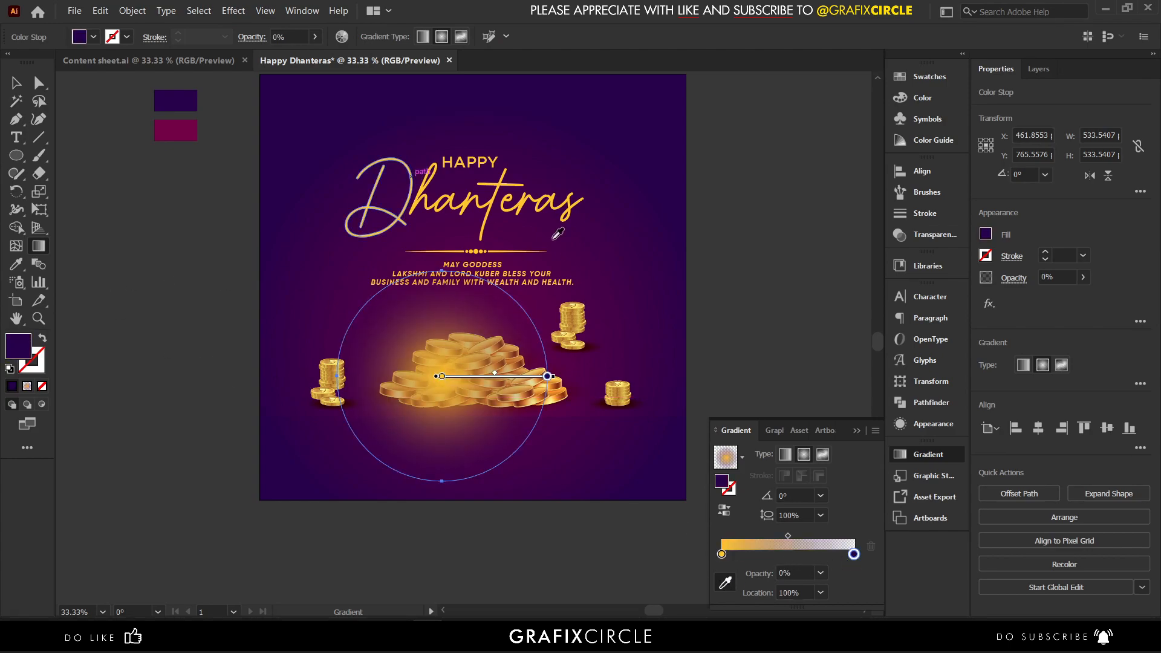
click(473, 196)
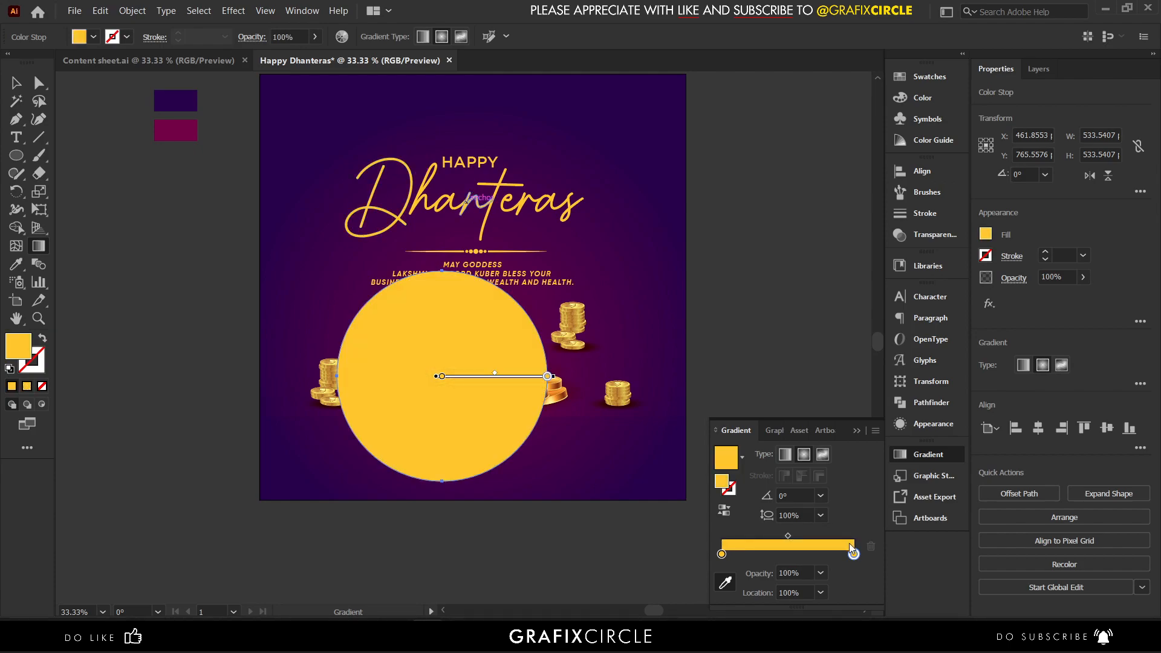
click(822, 574)
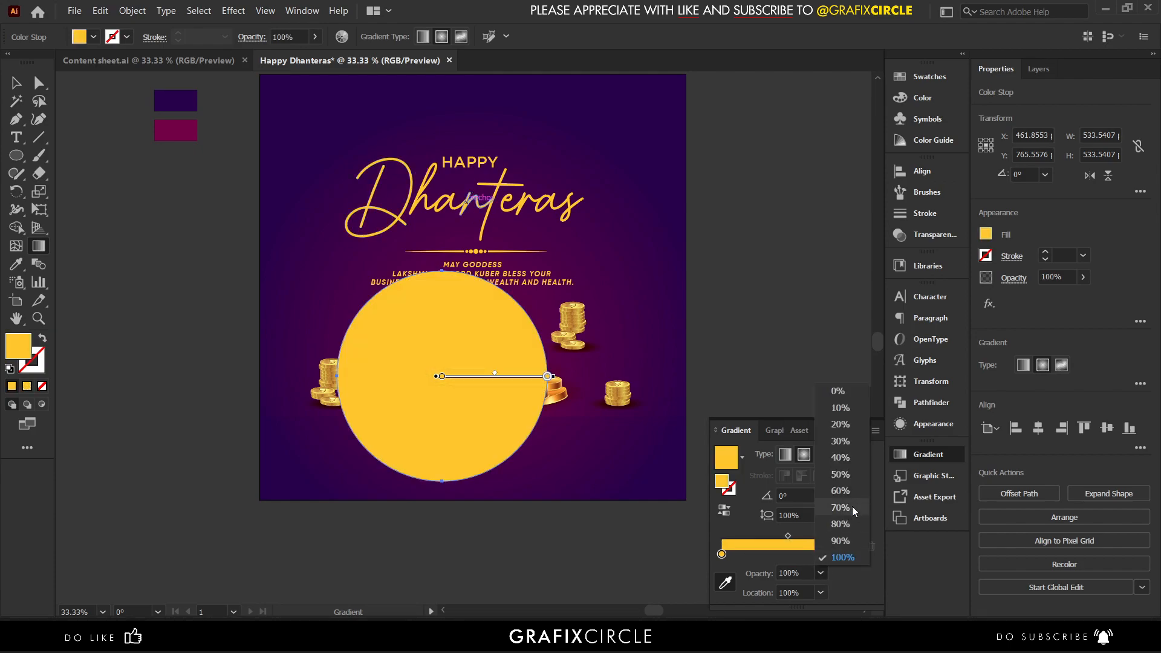
click(841, 476)
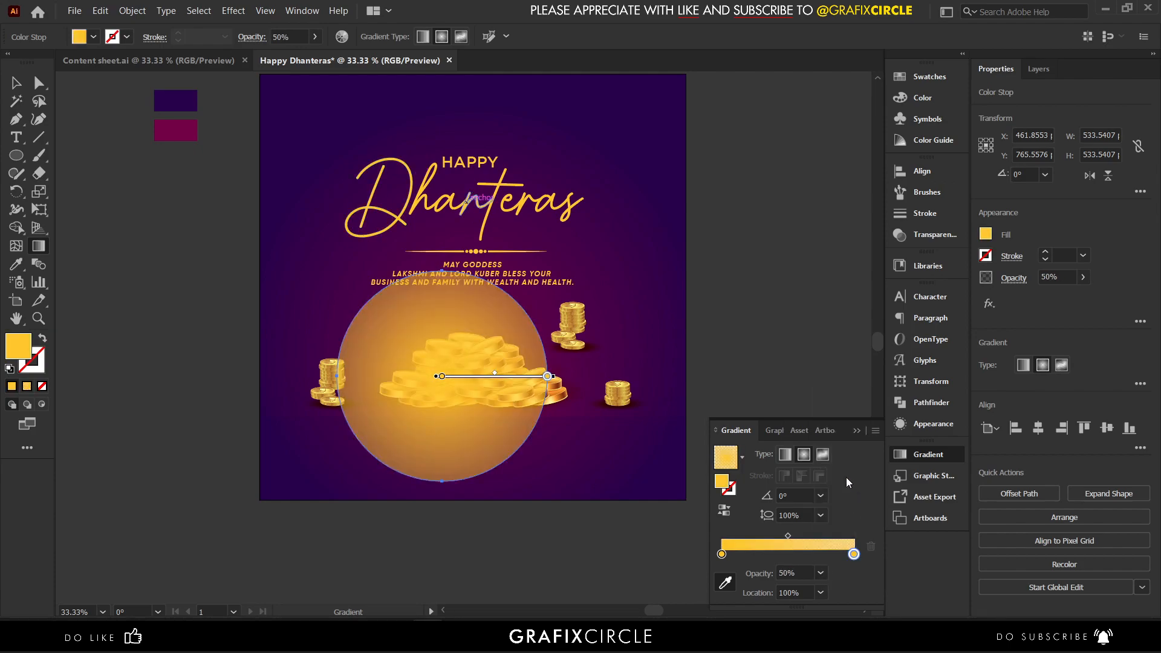
click(822, 574)
click(839, 392)
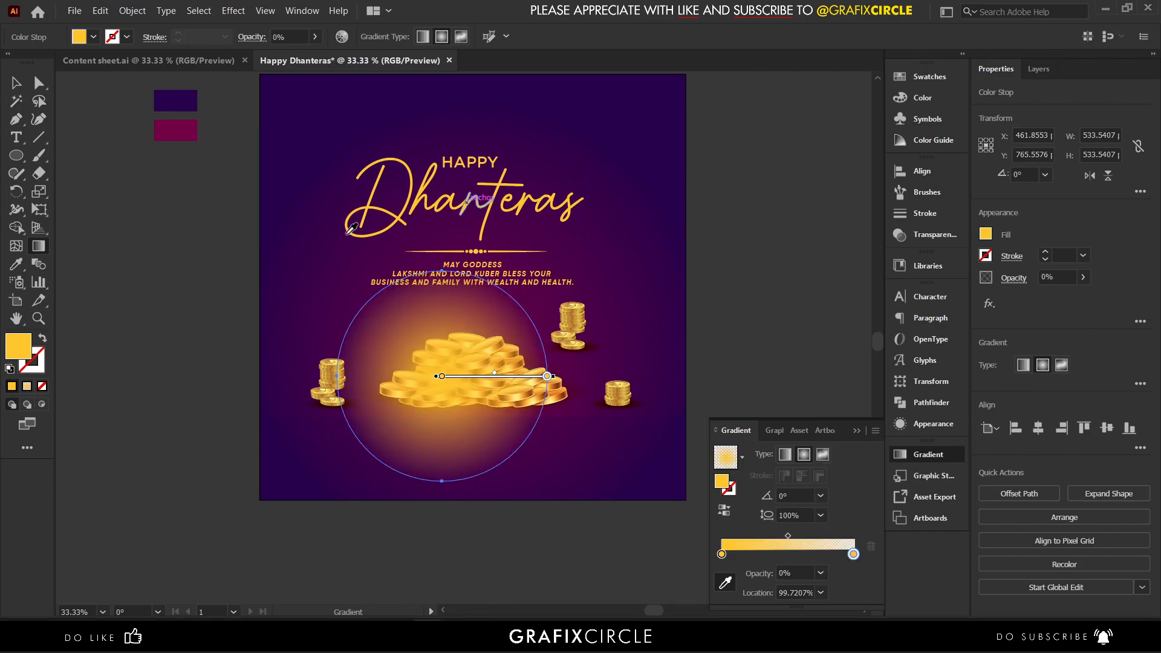
Reshape the gradient circle into a flat ellipse about 941 by 118 px and place it under the coin pile.
click(16, 83)
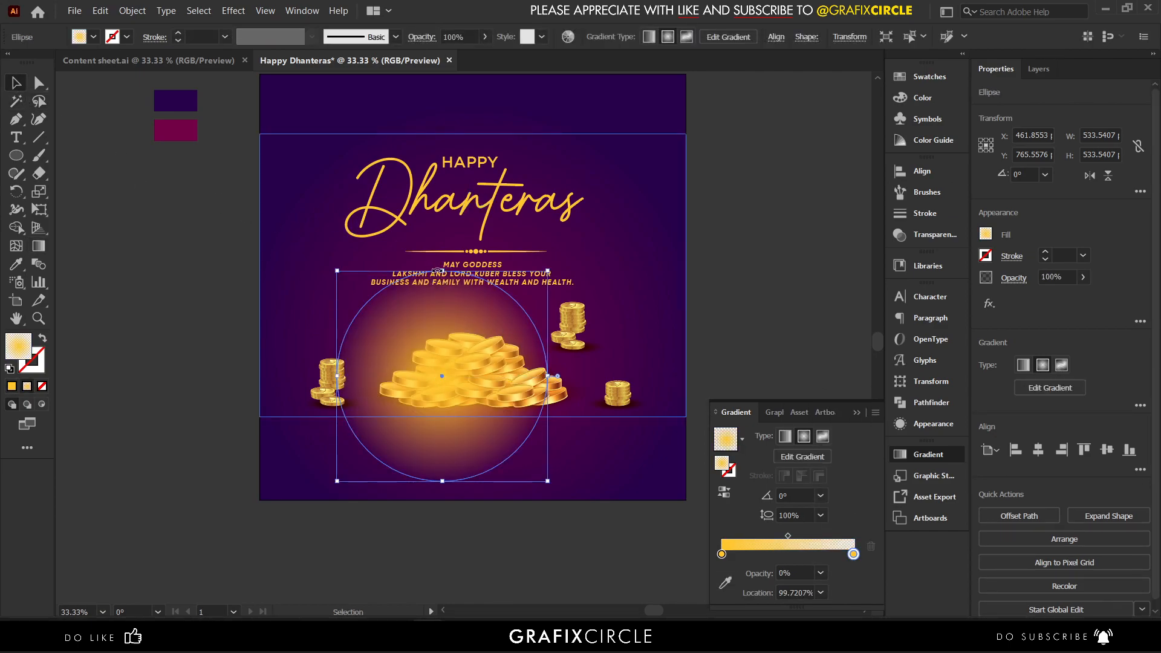
key(alt)
drag(444, 270, 448, 365)
drag(551, 376, 712, 384)
drag(611, 364, 487, 436)
Flatten the glow ellipse to about 65 px high and center it horizontally on the artboard.
scroll(460, 438, up, 3)
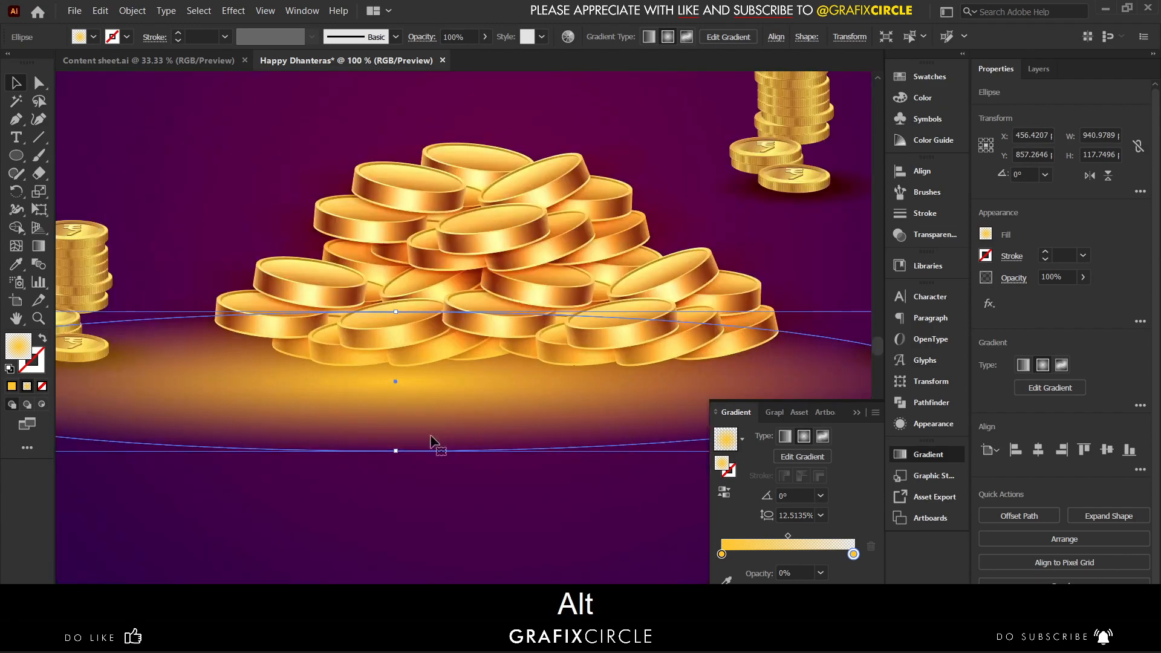
drag(397, 451, 446, 399)
scroll(445, 399, down, 3)
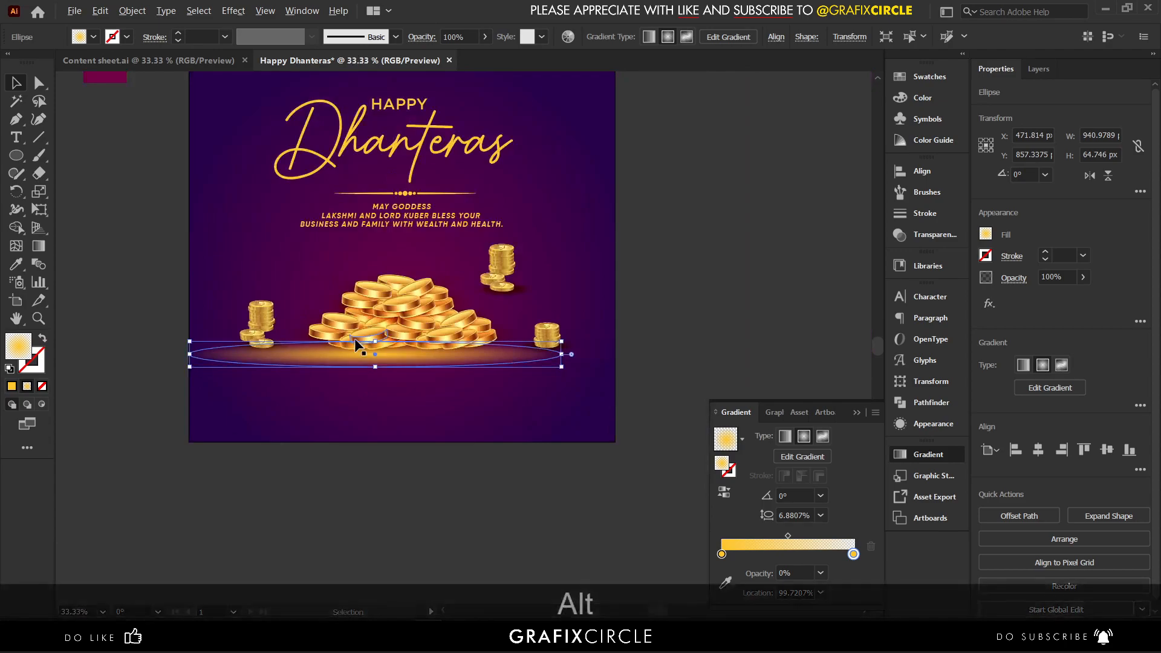
click(1038, 449)
click(695, 337)
Bring the coin pile, left coin stack and small right coin stack in front of the glow ellipse.
click(477, 335)
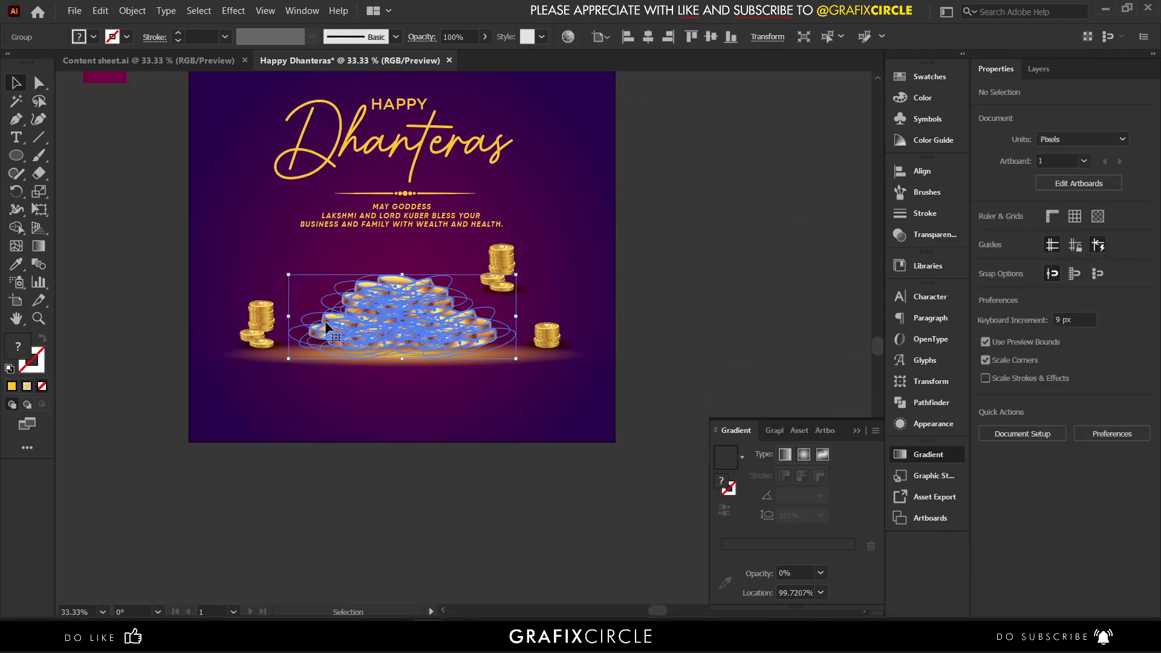
shift+click(266, 325)
key(ctrl+shift+bracketright)
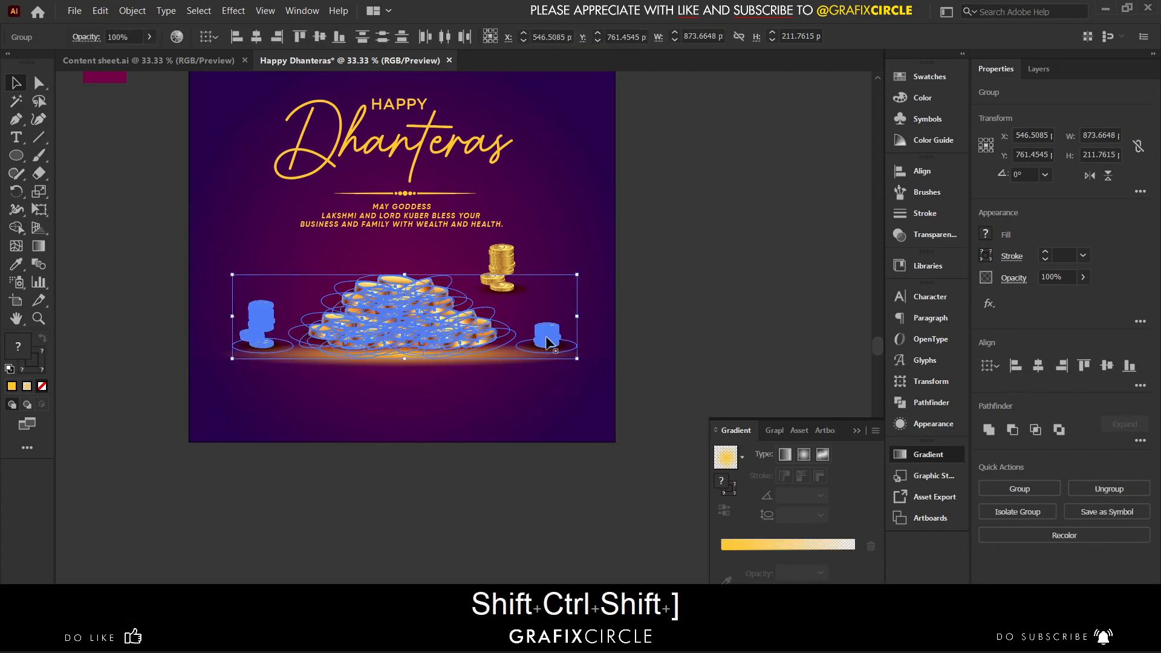
click(739, 326)
Reduce the glow ellipse's height to about 47 px by raising its lower edge.
scroll(486, 374, up, 2)
click(477, 367)
drag(319, 361, 320, 349)
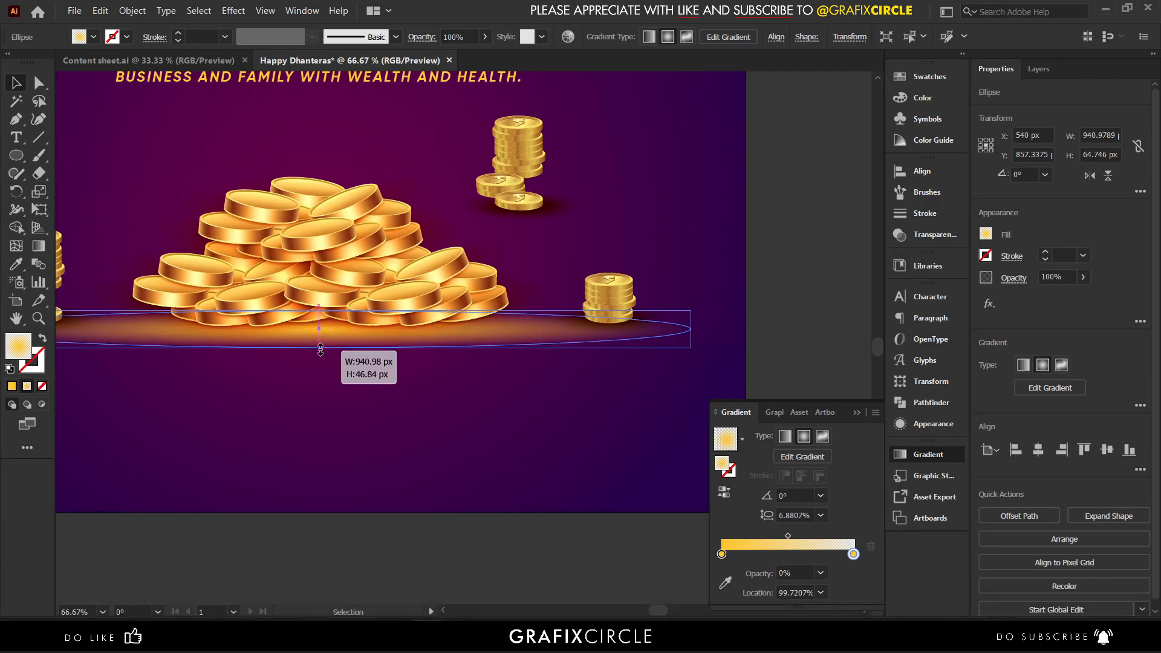
click(737, 293)
scroll(704, 334, down, 1)
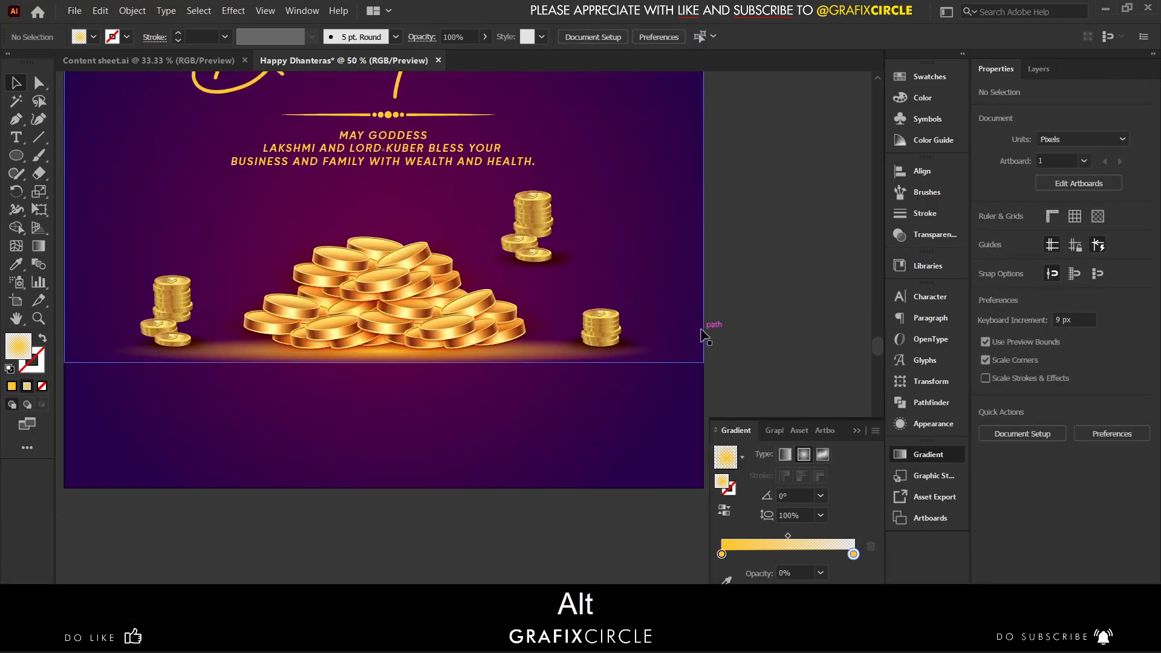
Nudge the small right coin stack and the left coin stack each slightly down and to the left.
click(855, 431)
scroll(599, 323, up, 3)
drag(609, 324, 601, 333)
scroll(602, 333, down, 3)
click(778, 365)
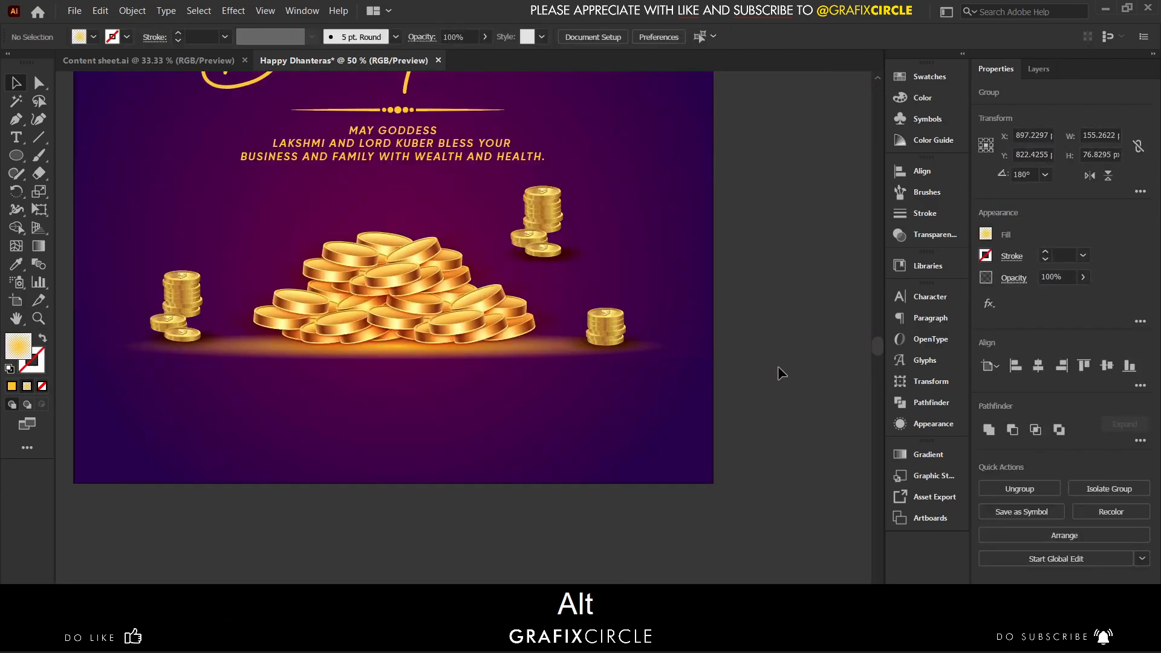
scroll(778, 366, up, 2)
drag(180, 336, 175, 340)
scroll(200, 351, down, 1)
scroll(203, 357, down, 1)
click(598, 392)
Delete the purple and maroon color sample rectangles beside the artboard.
drag(531, 357, 706, 368)
scroll(559, 344, up, 1)
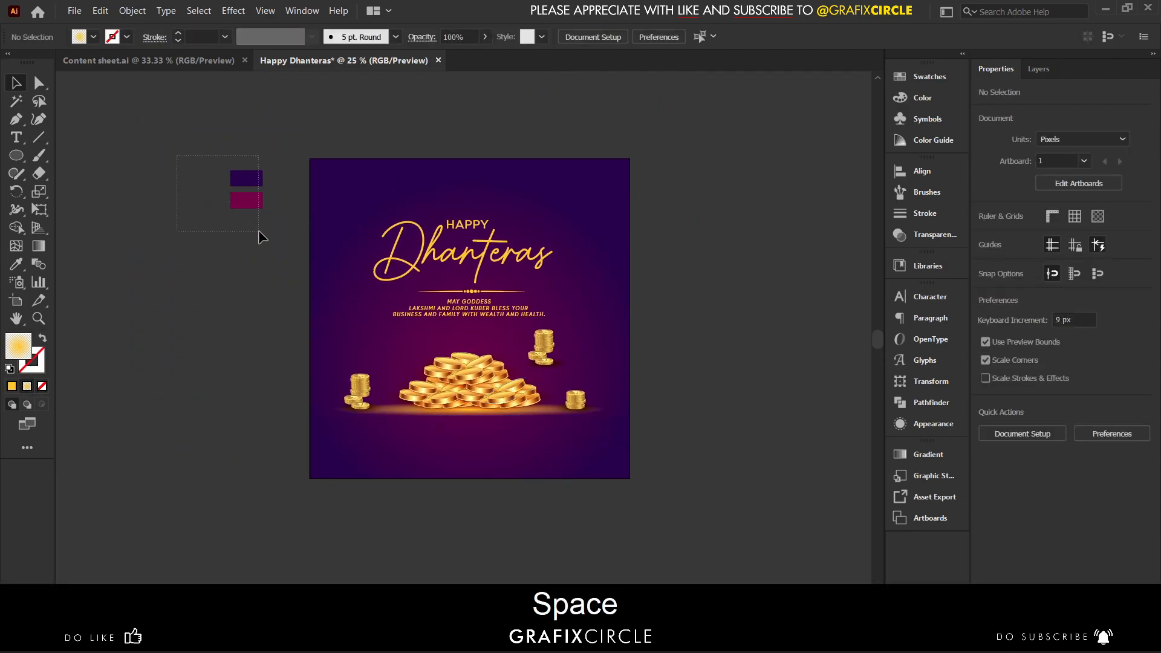
drag(259, 231, 258, 230)
key(Delete)
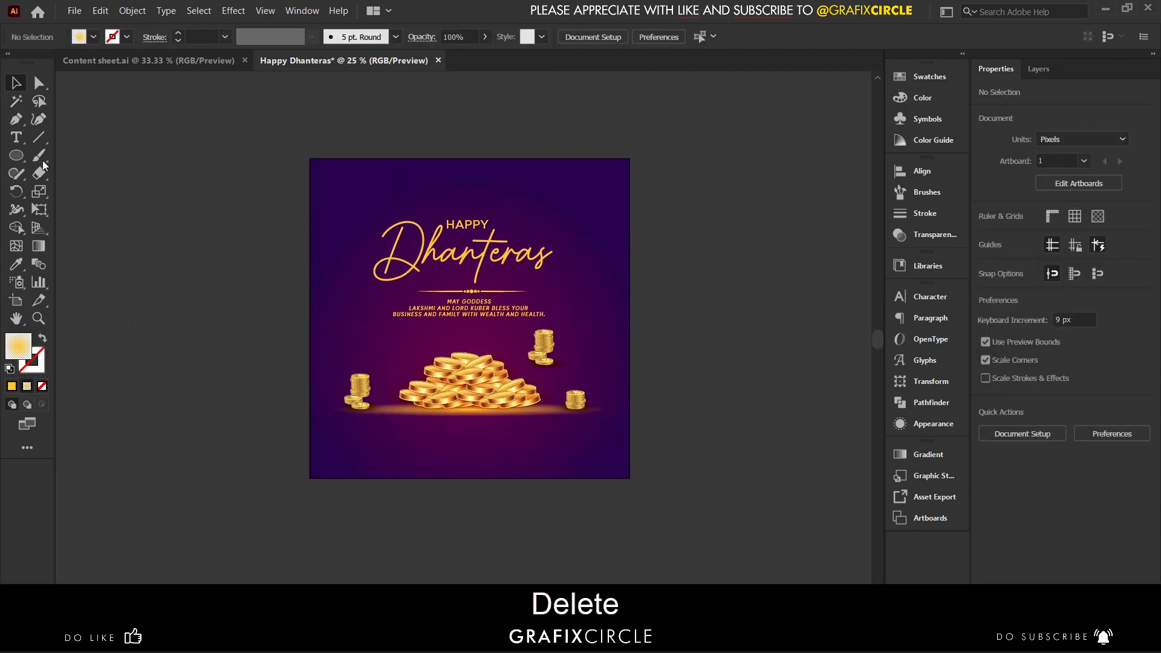
Draw a solid gold 1080 x 1080 px rectangle over the artboard and scale it about its center to about 1024 px.
drag(25, 154, 49, 157)
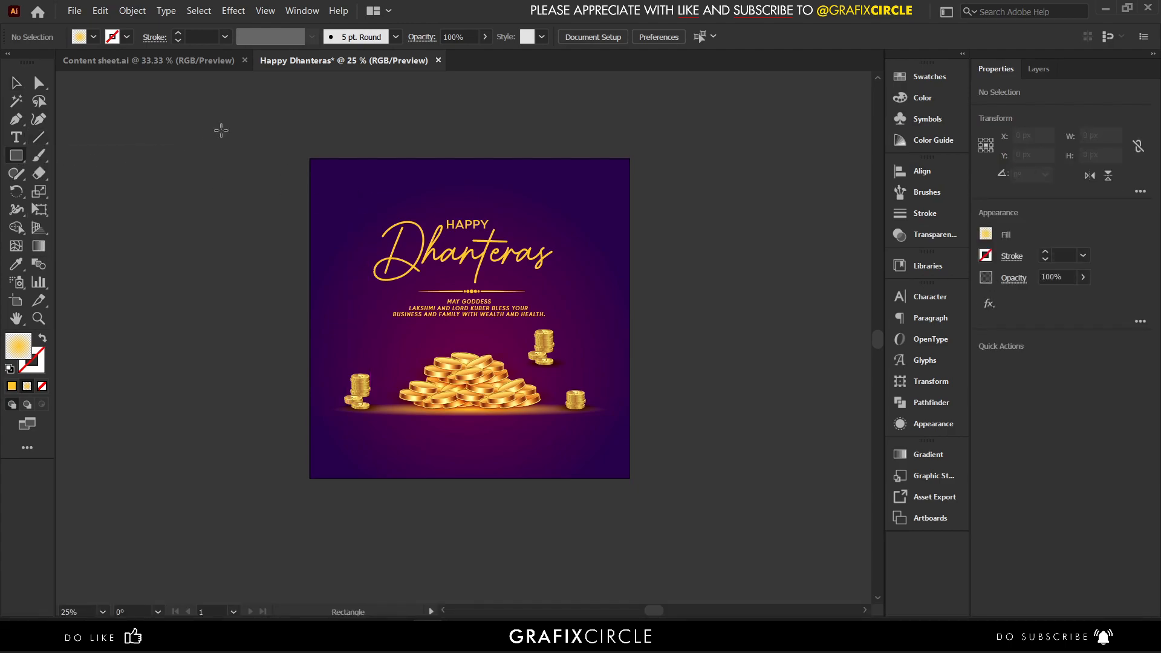
drag(310, 159, 629, 478)
click(11, 388)
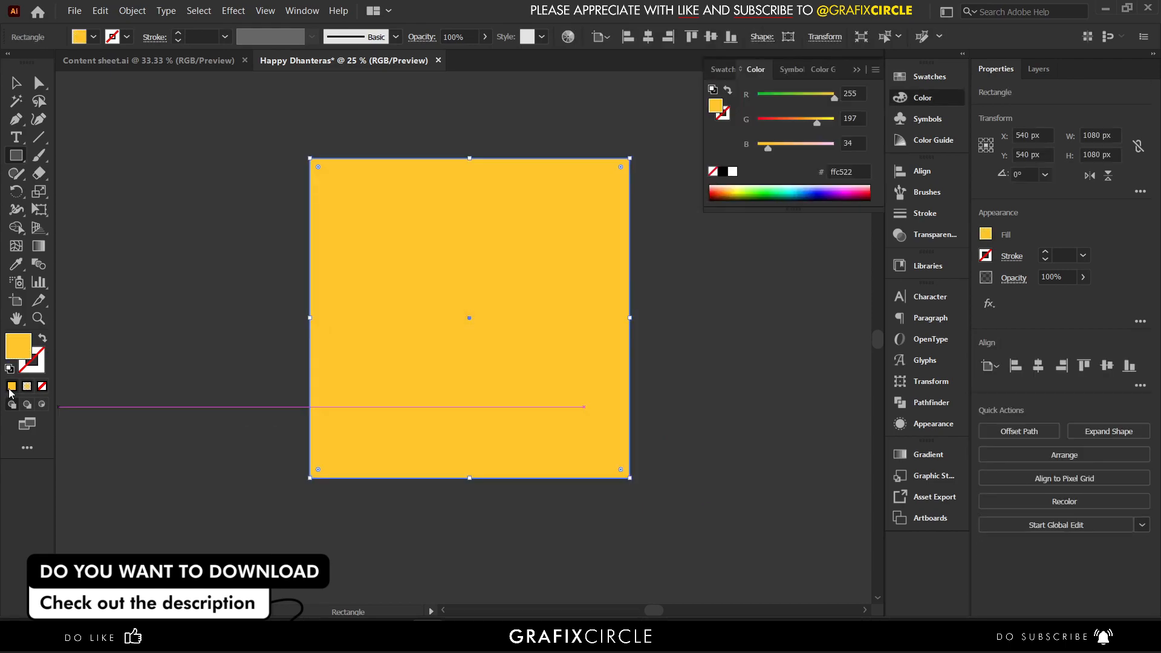
drag(311, 159, 318, 169)
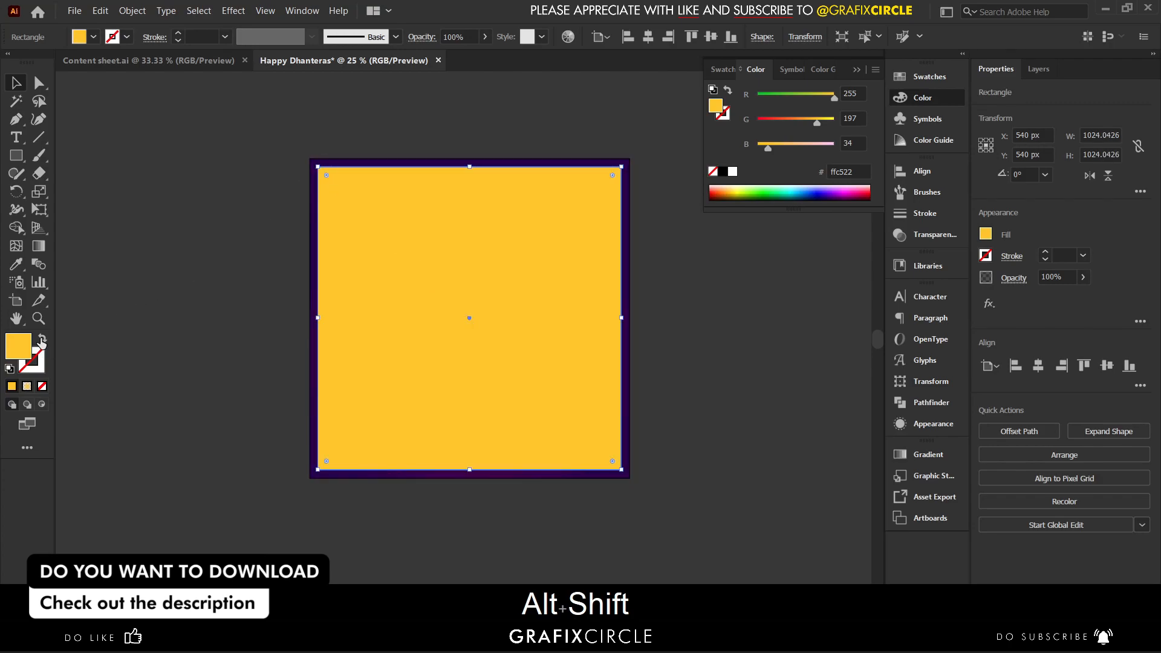
Turn the gold rectangle into an unfilled frame with a 2 pt gold stroke.
click(41, 339)
click(225, 37)
click(242, 120)
Expand the gold frame's stroke into a filled shape.
click(100, 10)
click(132, 11)
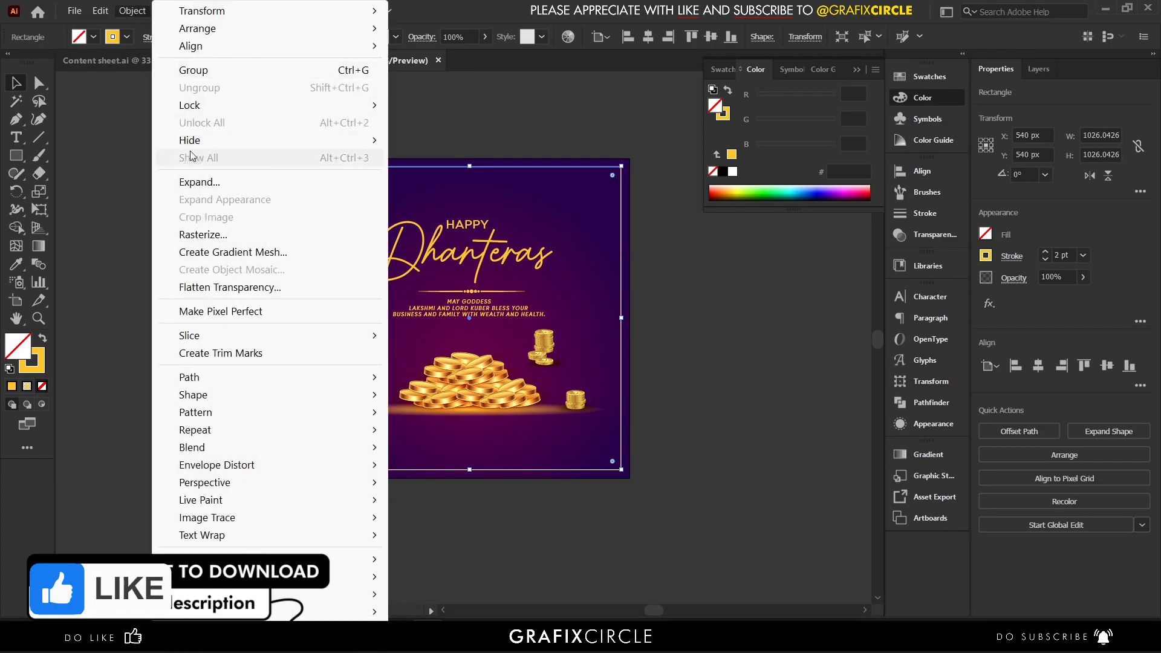
click(199, 176)
key(Return)
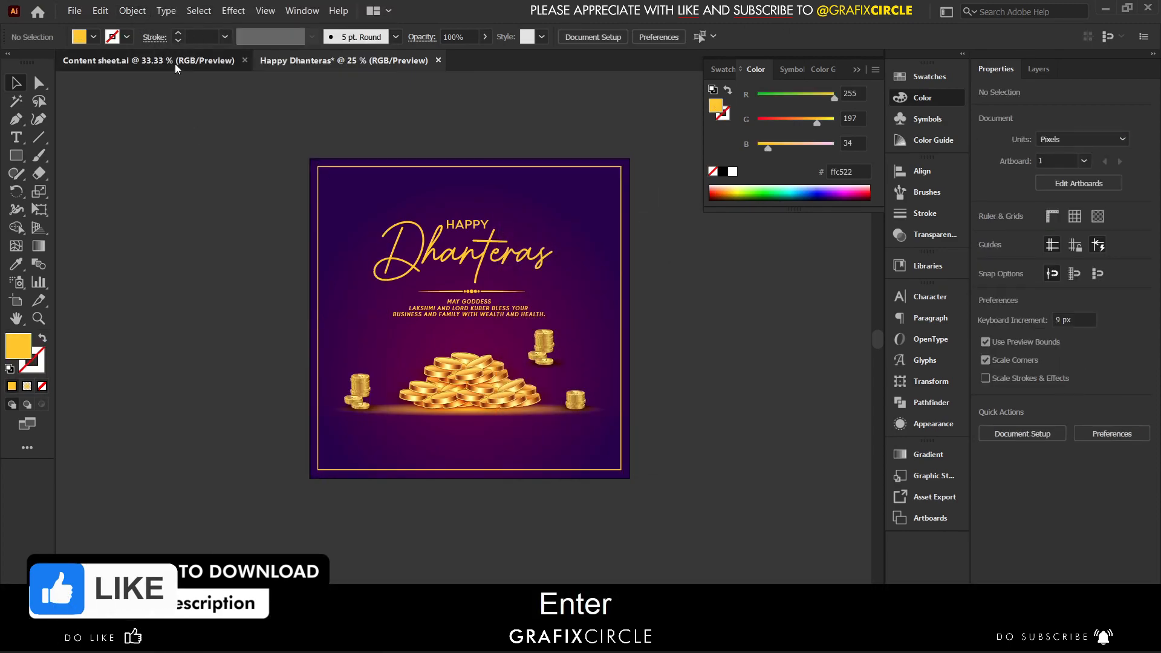
Copy the corner ornament from the Content sheet into the Happy Dhanteras document and align it to the gold frame's upper-right corner.
click(175, 63)
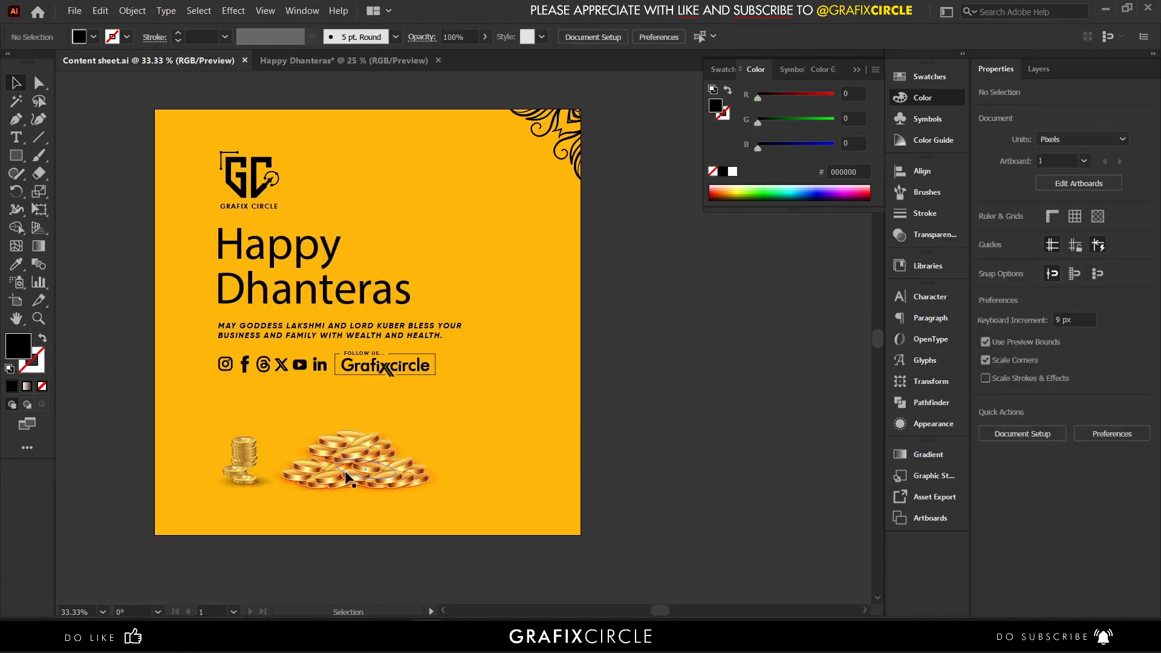
click(570, 162)
key(ctrl+c)
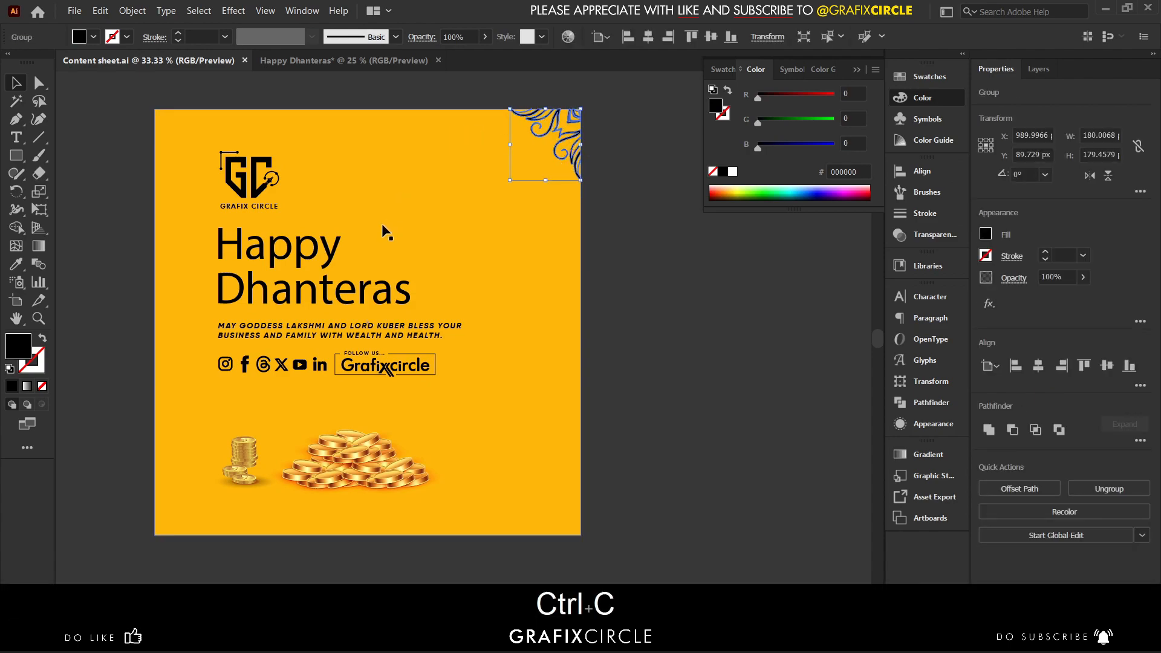
click(332, 60)
key(ctrl+v)
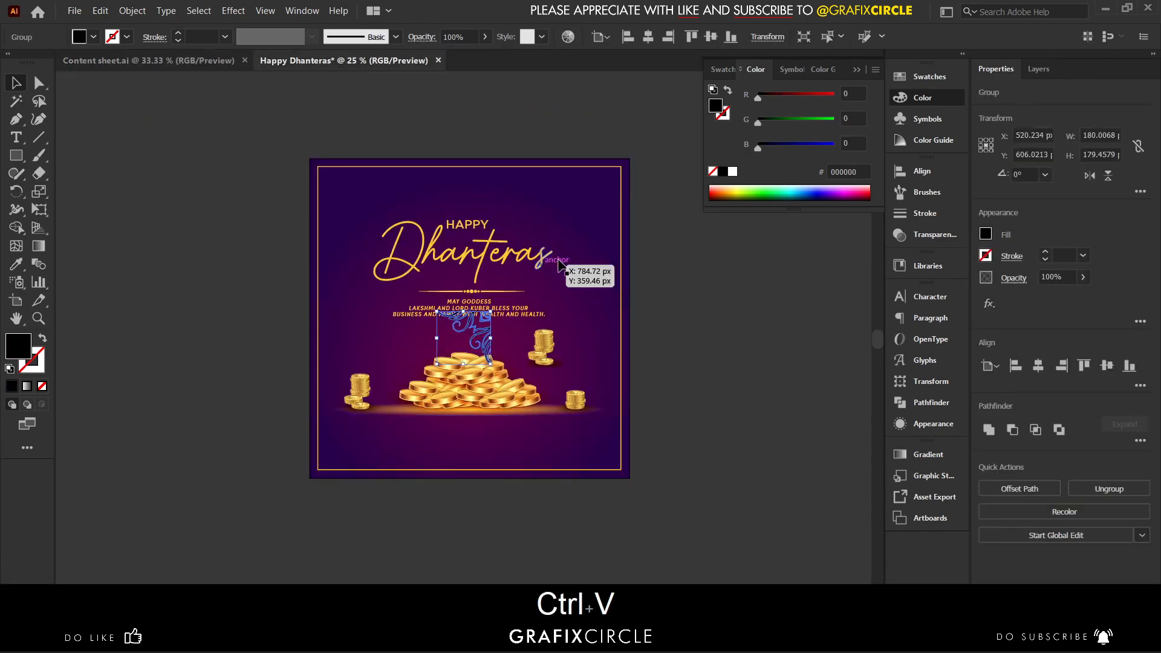
shift+click(621, 192)
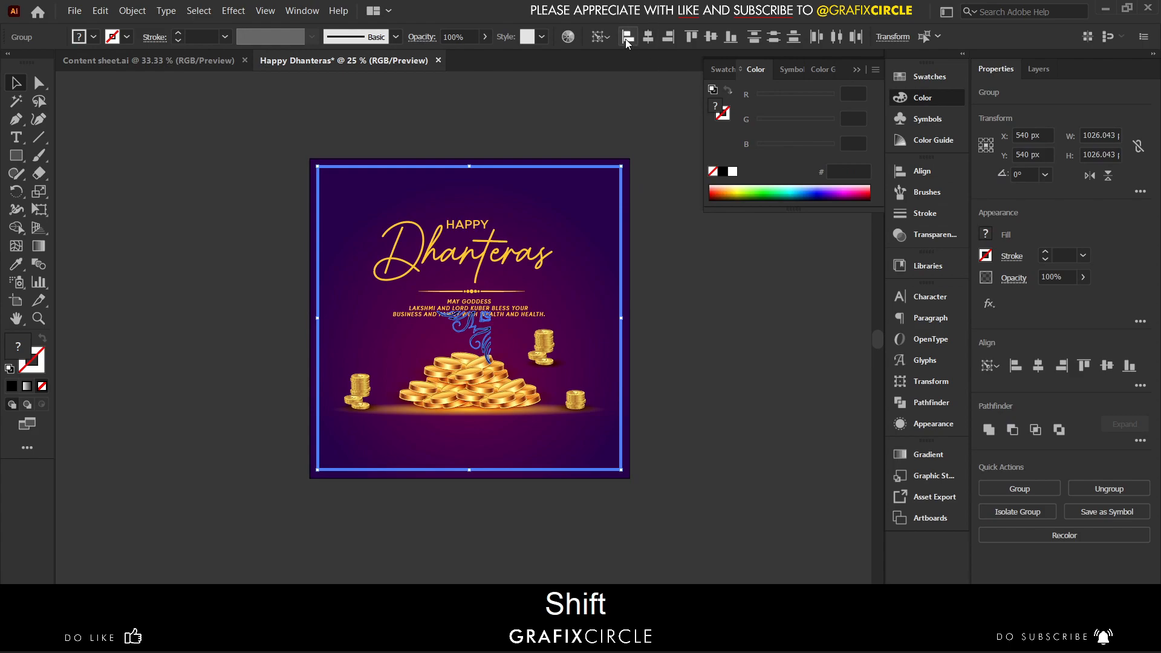
click(693, 38)
Scale the corner ornament proportionally to about 163 px wide and recolor it with the gold sampled from the lettering.
scroll(601, 181, up, 4)
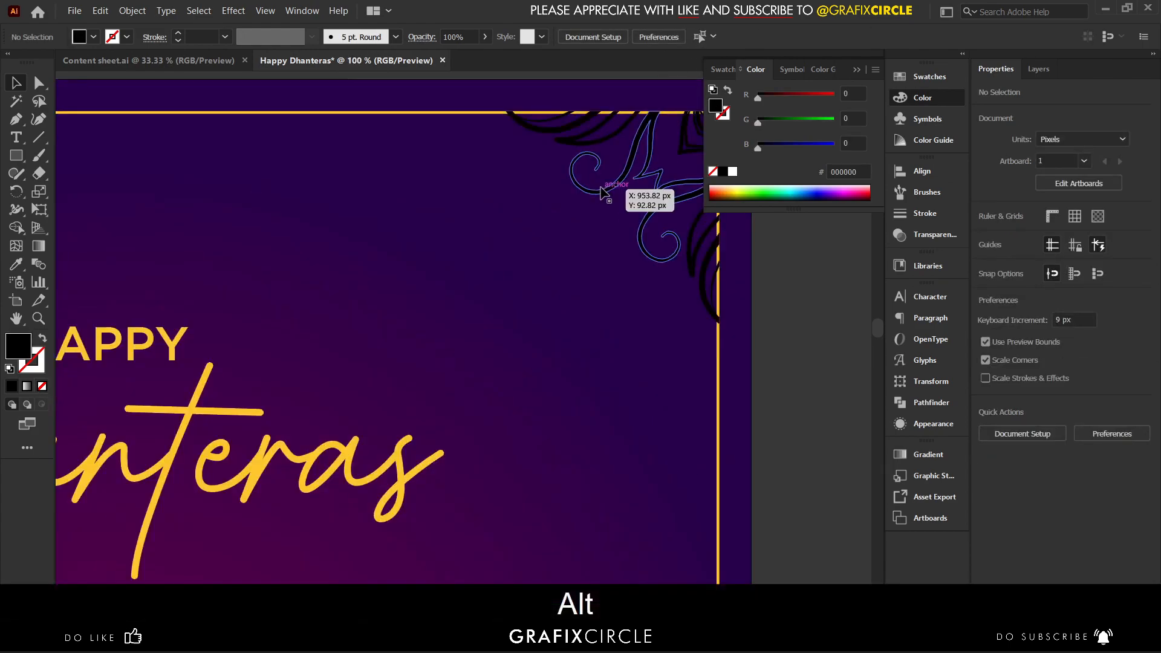
click(601, 195)
click(602, 195)
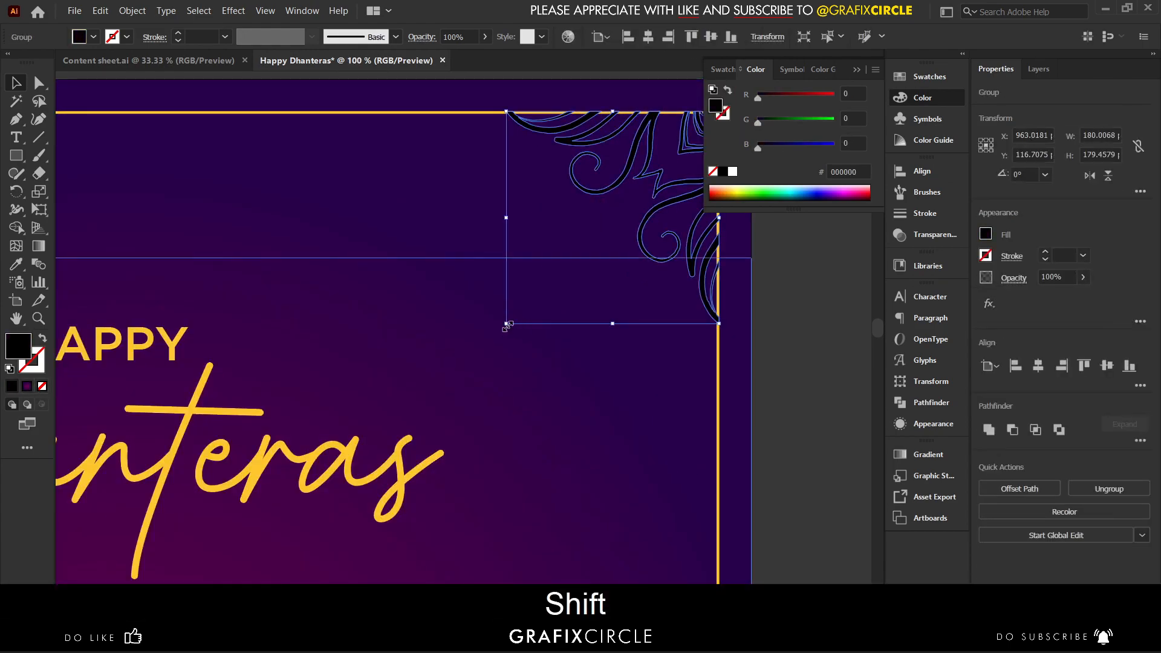
drag(507, 325, 530, 315)
click(16, 263)
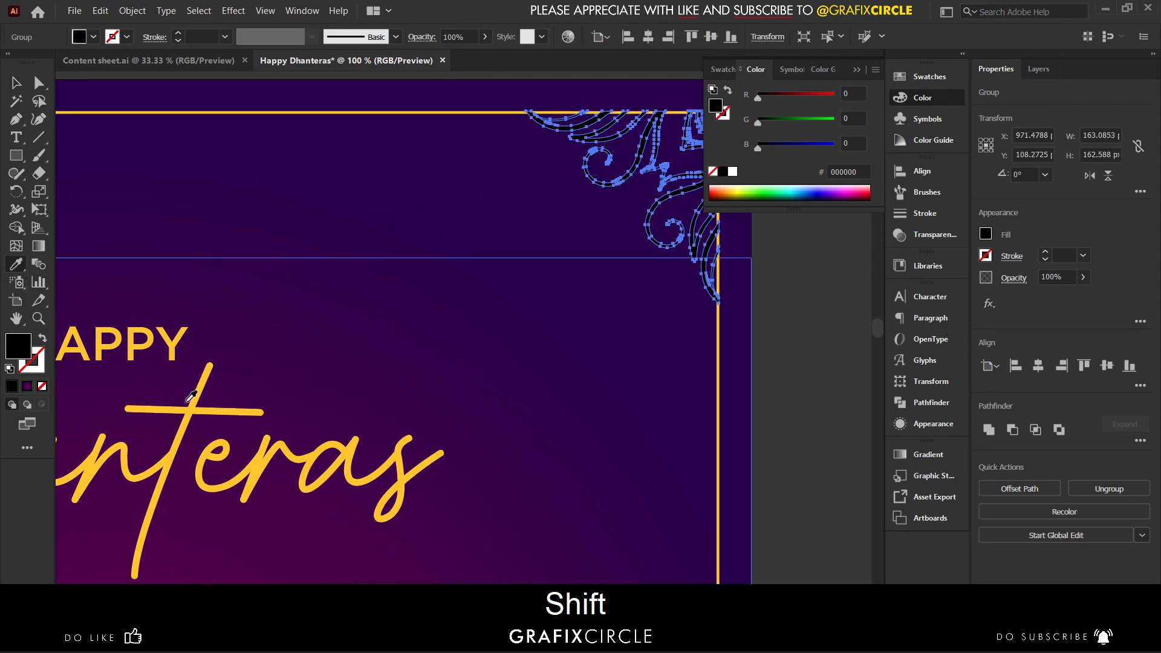
click(188, 400)
click(16, 83)
Create a copy of the ornament reflected across the vertical axis and align it to the frame's upper-left corner.
scroll(347, 303, down, 3)
click(484, 277)
drag(485, 277, 562, 182)
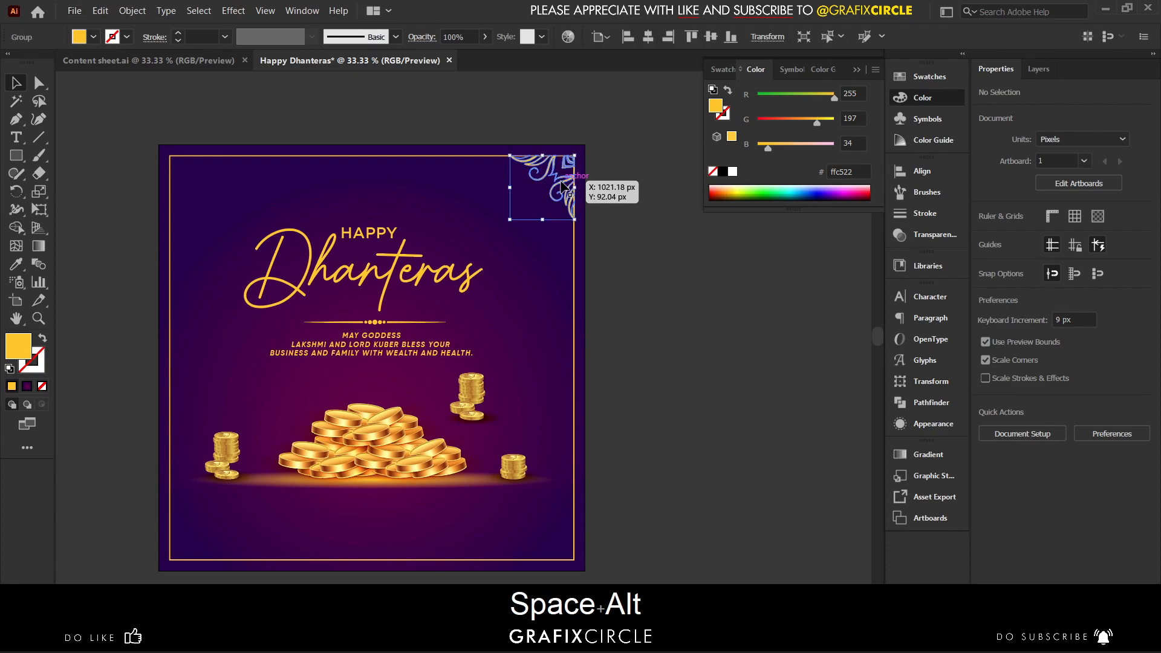
right_click(563, 182)
mouse_move(717, 365)
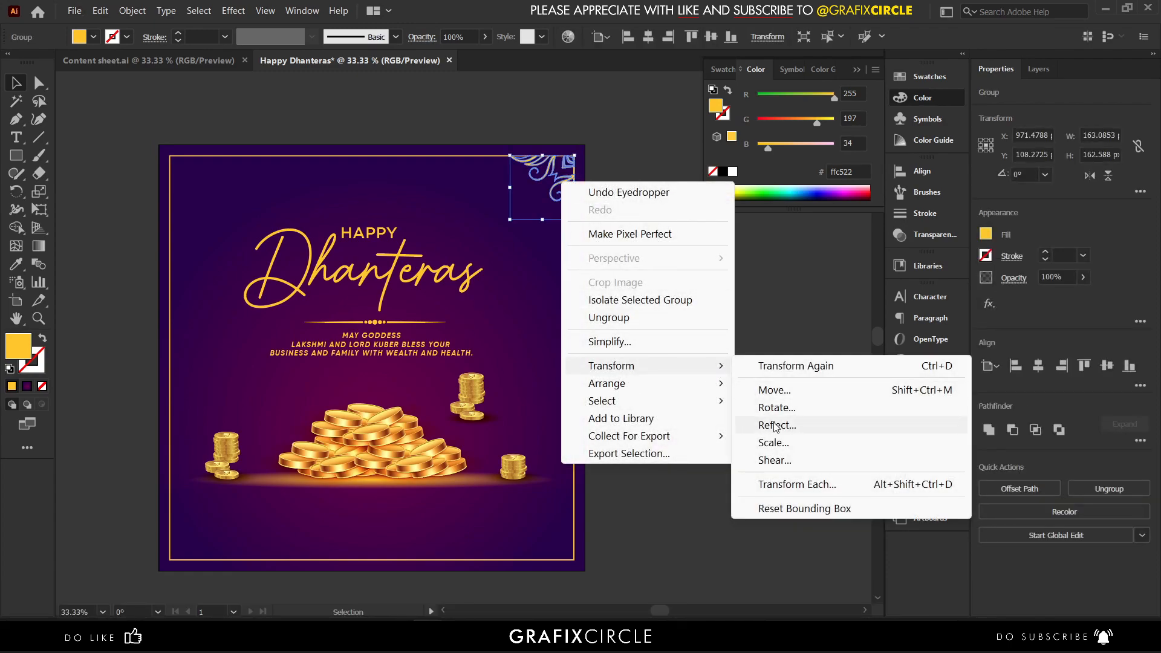
click(773, 425)
click(764, 395)
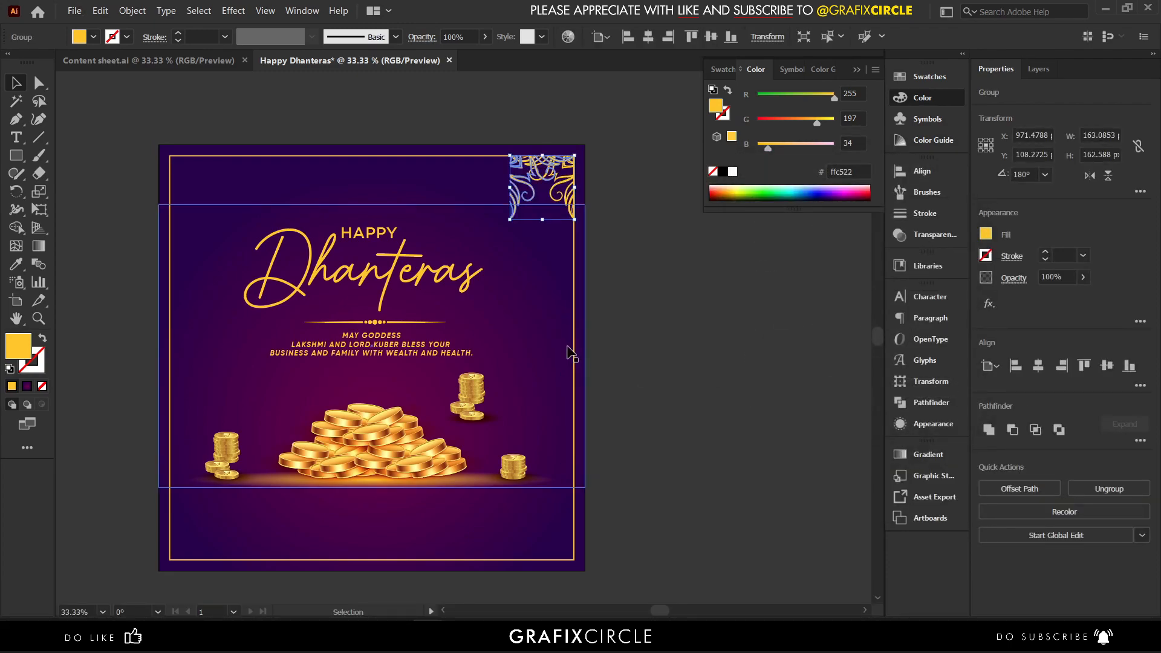
shift+click(575, 336)
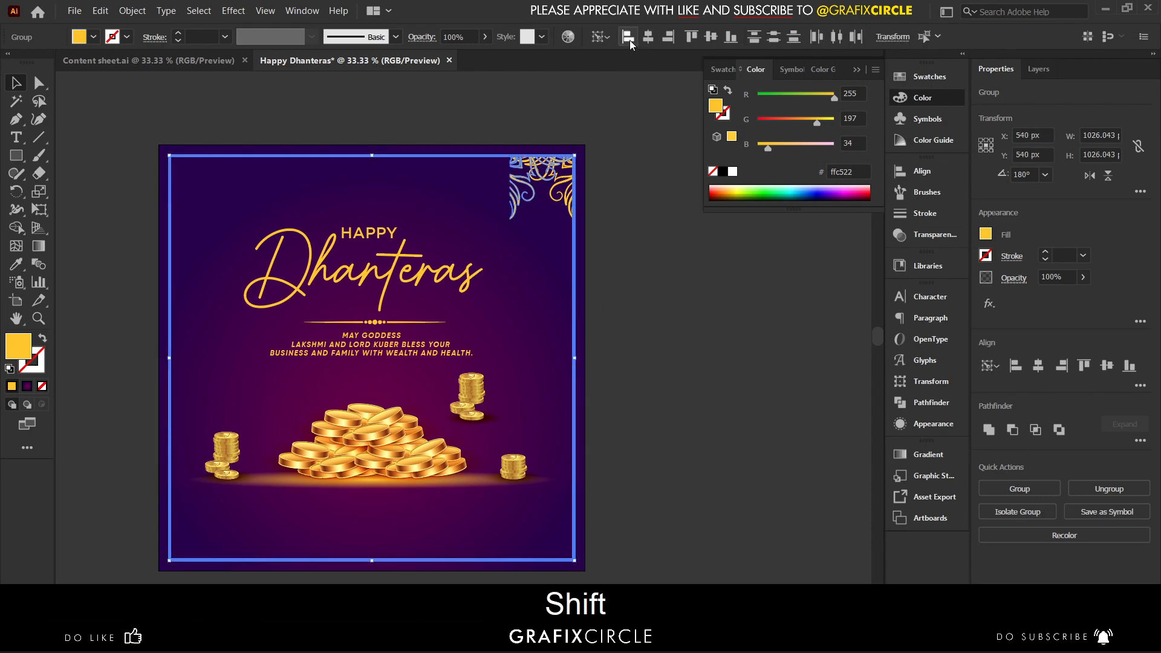
click(635, 178)
Group the two upper corner ornaments.
click(568, 185)
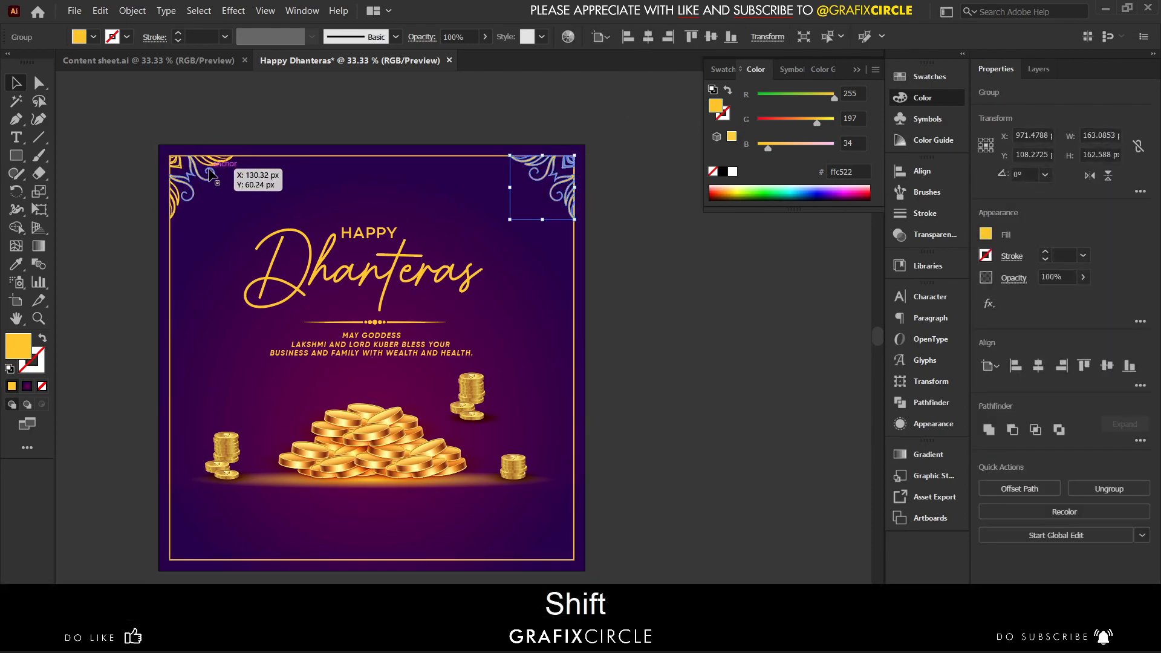
shift+click(210, 172)
key(ctrl+shift+g)
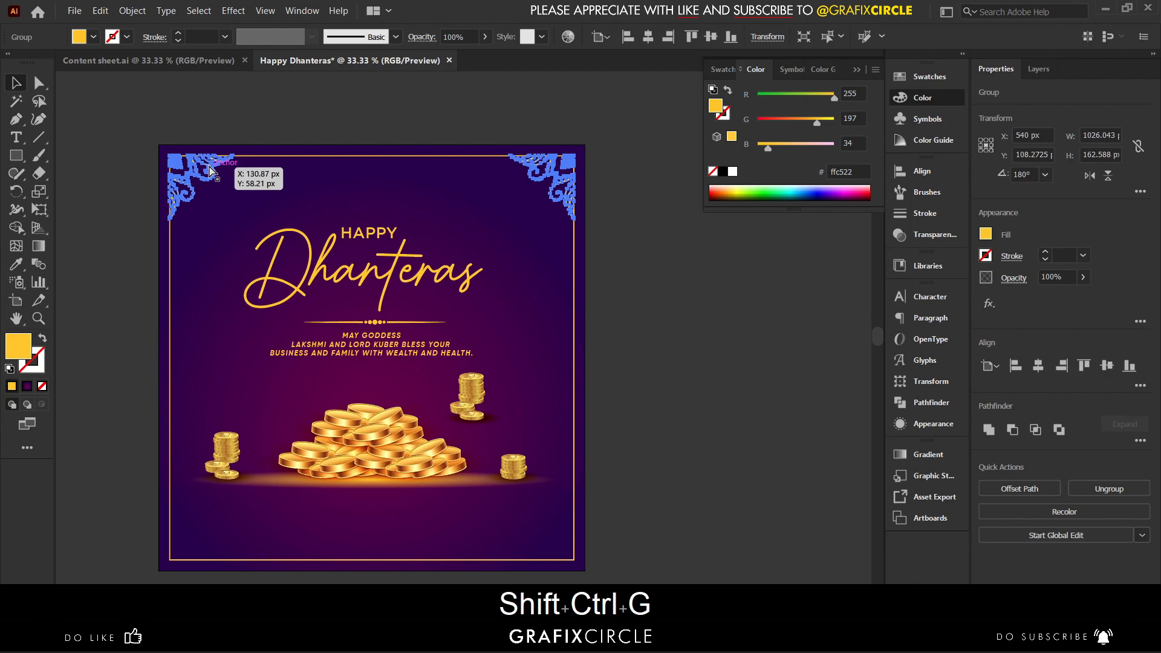
key(ctrl)
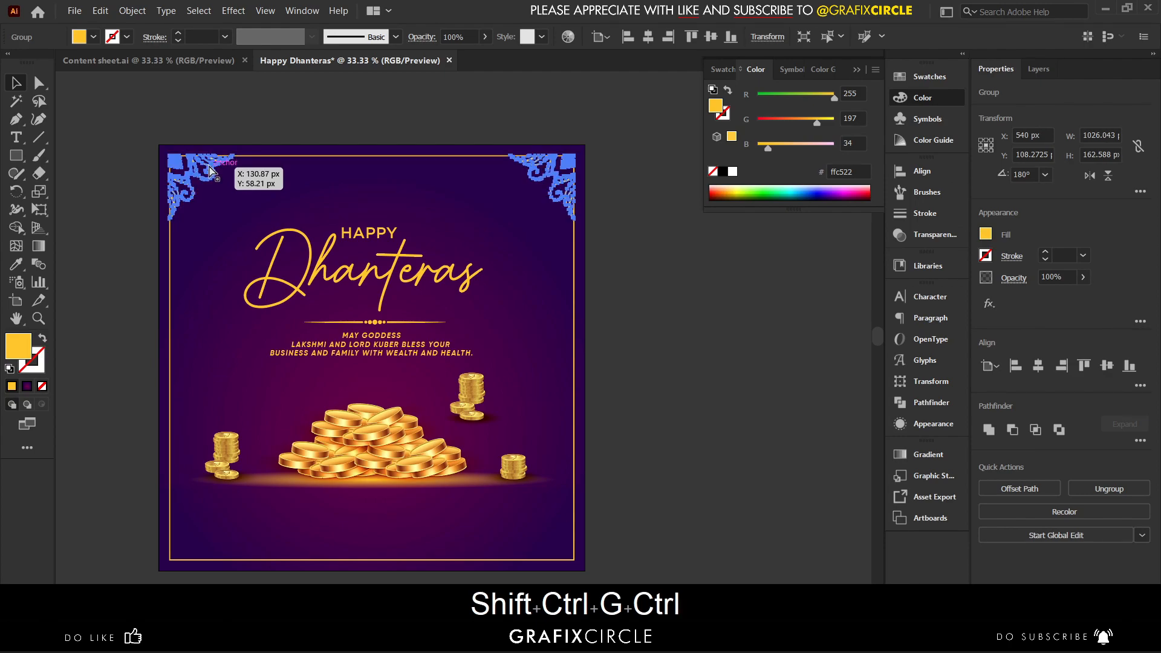
Duplicate the ornament pair in place and align the duplicate to the frame's bottom edge.
key(ctrl+c)
key(ctrl+f)
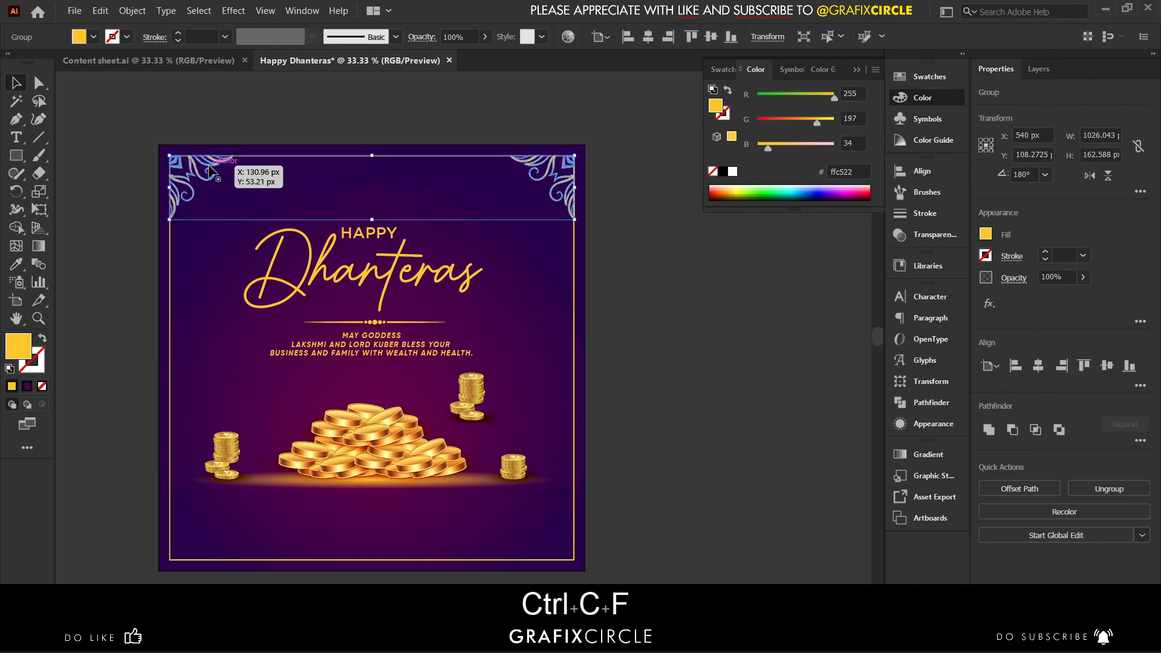
shift+click(169, 326)
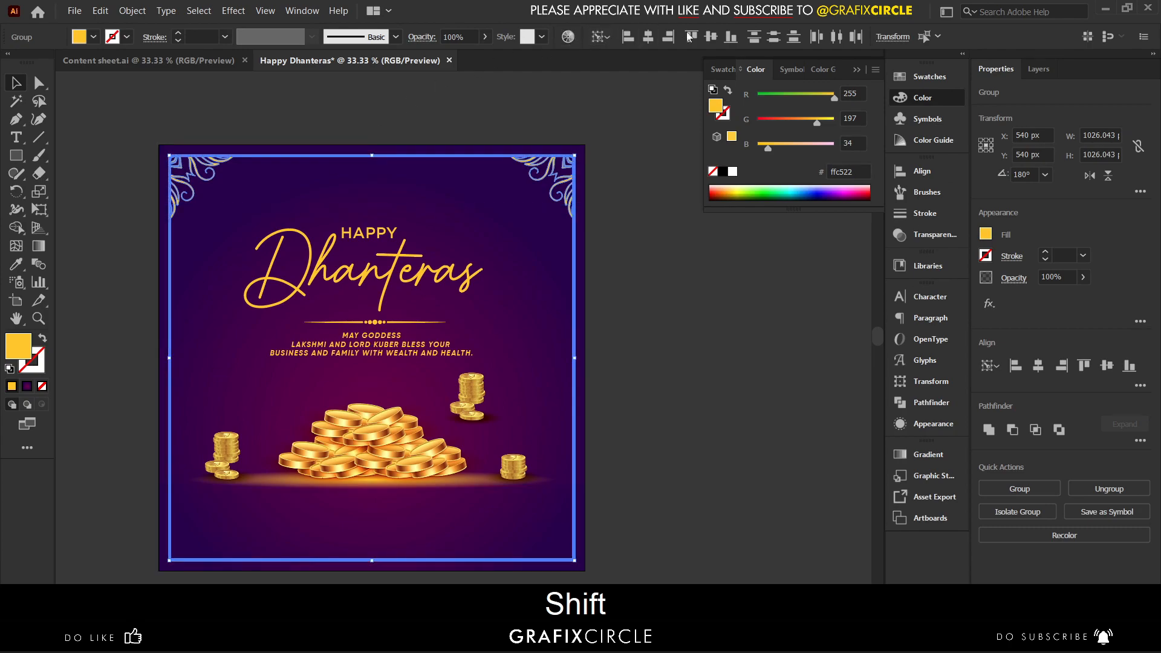
click(731, 40)
Reflect the lower ornament pair across the horizontal axis, and collapse the floating color controls.
shift+click(433, 157)
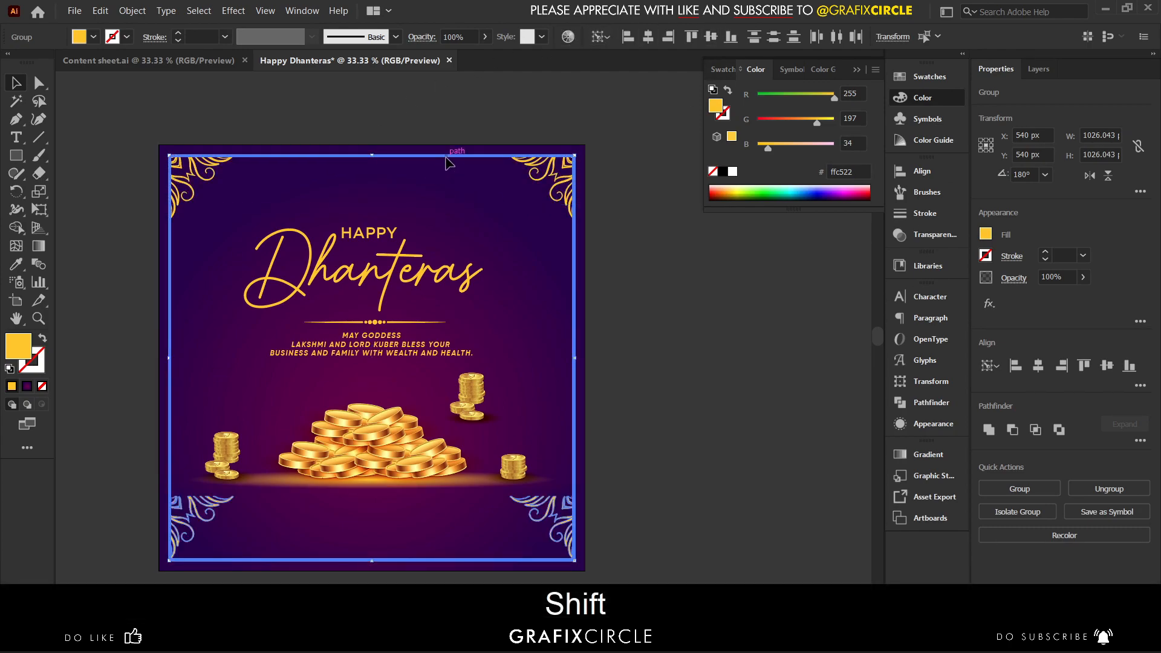
right_click(565, 226)
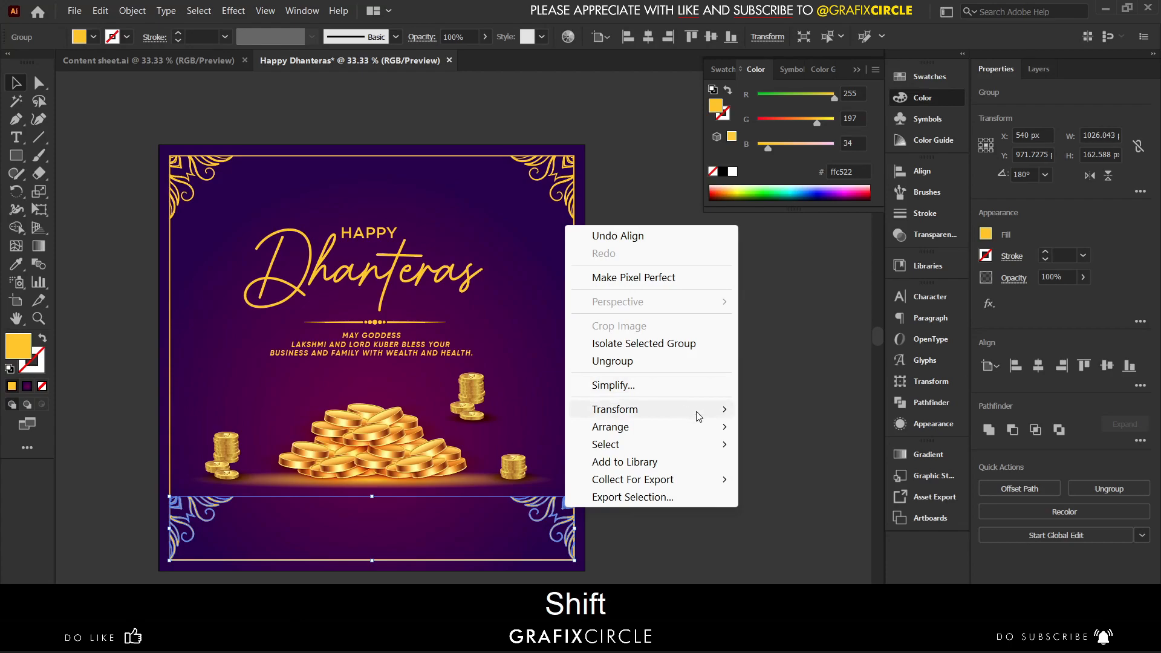
mouse_move(695, 410)
click(779, 469)
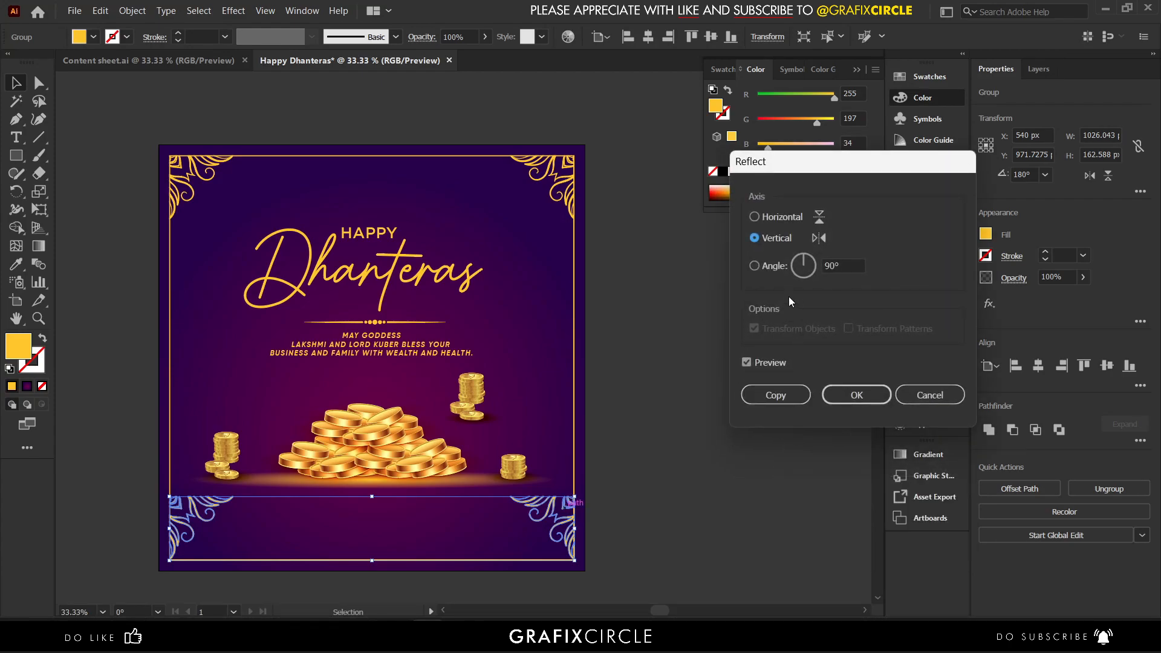
click(782, 220)
click(847, 390)
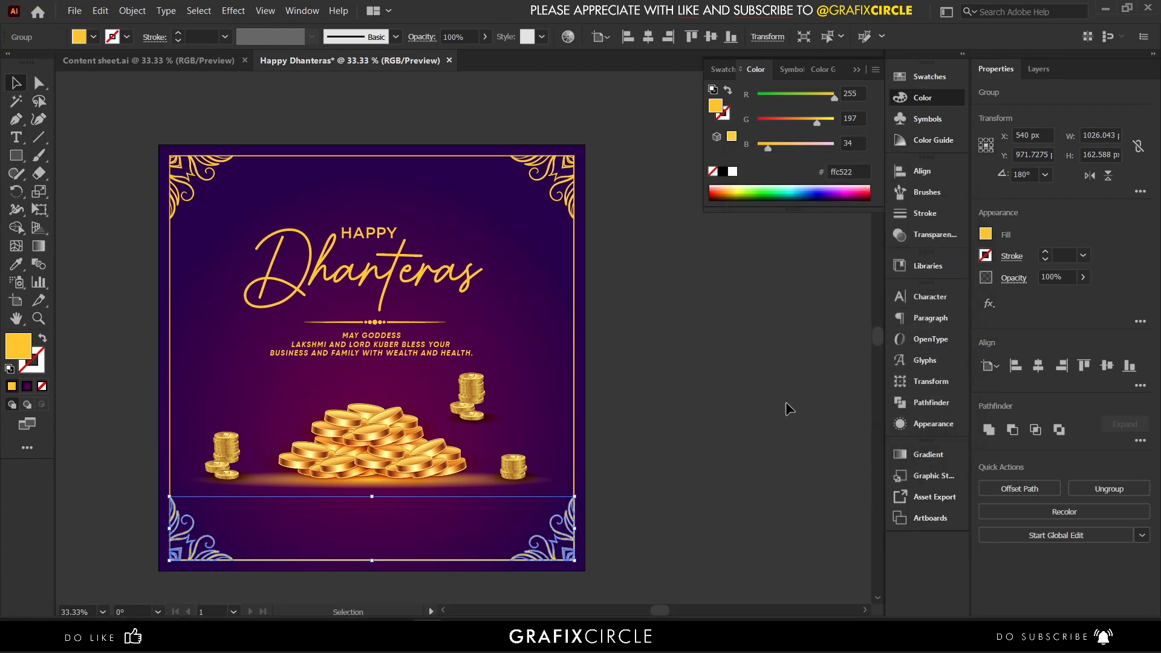
click(657, 416)
click(857, 70)
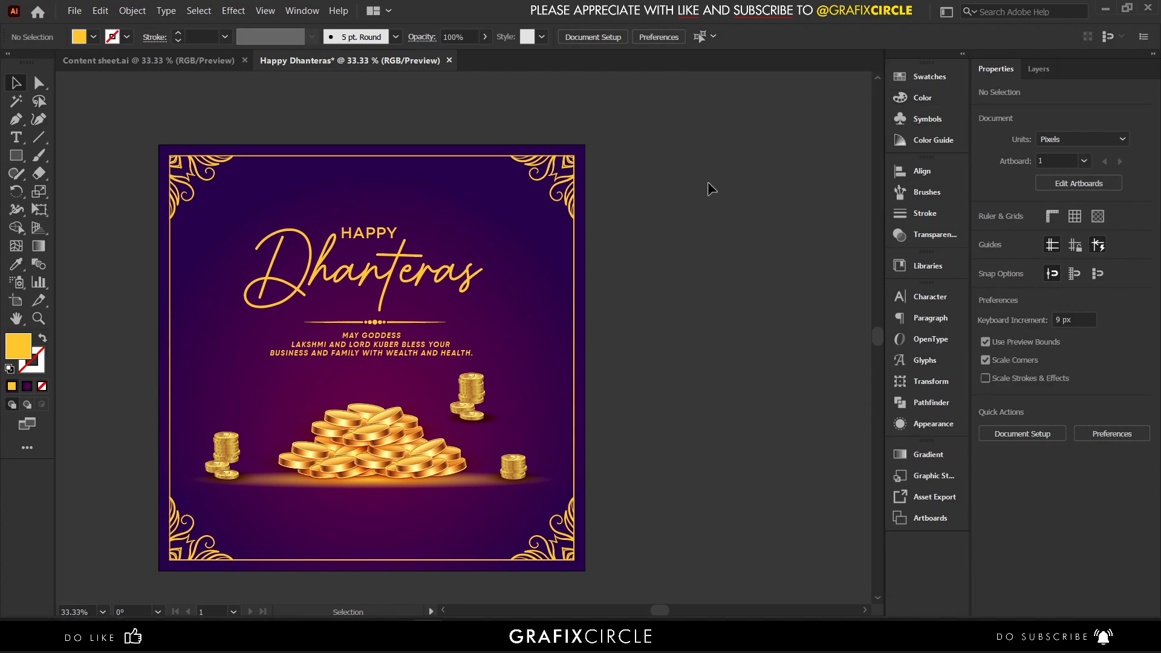
Copy the Grafix Circle logo and the social media icon row with its handle from the Content sheet into the Happy Dhanteras document.
drag(658, 248, 718, 225)
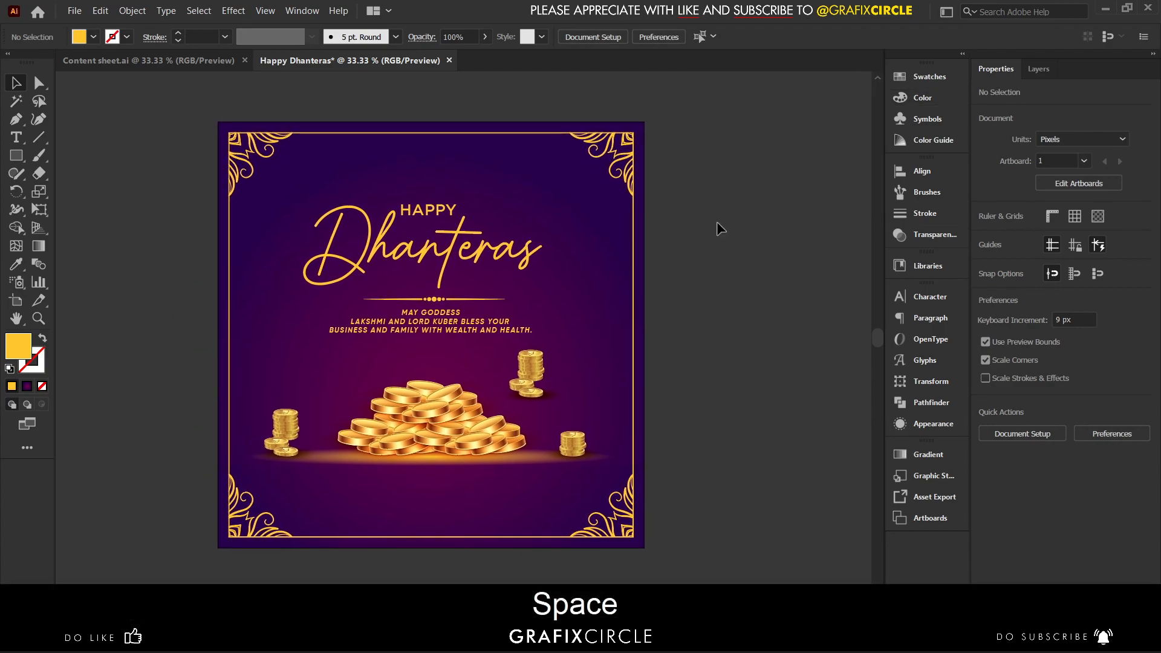
click(110, 60)
click(241, 175)
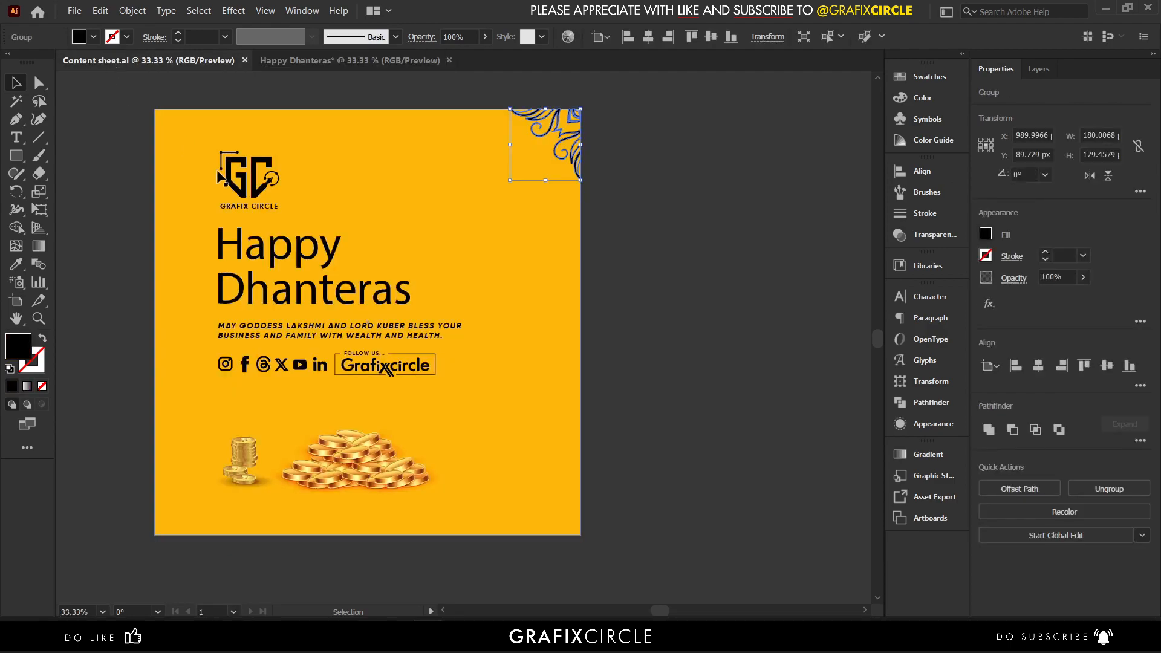
shift+click(272, 365)
key(ctrl+shift+c)
click(369, 63)
key(ctrl+v)
Recolor the pasted logo and social media row with the gold sampled from a corner ornament.
click(25, 267)
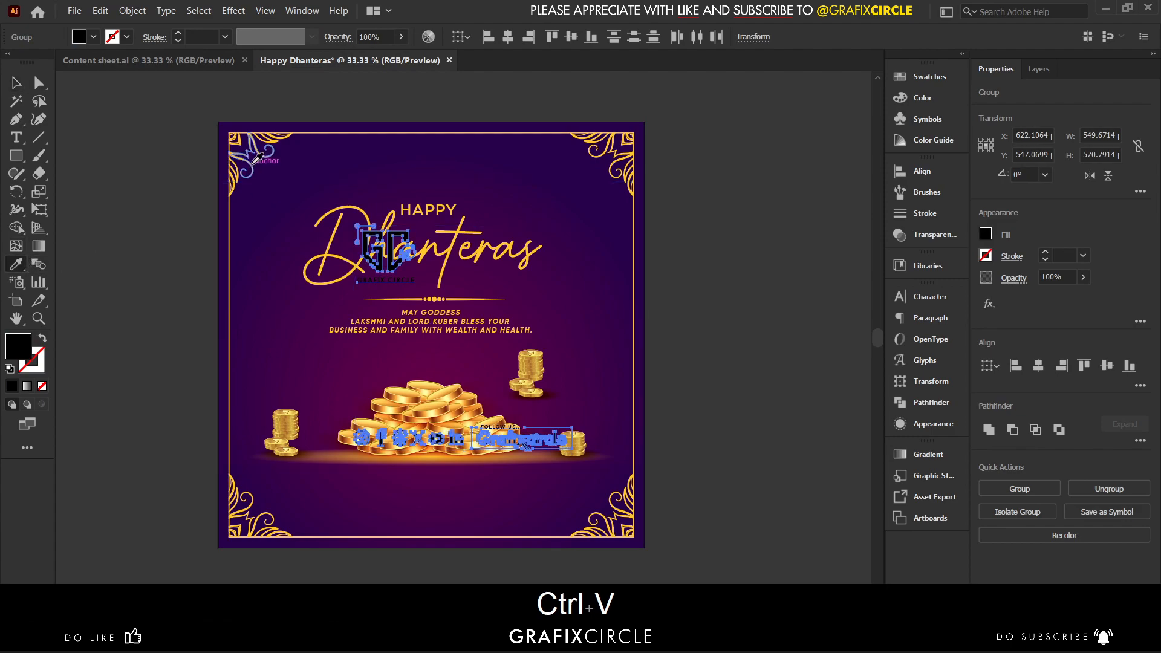
click(257, 158)
click(28, 90)
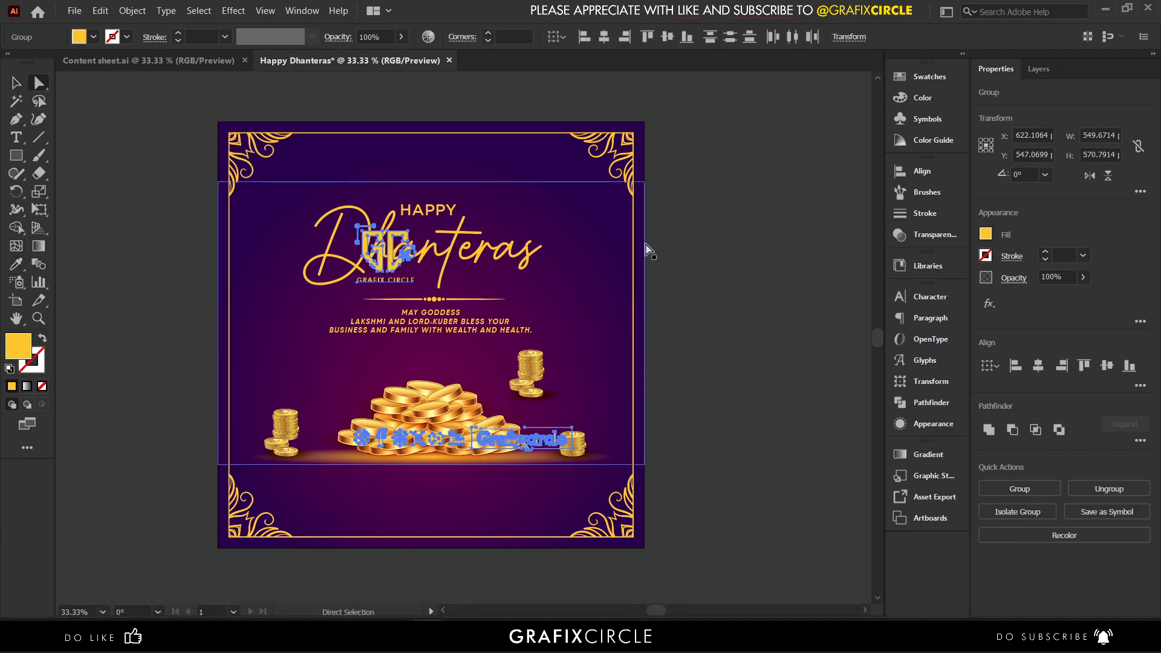
click(679, 249)
Place the logo at a smaller size centered near the artboard's top edge, and shift the greeting text group slightly down.
key(v)
drag(380, 262, 439, 167)
scroll(450, 251, up, 1)
click(450, 249)
drag(450, 251, 454, 264)
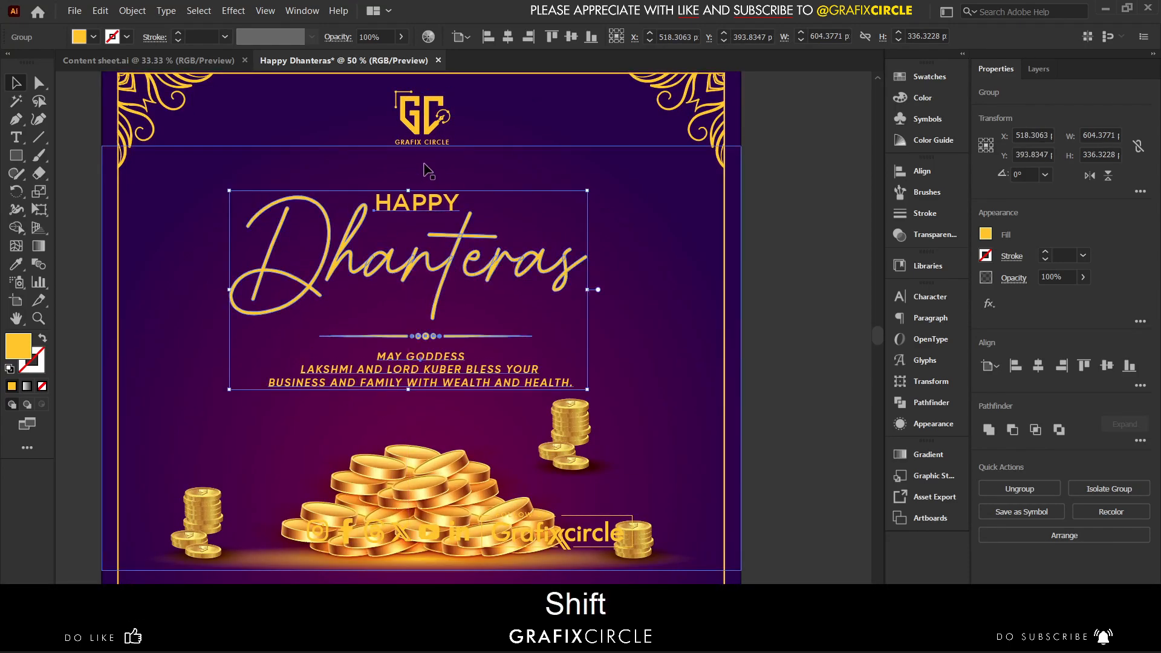
drag(423, 145, 437, 151)
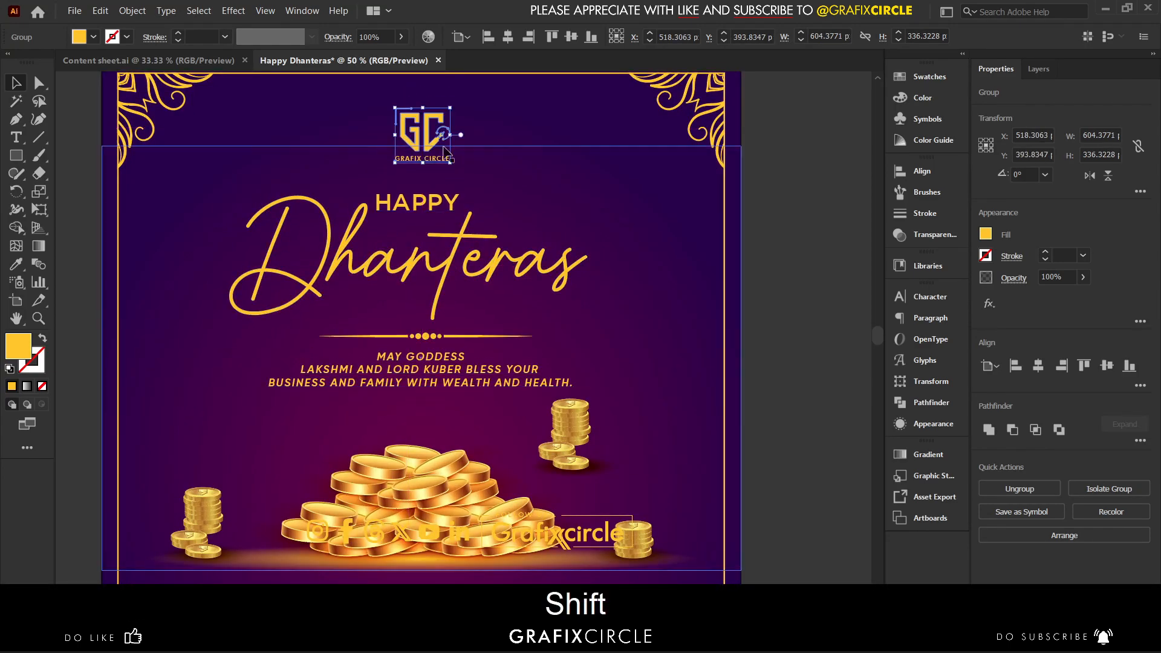
click(745, 208)
Place the social media icon row at a smaller size centered below the coins, just above the frame's bottom edge.
scroll(745, 208, down, 1)
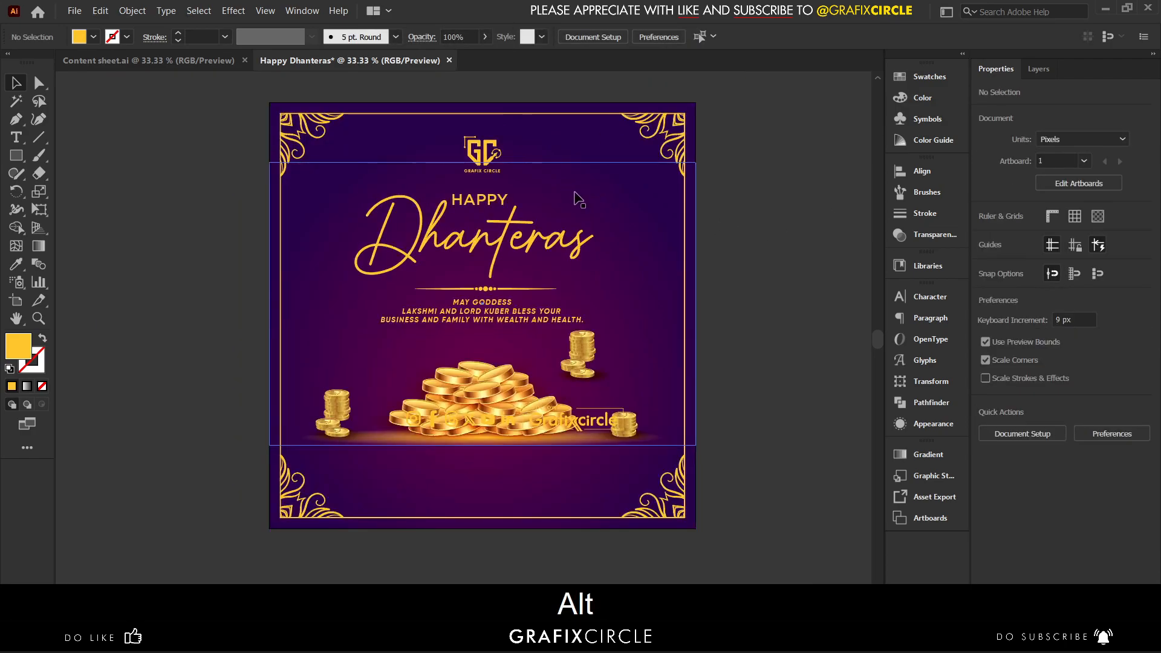
scroll(733, 190, down, 1)
drag(629, 388, 532, 467)
Move the coin pile, the coin stacks and the greeting text group down together to balance the layout.
click(518, 418)
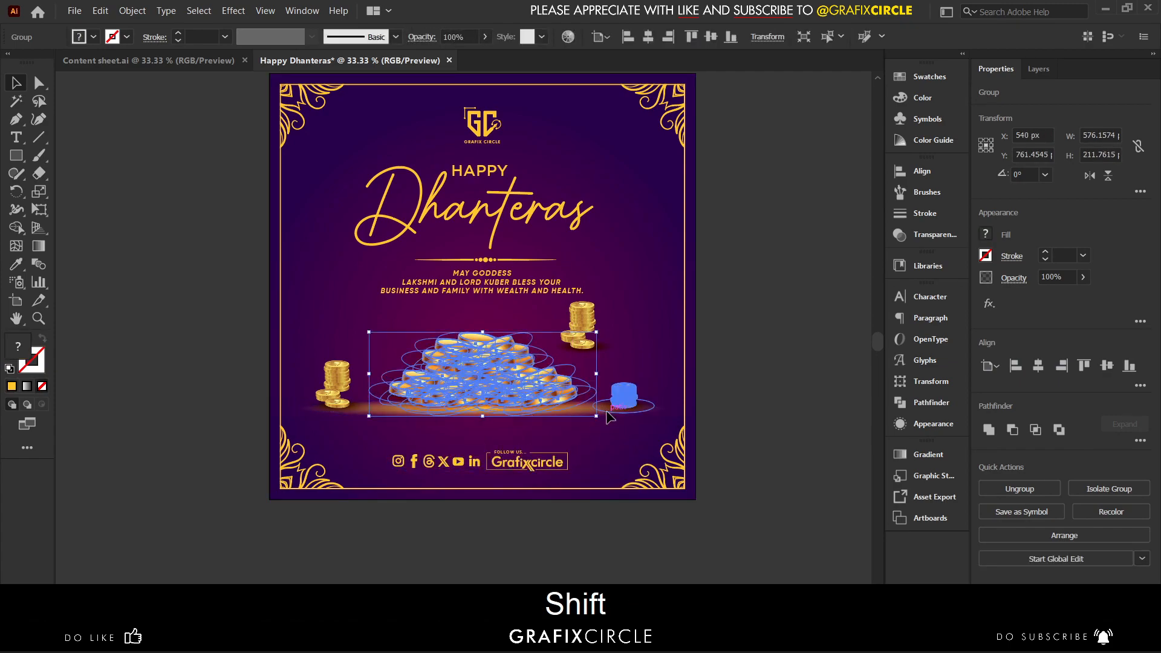
shift+click(587, 417)
shift+click(586, 331)
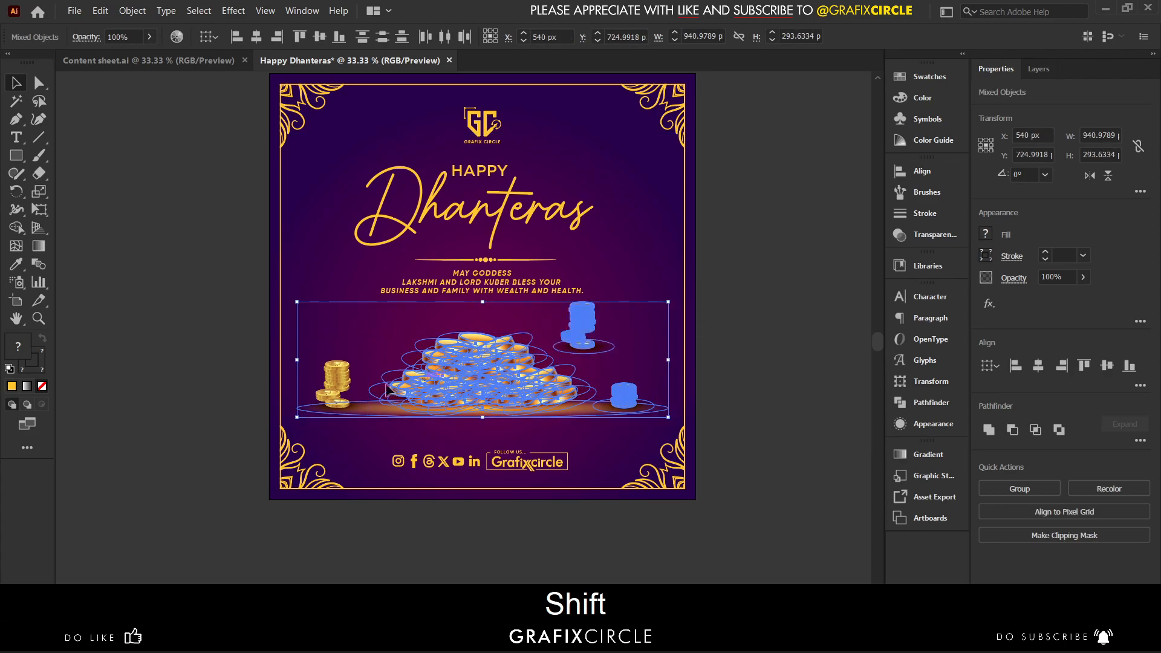
drag(490, 285, 489, 294)
key(ctrl+z)
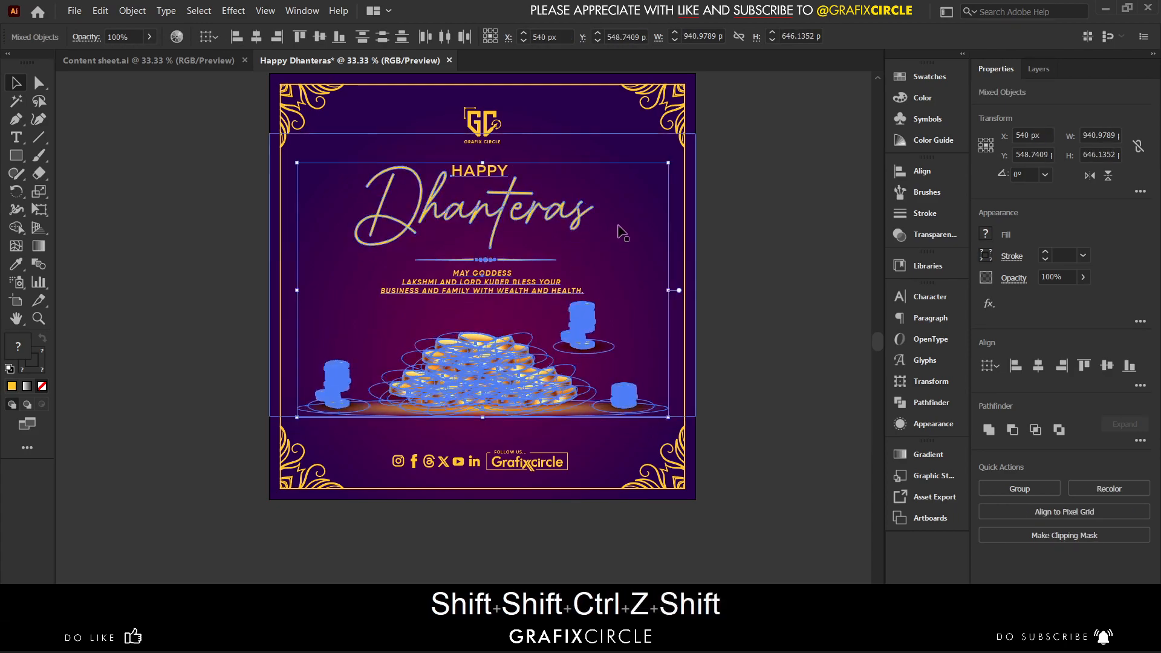
shift+click(671, 201)
mouse_move(658, 213)
mouse_down()
mouse_move(698, 213)
mouse_move(658, 221)
mouse_up()
click(776, 238)
Nudge the logo down by 18 px, closer to the greeting.
scroll(776, 238, up, 1)
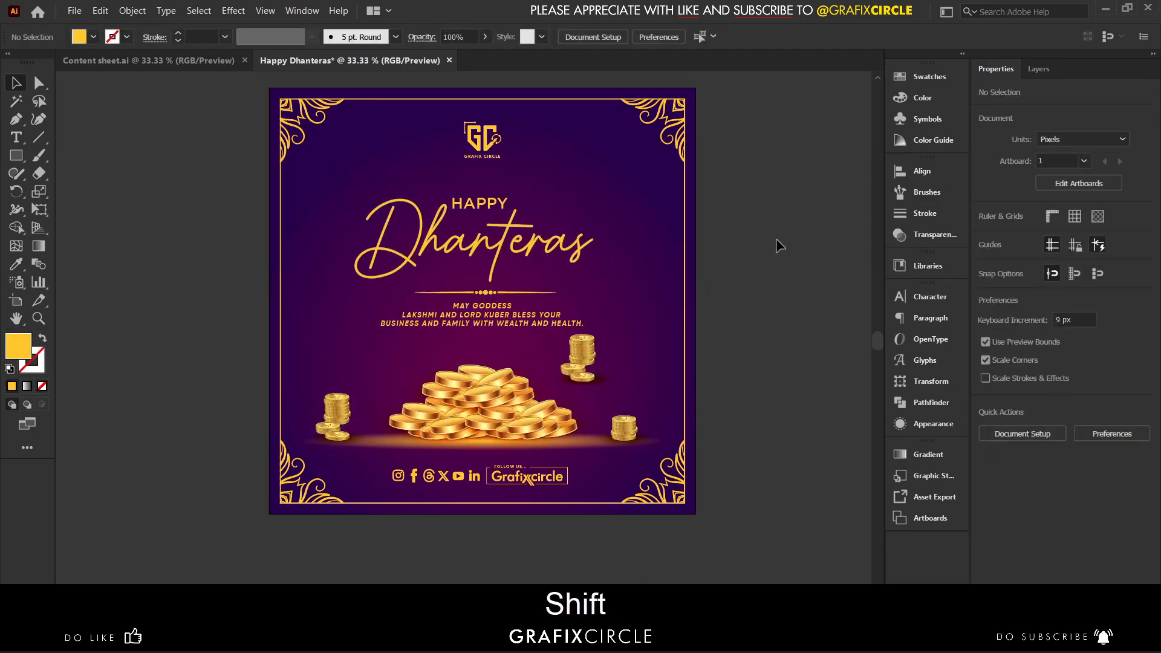
scroll(775, 239, up, 1)
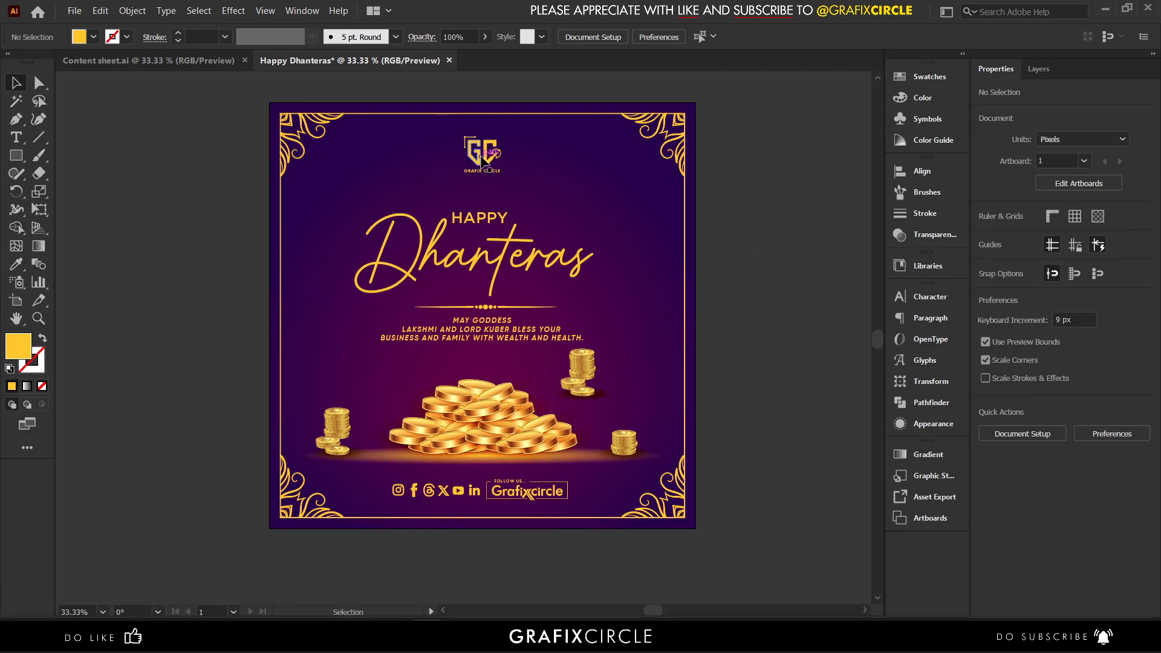
click(482, 168)
key(Down)
key(Down)
key(Down)
key(Up)
click(839, 231)
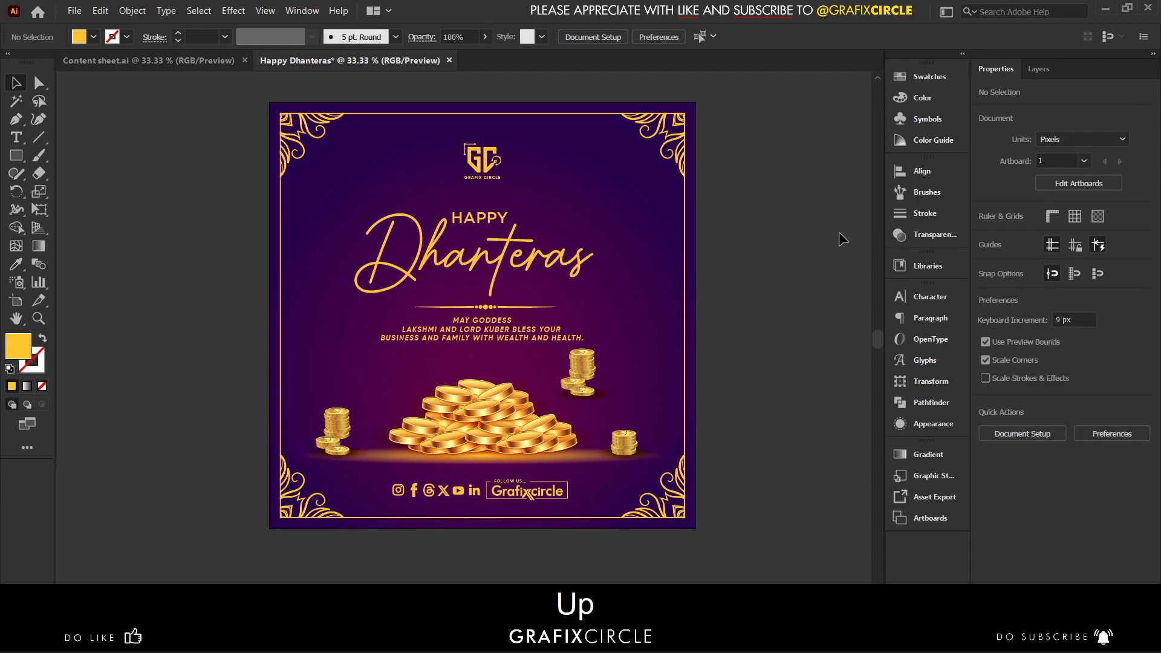